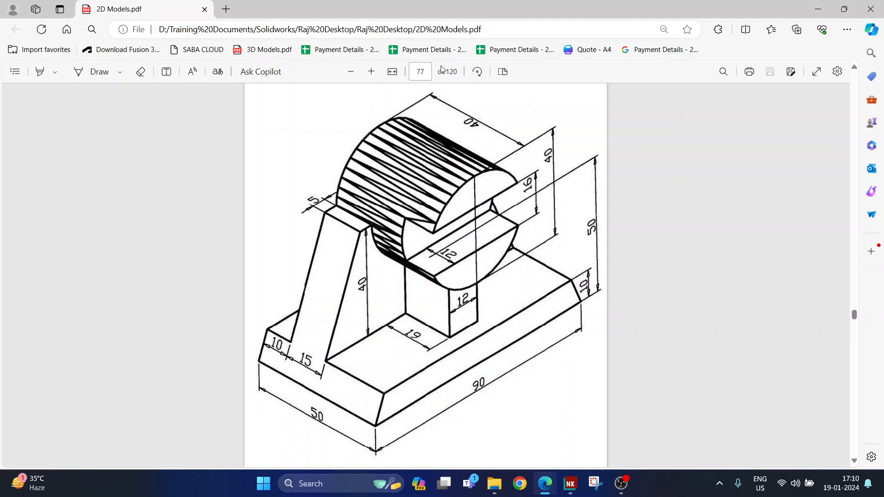
# Scroll through the page 77 bracket drawing in the PDF, then switch to the Siemens NX start page.
pyautogui.scroll(-5, 441, 201)
pyautogui.scroll(10, 441, 201)
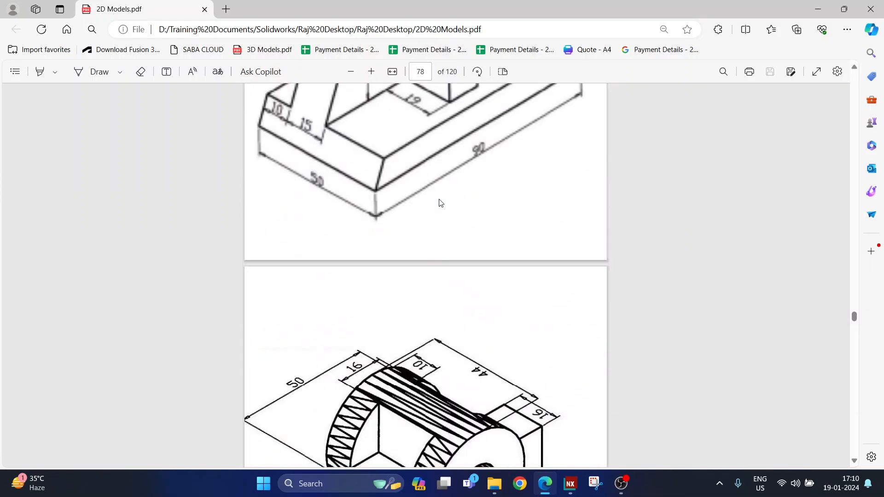
pyautogui.scroll(-5, 420, 214)
pyautogui.scroll(-6, 421, 214)
pyautogui.scroll(1, 417, 215)
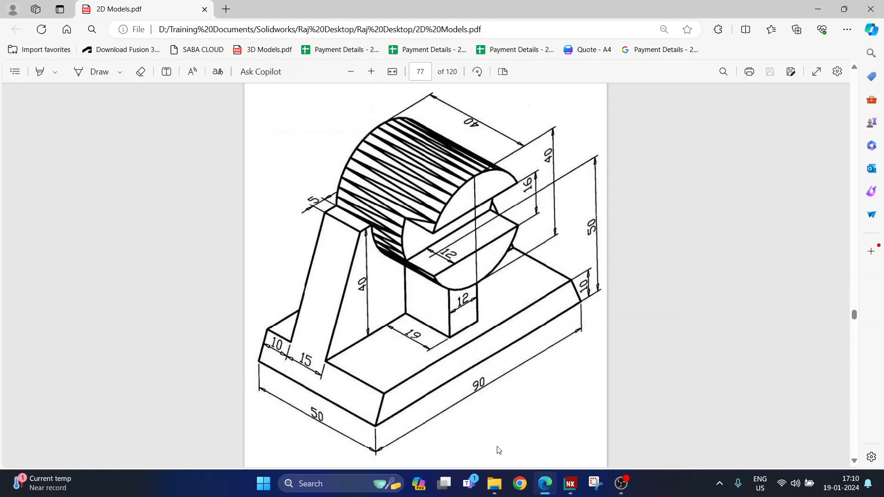
pyautogui.click(570, 483)
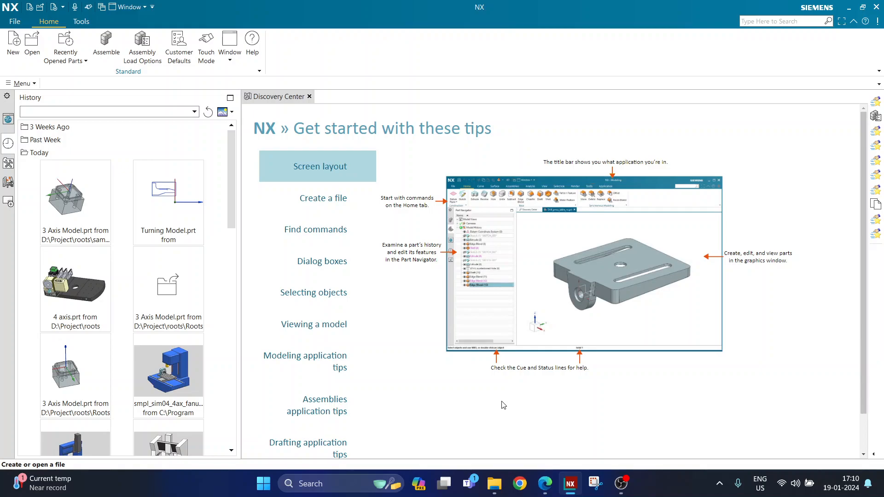
# Start a new Model part named 'page 77.prt' and browse for its save folder.
pyautogui.click(545, 483)
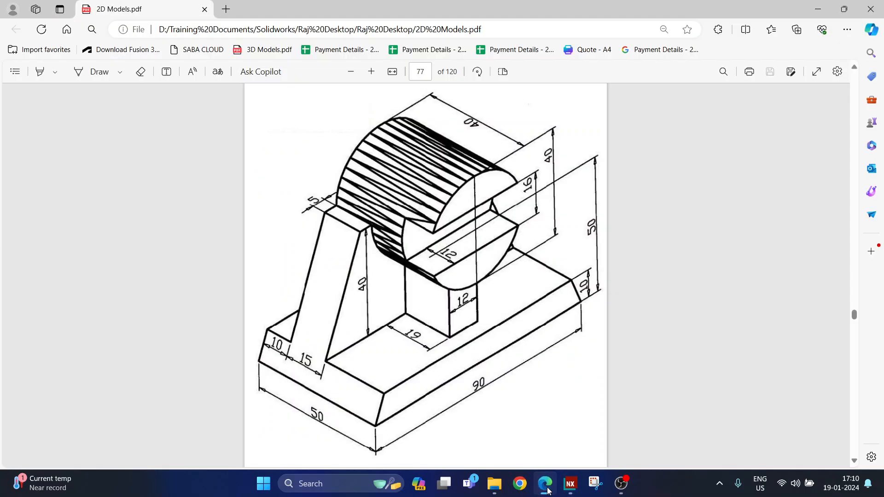
pyautogui.click(570, 484)
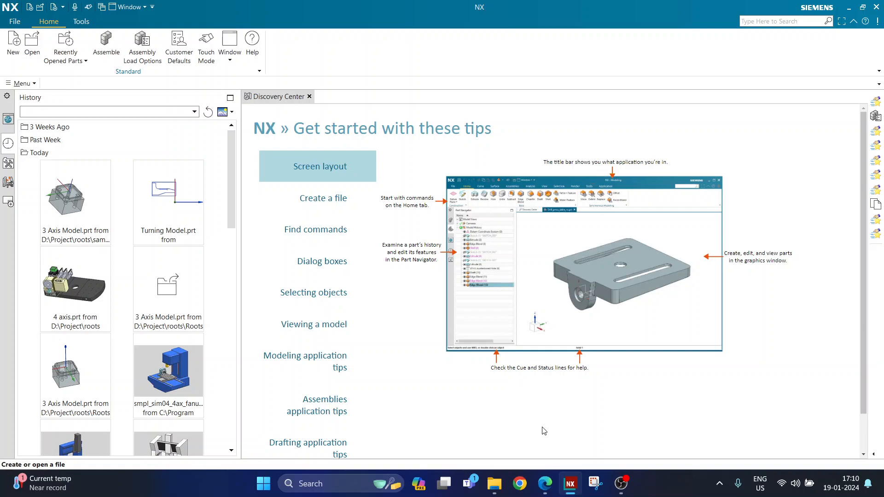
pyautogui.click(14, 52)
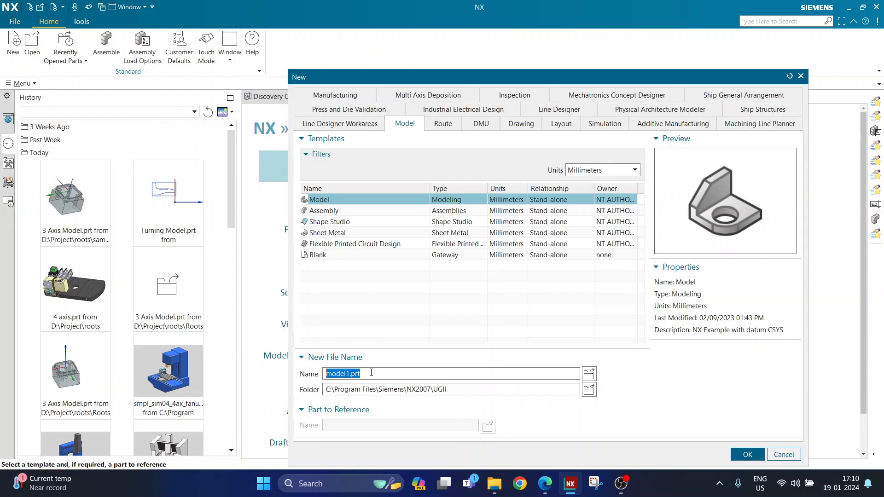
pyautogui.write('page 77')
pyautogui.click(589, 390)
# Set the folder to D:\YouTube Tutorials - CAD CUBE 360\NX and create the part.
pyautogui.click(679, 109)
pyautogui.write('D:\\YouTube Tutorials - CAD CUBE 360\\NX')
pyautogui.press('Return')
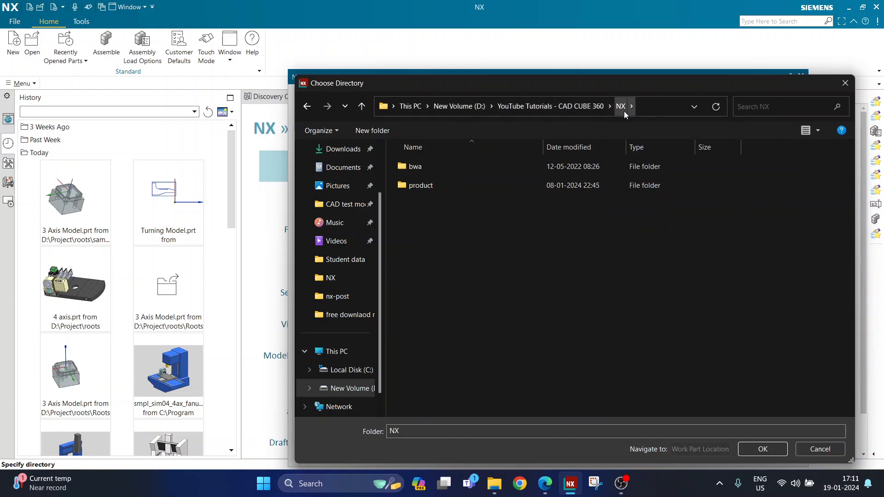
pyautogui.click(762, 449)
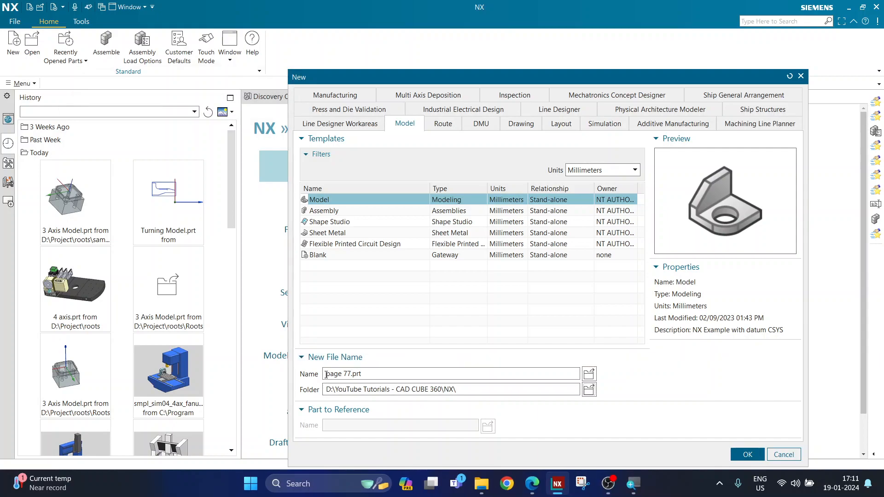
pyautogui.moveTo(326, 375); pyautogui.dragTo(376, 374)
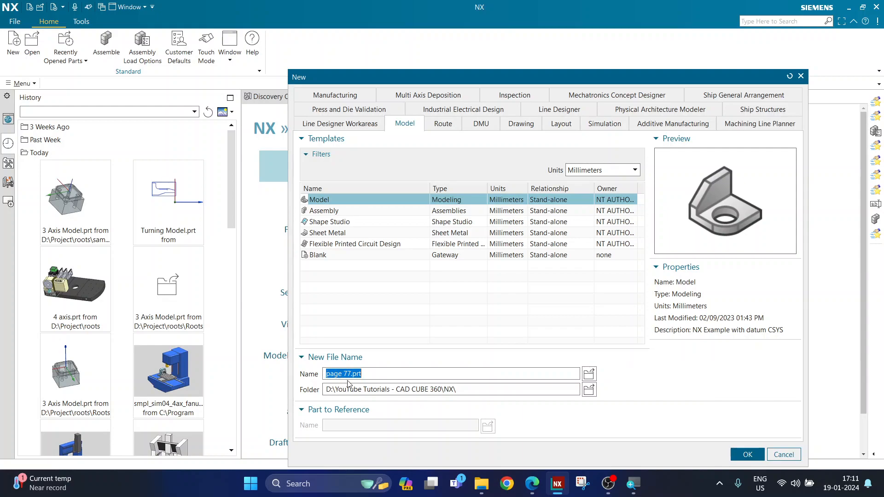
pyautogui.moveTo(325, 390); pyautogui.dragTo(506, 388)
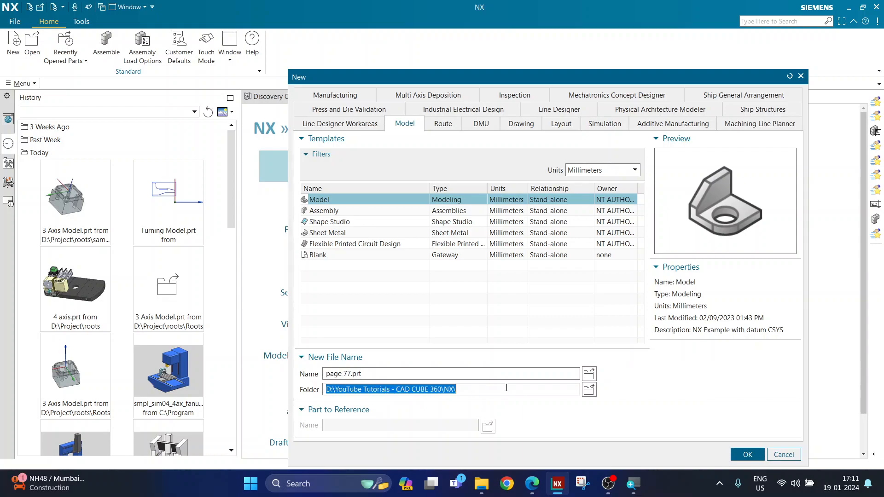
pyautogui.click(380, 375)
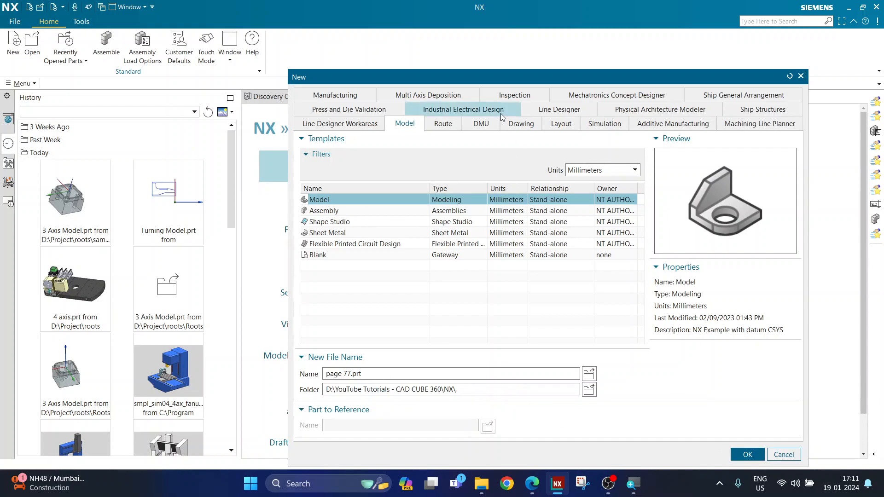
pyautogui.moveTo(501, 82); pyautogui.dragTo(434, 51)
pyautogui.click(678, 425)
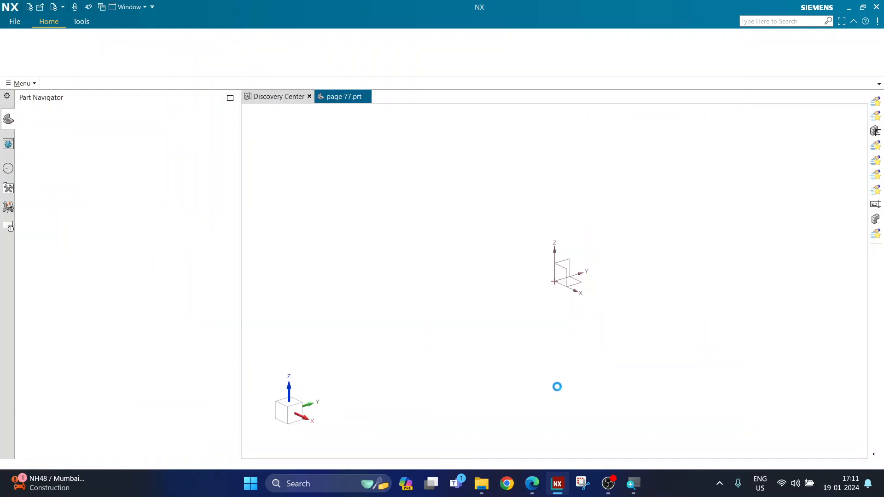
# Switch to the page 77 bracket drawing in Edge.
pyautogui.click(538, 484)
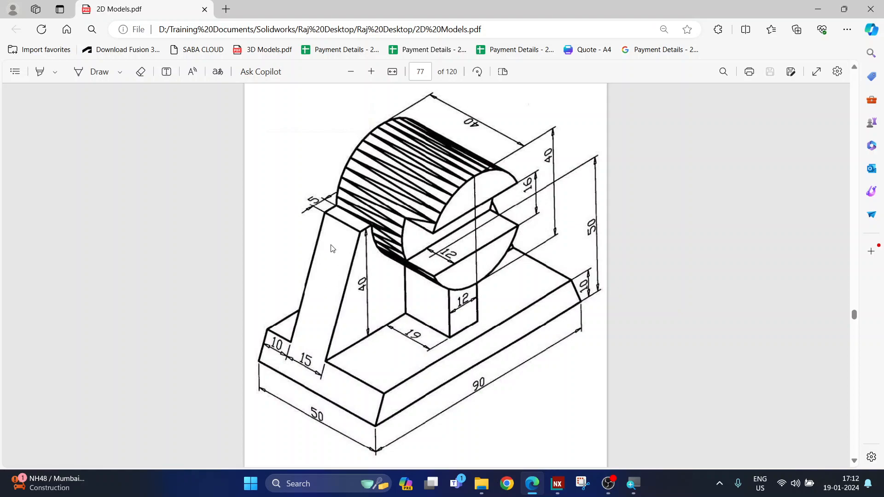
# Circle the 40, 10, 5 and 90 dimensions and the cylinder slot in blue ink.
pyautogui.click(90, 73)
pyautogui.moveTo(366, 270)
pyautogui.mouseDown()
pyautogui.moveTo(350, 287)
pyautogui.moveTo(379, 275)
pyautogui.moveTo(367, 270)
pyautogui.mouseUp()
pyautogui.moveTo(591, 269)
pyautogui.mouseDown()
pyautogui.moveTo(575, 288)
pyautogui.moveTo(599, 273)
pyautogui.moveTo(590, 268)
pyautogui.mouseUp()
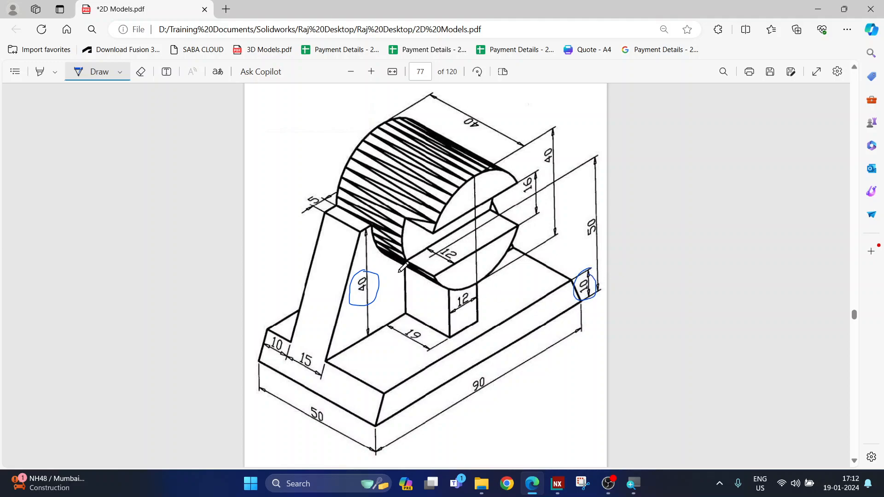
pyautogui.moveTo(330, 188)
pyautogui.mouseDown()
pyautogui.moveTo(299, 205)
pyautogui.moveTo(333, 188)
pyautogui.mouseUp()
pyautogui.moveTo(469, 137)
pyautogui.mouseDown()
pyautogui.moveTo(455, 143)
pyautogui.moveTo(446, 130)
pyautogui.mouseUp()
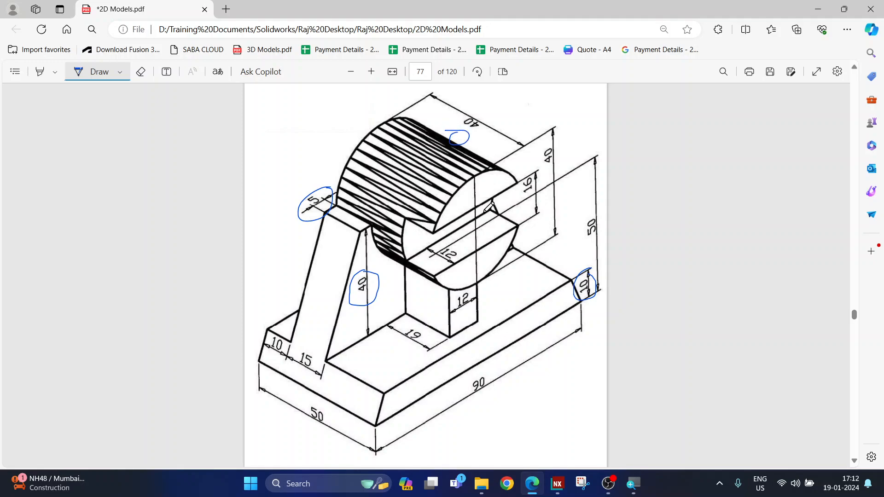
pyautogui.moveTo(501, 213); pyautogui.dragTo(497, 204)
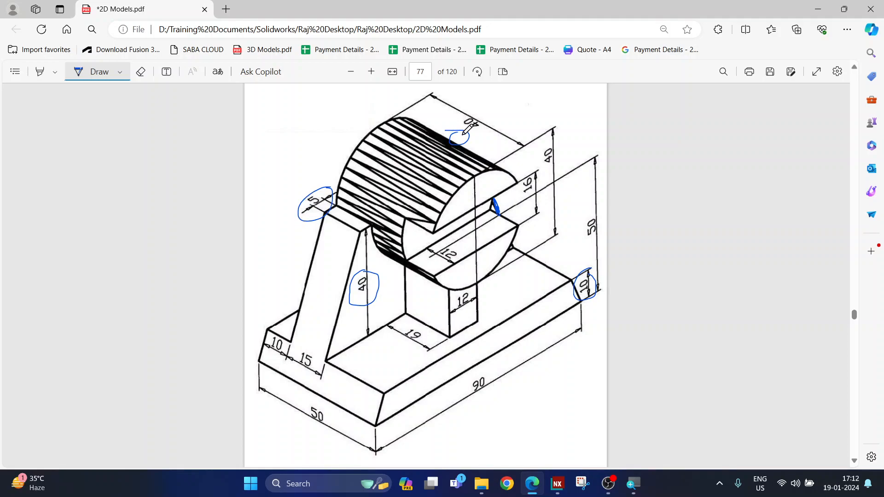
pyautogui.moveTo(486, 373)
pyautogui.mouseDown()
pyautogui.moveTo(463, 389)
pyautogui.moveTo(501, 374)
pyautogui.mouseUp()
pyautogui.click(564, 491)
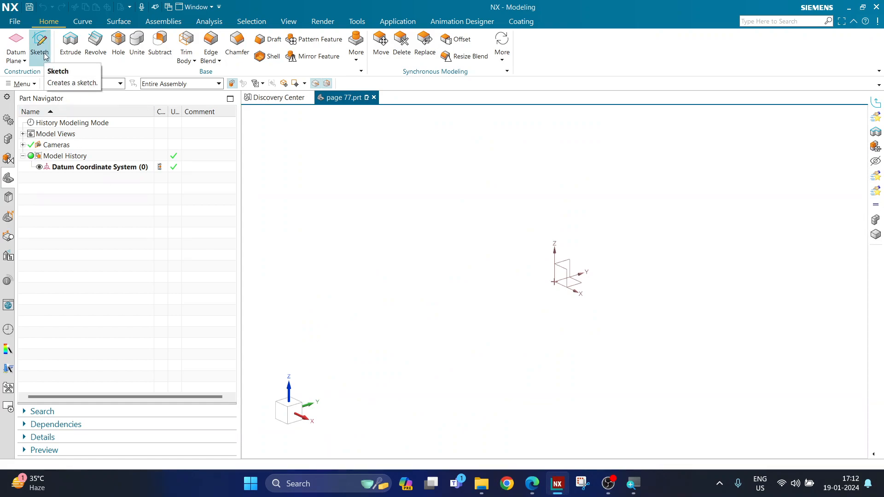
pyautogui.click(609, 483)
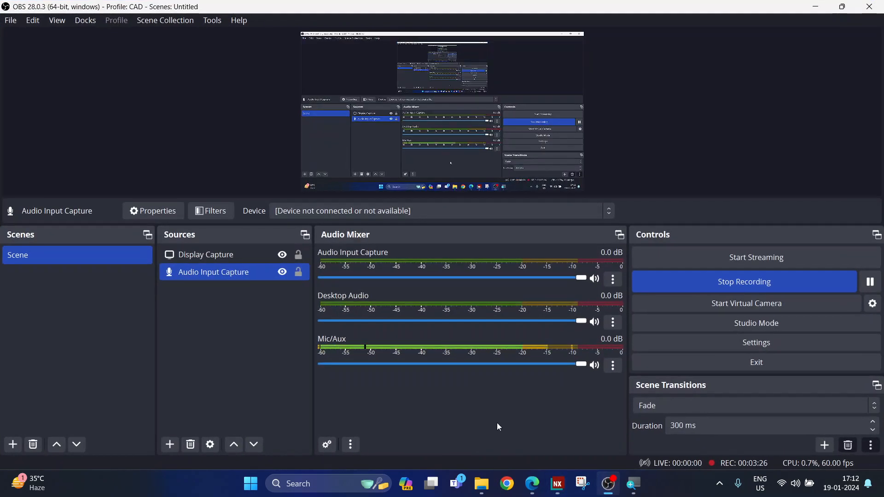
pyautogui.click(602, 485)
pyautogui.click(536, 485)
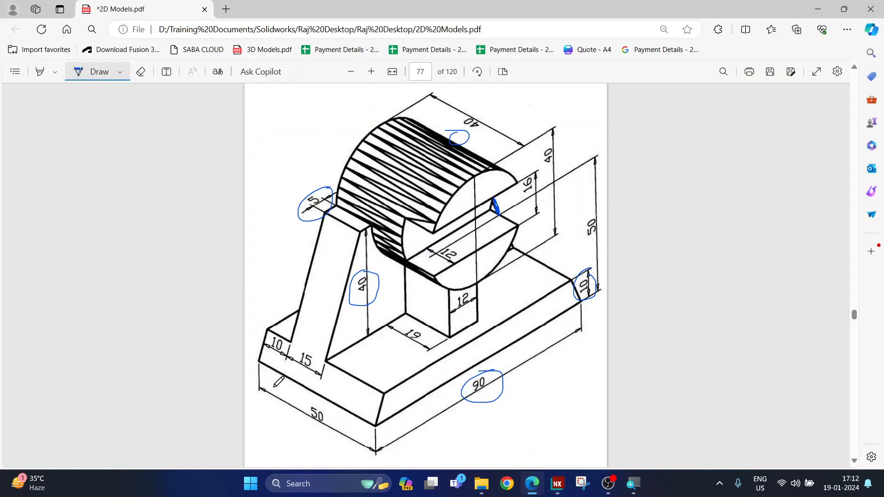
# Mark the X, Y and Z direction arrows along the base edges, then return to NX.
pyautogui.moveTo(256, 363); pyautogui.dragTo(290, 377)
pyautogui.moveTo(351, 406); pyautogui.dragTo(363, 413)
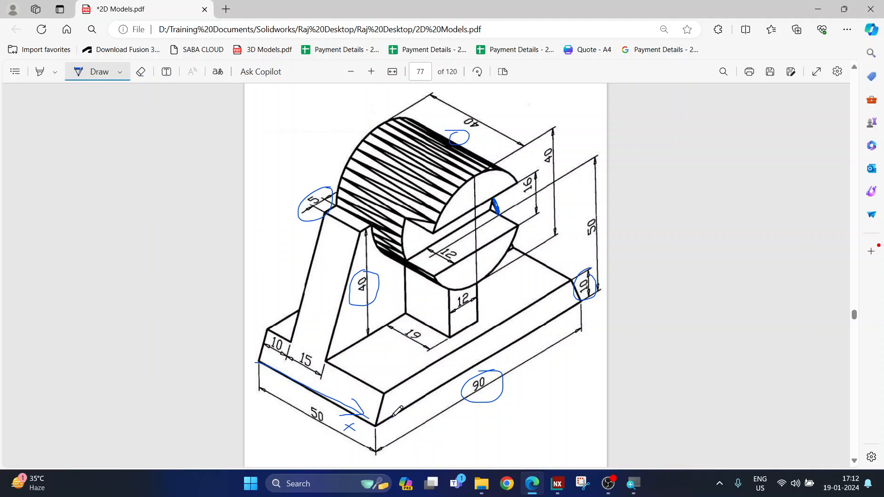
pyautogui.moveTo(516, 342); pyautogui.dragTo(525, 337)
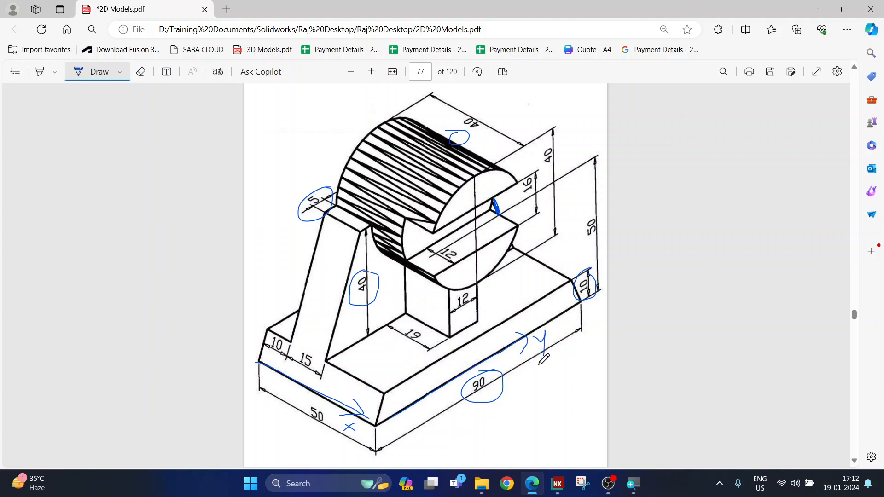
pyautogui.moveTo(259, 352); pyautogui.dragTo(266, 229)
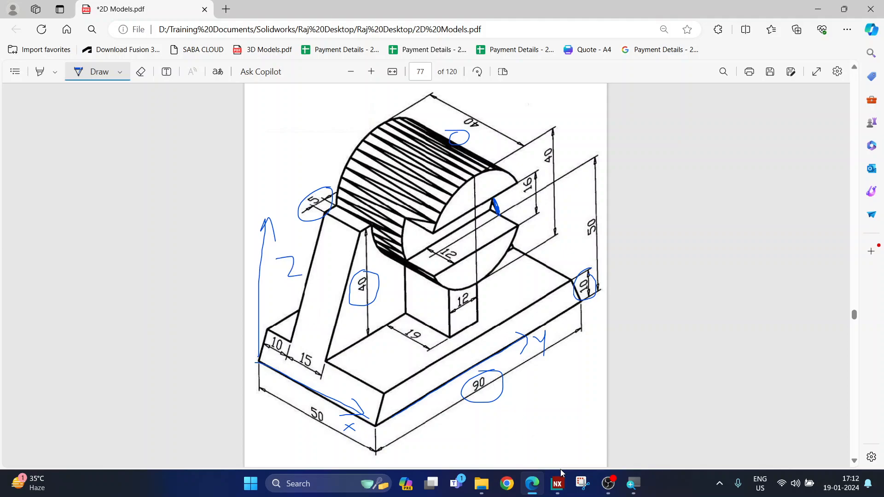
pyautogui.click(558, 487)
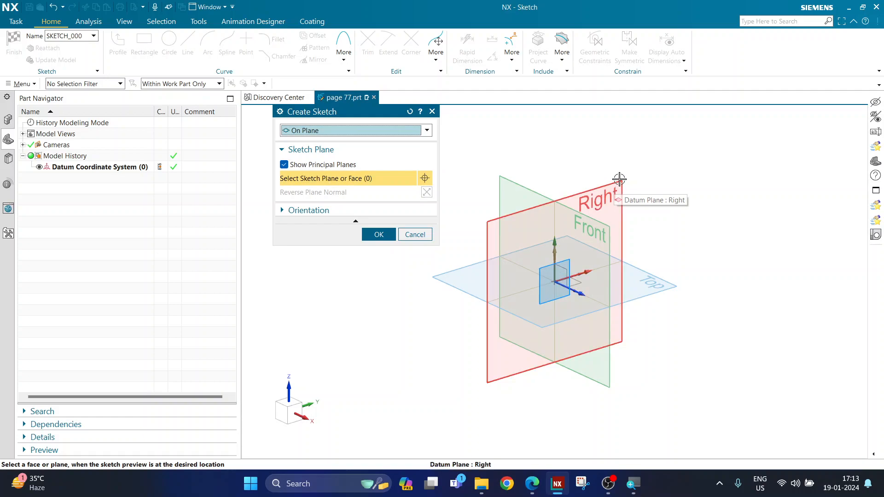
# Place the new sketch on the Right (YZ) datum plane.
pyautogui.click(565, 264)
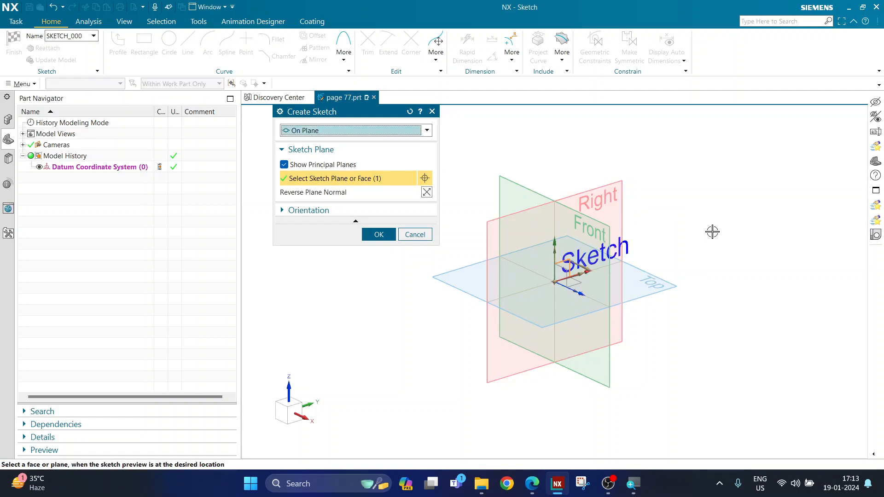
pyautogui.click(378, 235)
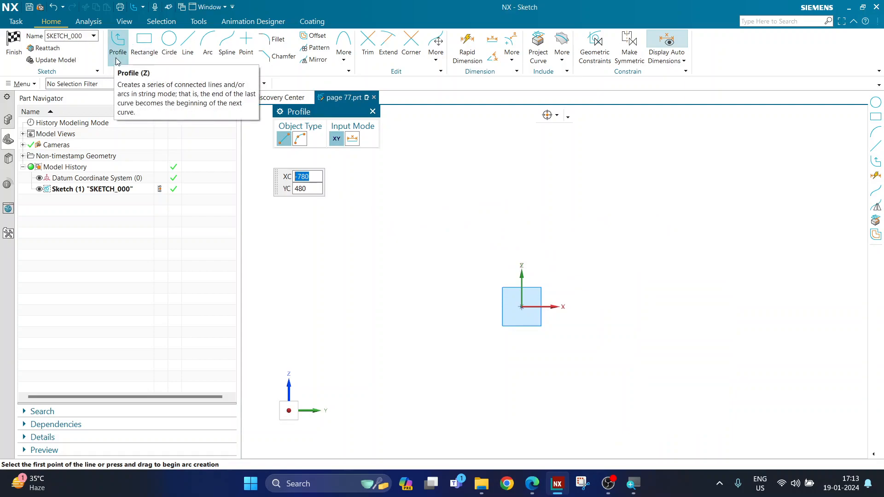
# Draw the closed trapezoid outline, 410 along the base and 240 across the top.
pyautogui.moveTo(285, 112); pyautogui.dragTo(274, 137)
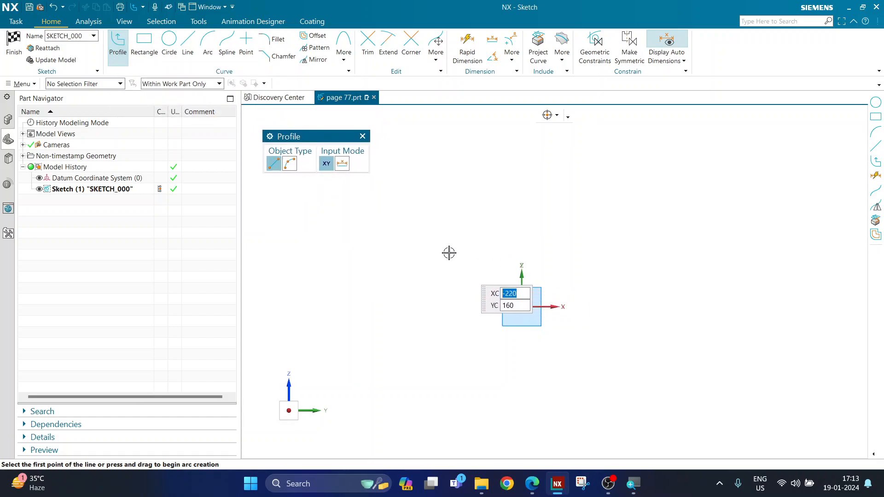
pyautogui.click(452, 222)
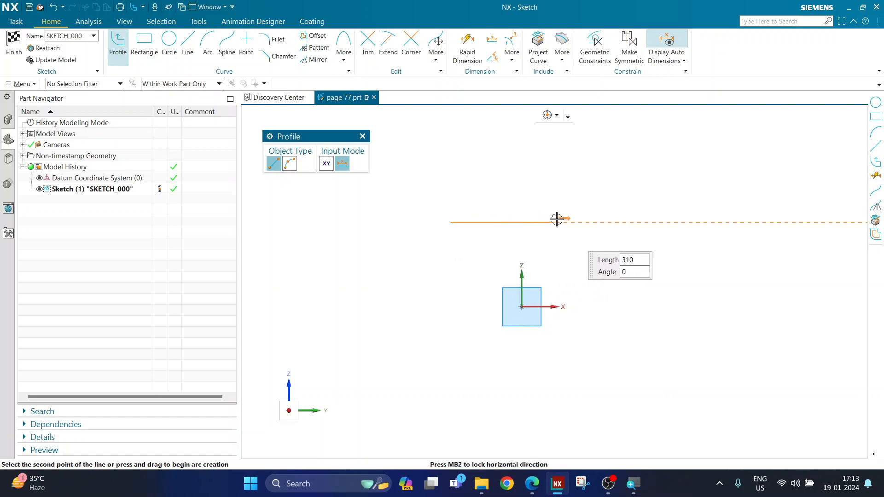
pyautogui.click(589, 221)
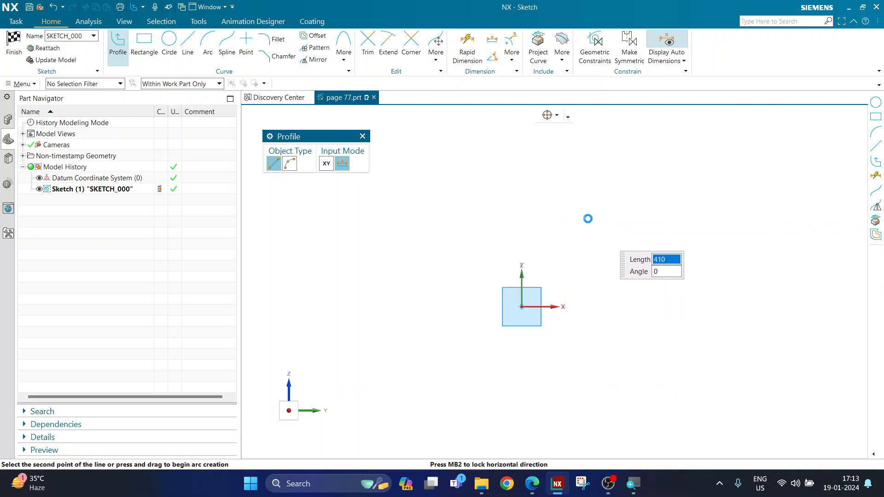
pyautogui.click(563, 145)
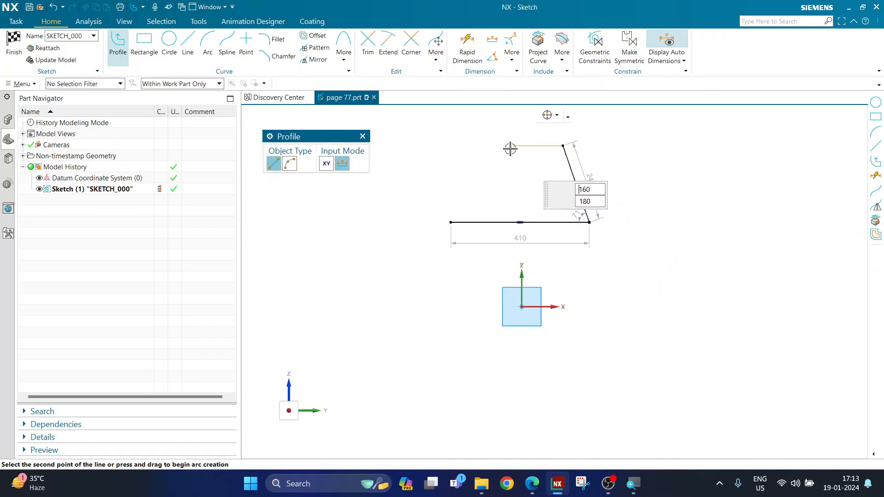
pyautogui.click(482, 145)
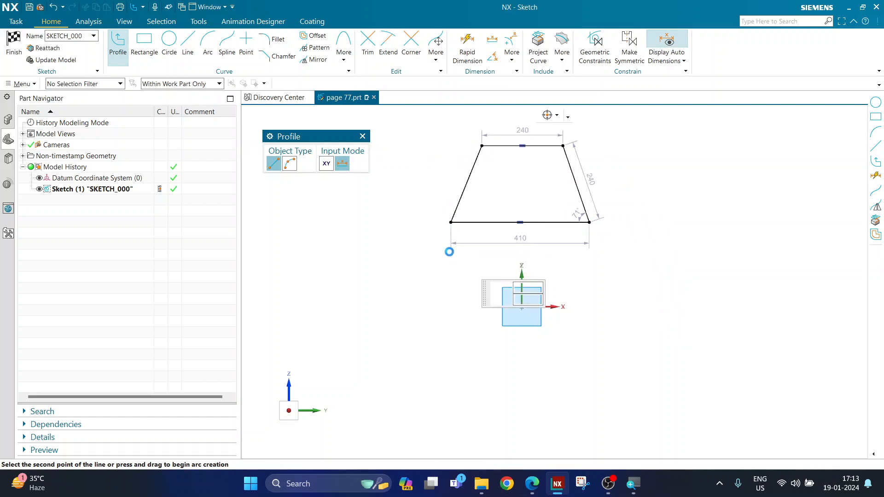
pyautogui.press('Escape')
pyautogui.press('Escape')
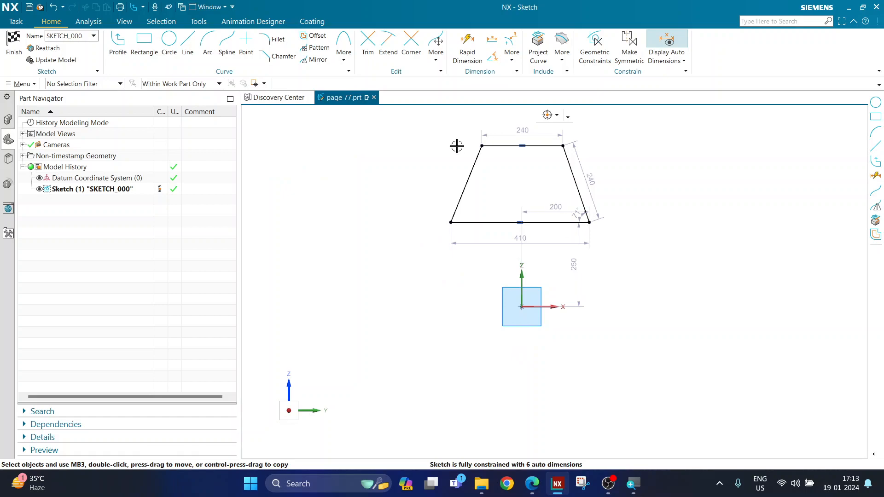
pyautogui.scroll(2, 545, 171)
pyautogui.scroll(-2, 545, 172)
pyautogui.scroll(3, 518, 192)
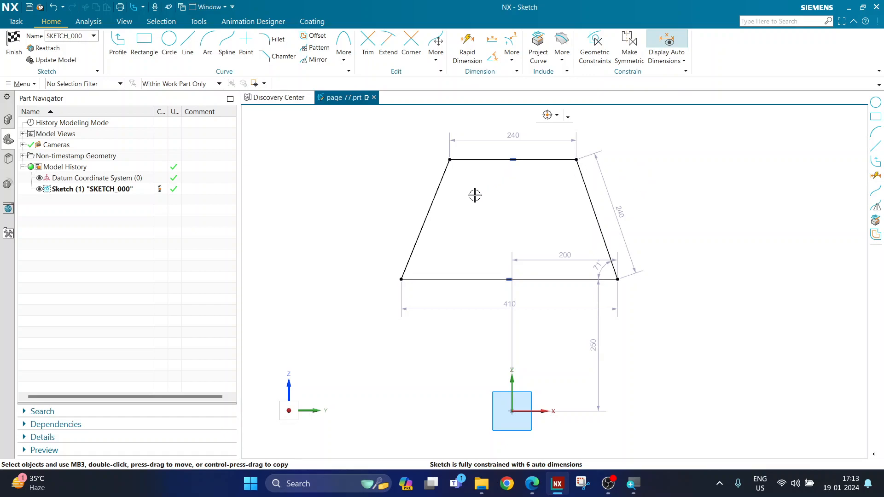
# Apply an Equal Length constraint to the trapezoid's two slanted sides.
pyautogui.click(442, 187)
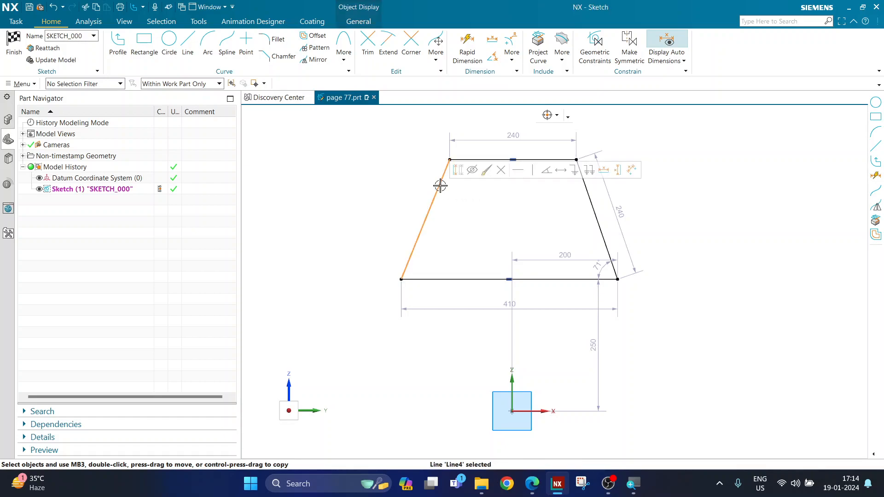
pyautogui.click(453, 196)
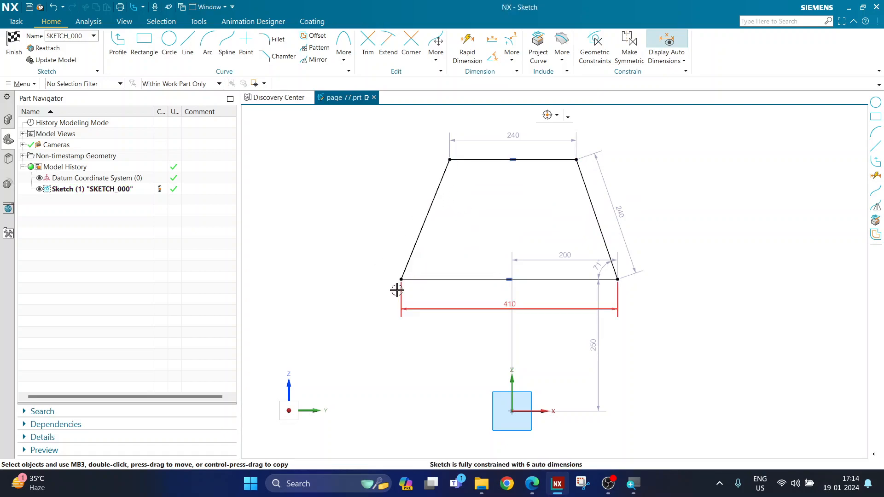
pyautogui.click(440, 191)
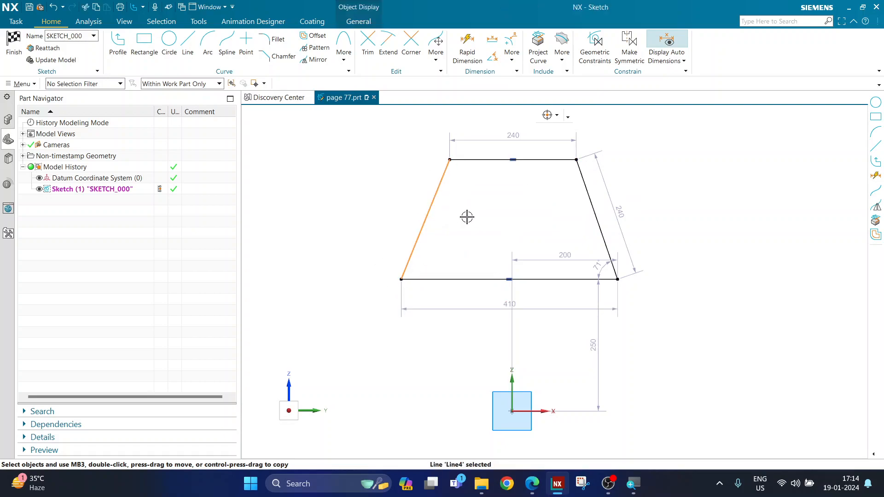
pyautogui.click(585, 185)
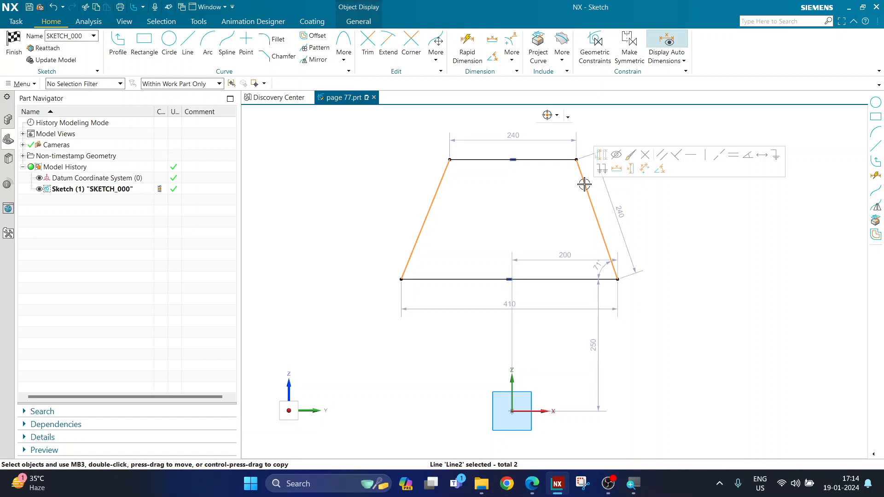
pyautogui.press('Escape')
pyautogui.click(442, 180)
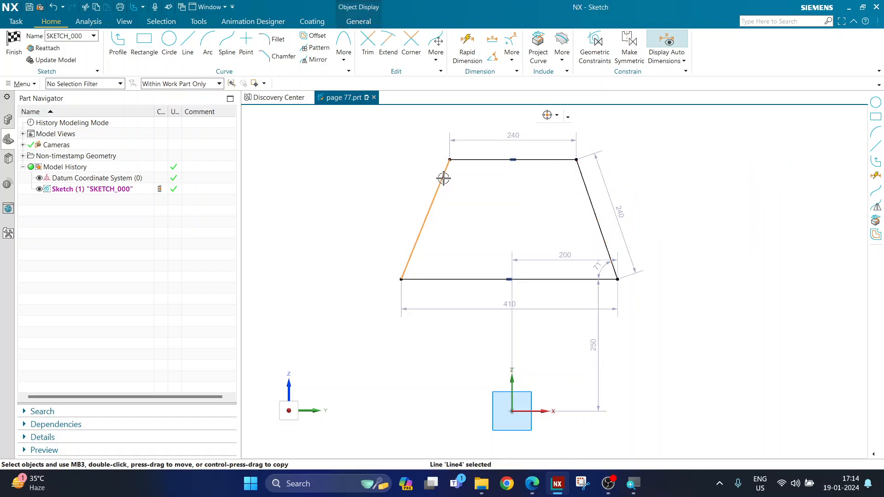
pyautogui.click(584, 181)
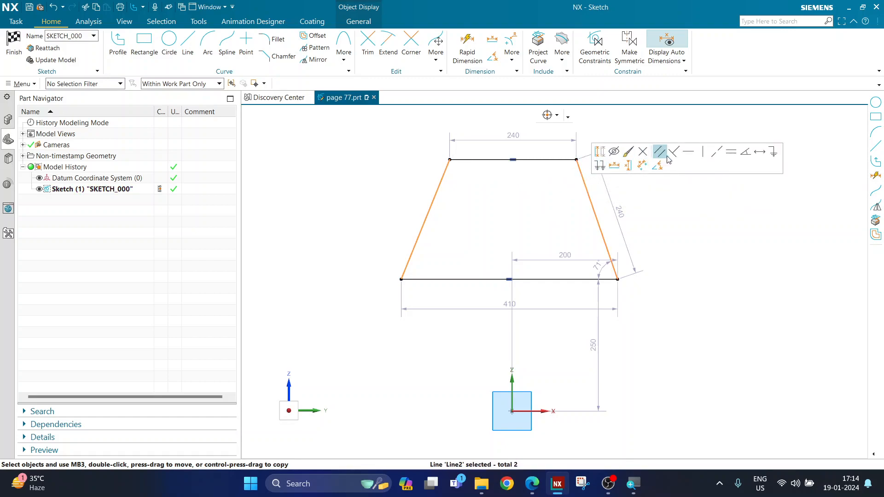
pyautogui.click(731, 152)
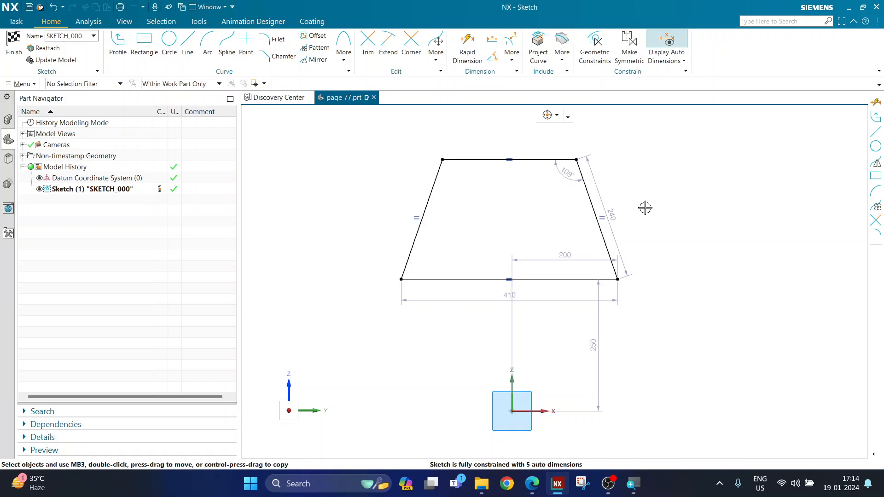
pyautogui.scroll(3, 636, 206)
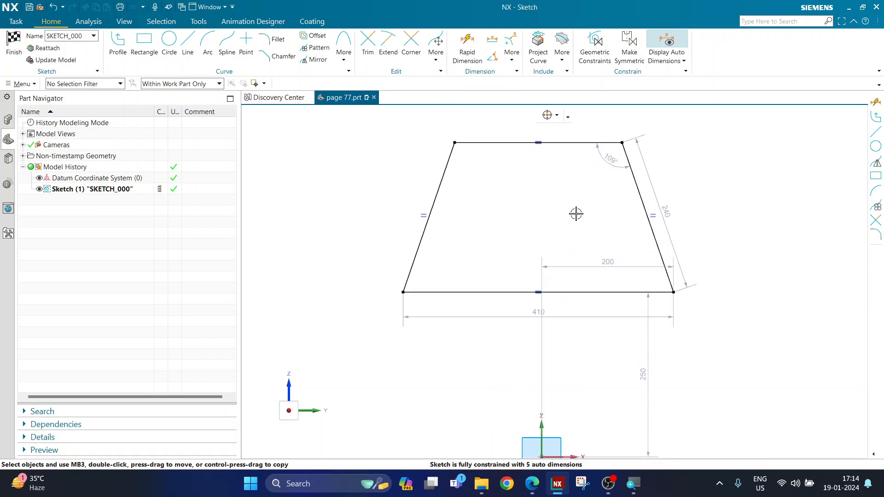
# Dimension the trapezoid's bottom edge to 90 with Rapid Dimension.
pyautogui.click(467, 63)
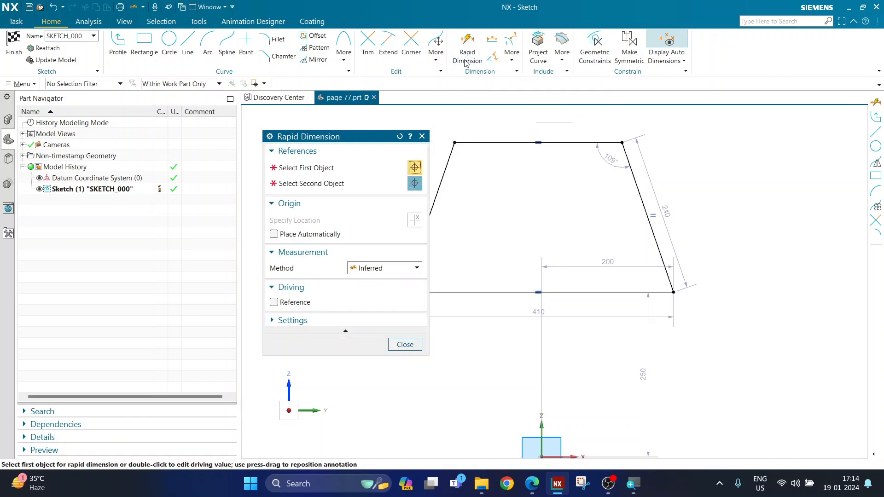
pyautogui.scroll(-2, 577, 154)
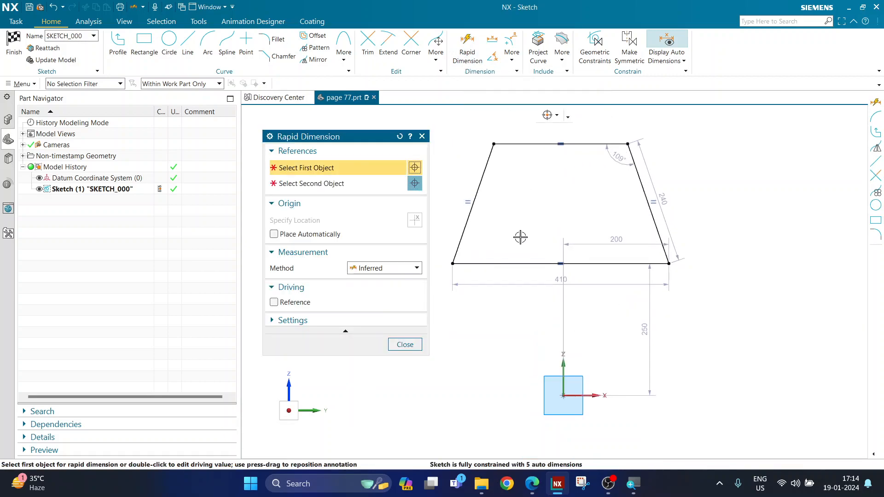
pyautogui.click(573, 263)
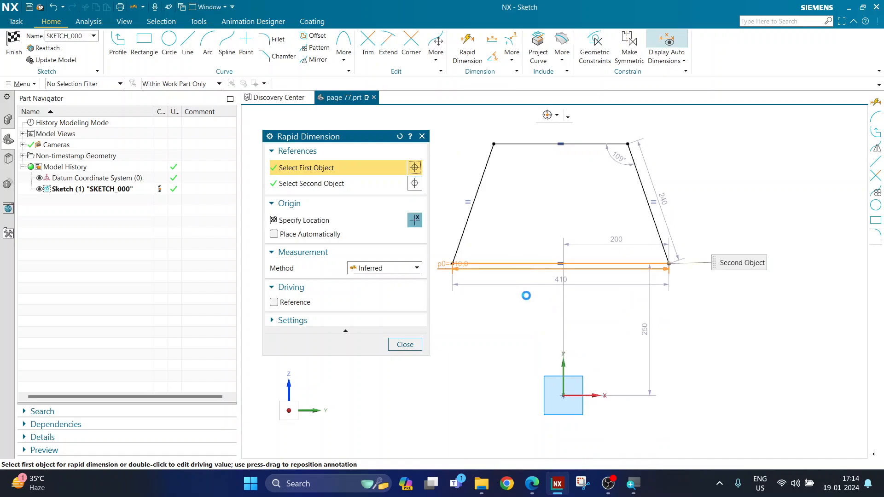
pyautogui.click(549, 307)
pyautogui.write('90')
pyautogui.press('Return')
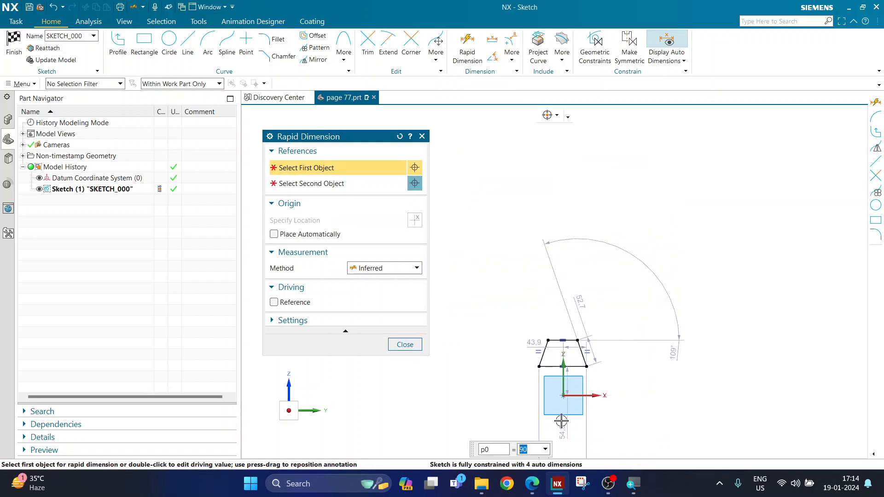
pyautogui.scroll(4, 561, 421)
pyautogui.press('Escape')
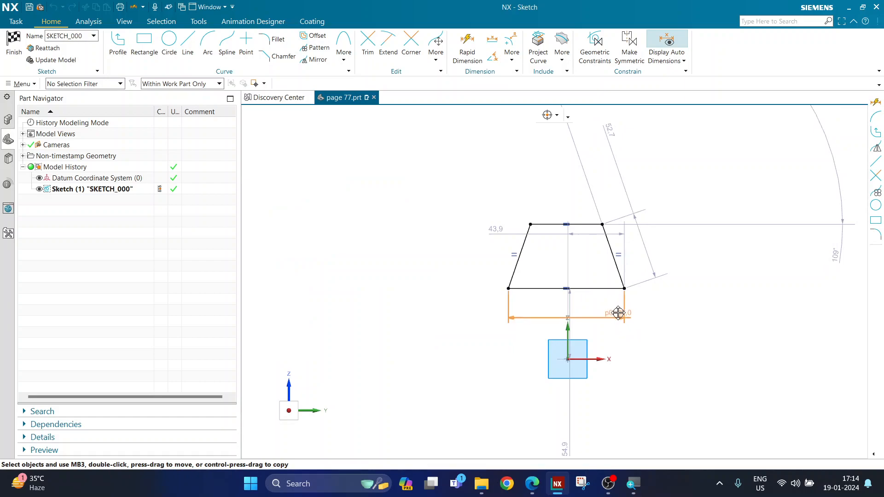
pyautogui.scroll(5, 582, 300)
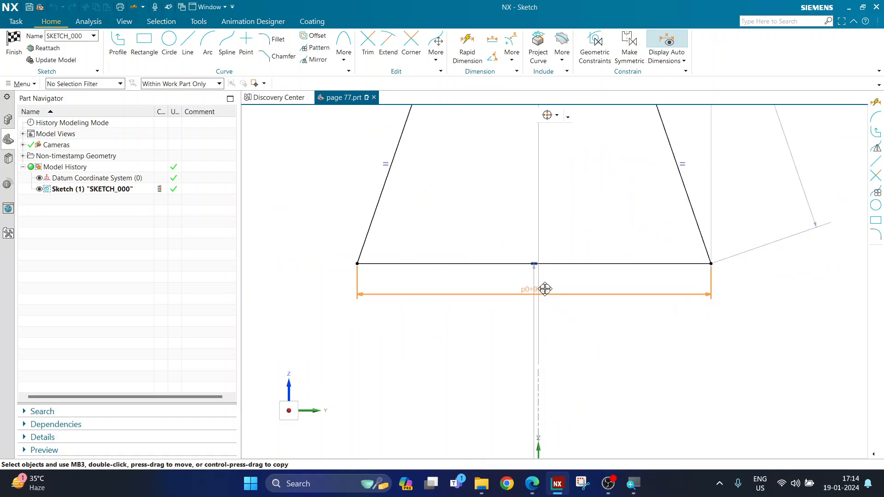
pyautogui.scroll(-4, 562, 313)
pyautogui.scroll(2, 563, 282)
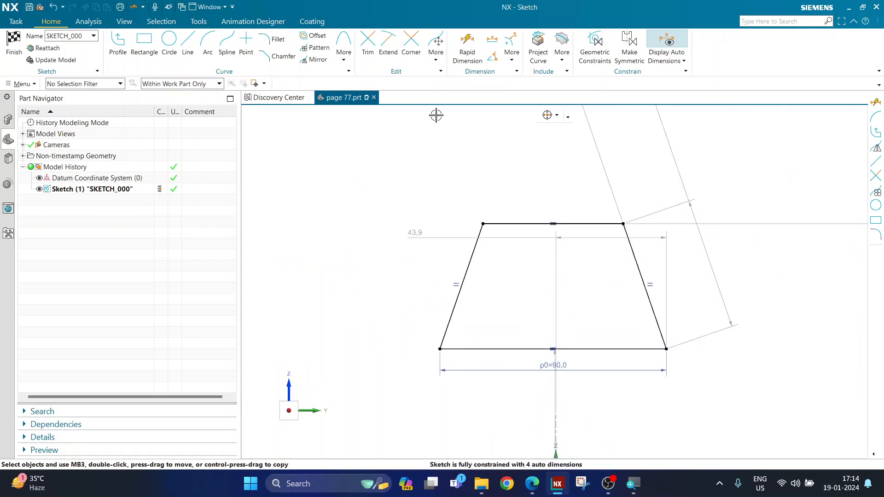
# Set the top edge length to 50 and the trapezoid height to 50.
pyautogui.click(467, 46)
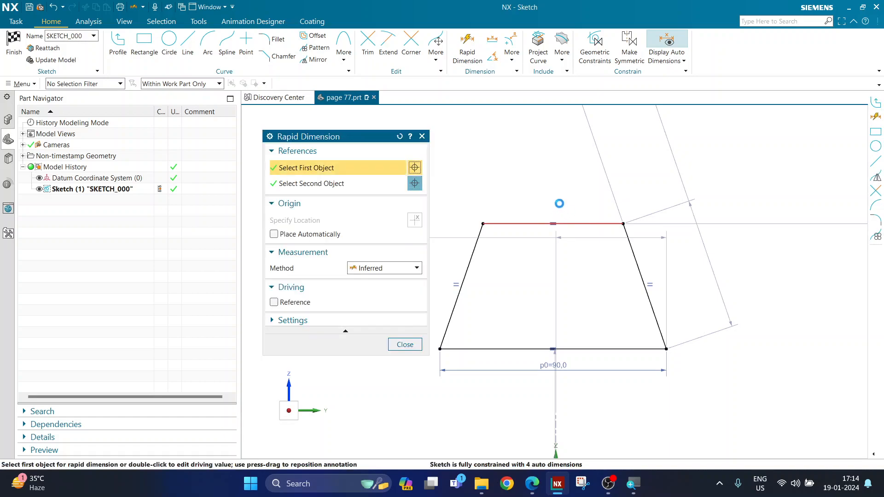
pyautogui.click(553, 203)
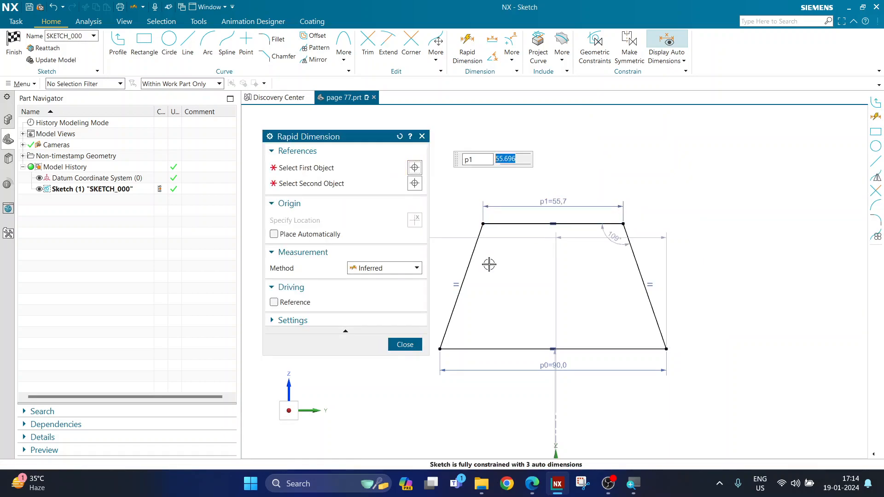
pyautogui.write('50')
pyautogui.press('Return')
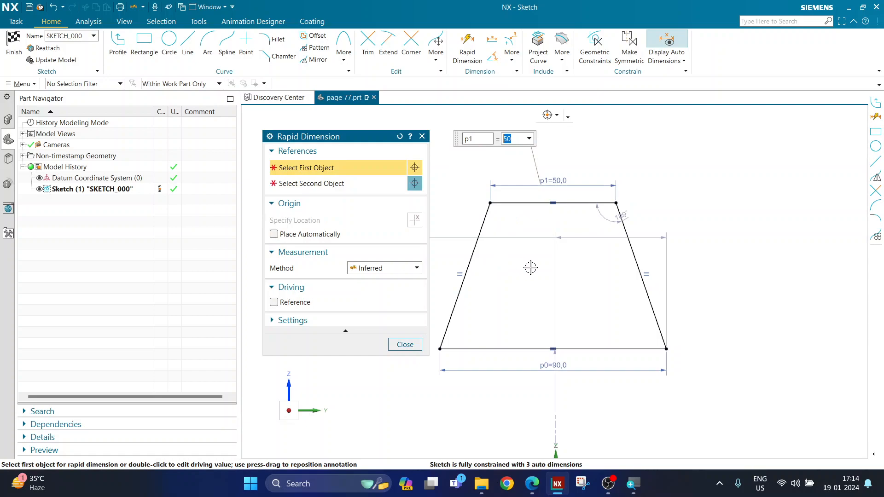
pyautogui.click(584, 204)
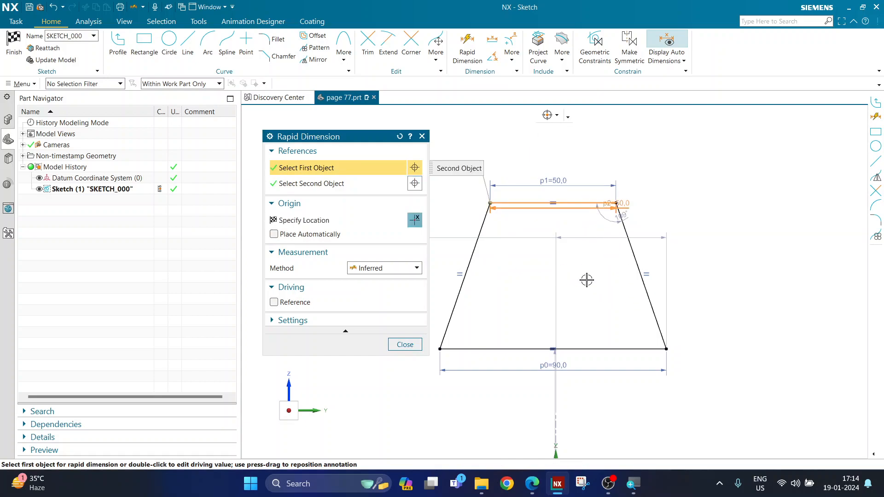
pyautogui.click(587, 349)
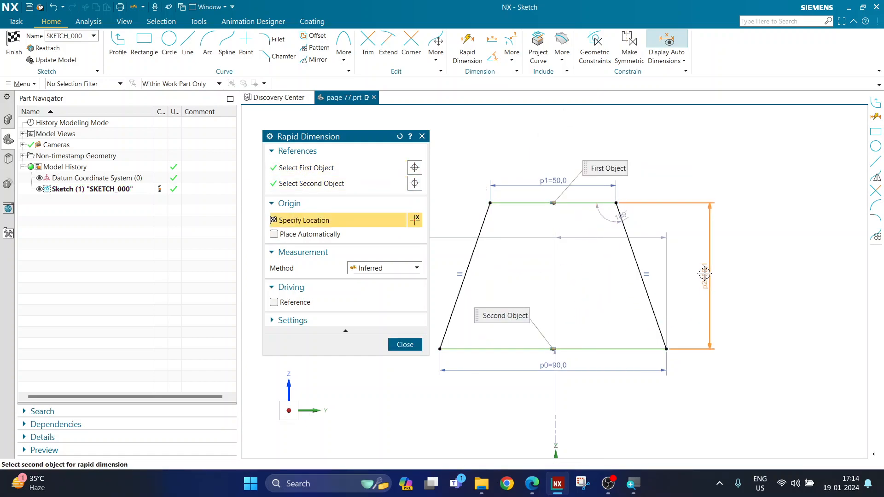
pyautogui.click(704, 295)
pyautogui.write('50')
pyautogui.press('Return')
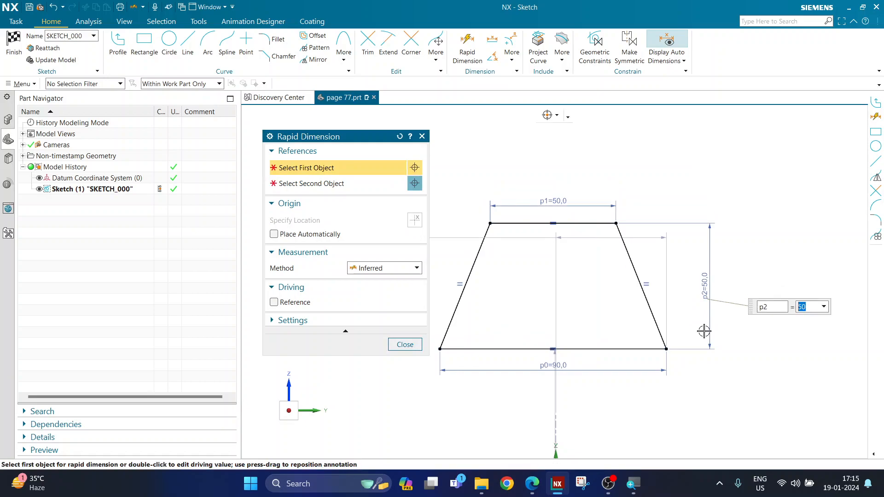
pyautogui.press('Escape')
pyautogui.doubleClick(541, 206)
pyautogui.moveTo(540, 205); pyautogui.dragTo(551, 207)
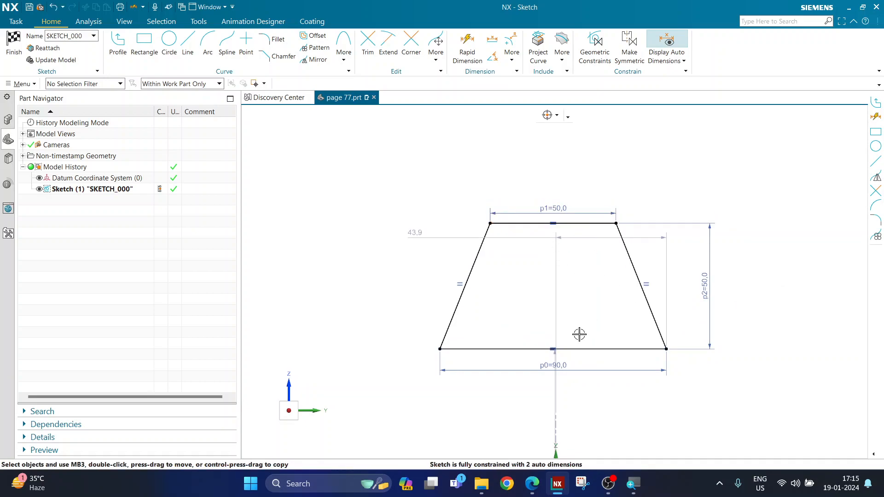
# Move the 90 base and 50 height dimensions closer to the trapezoid.
pyautogui.moveTo(569, 368); pyautogui.dragTo(567, 361)
pyautogui.moveTo(711, 300); pyautogui.dragTo(690, 297)
pyautogui.scroll(-2, 577, 183)
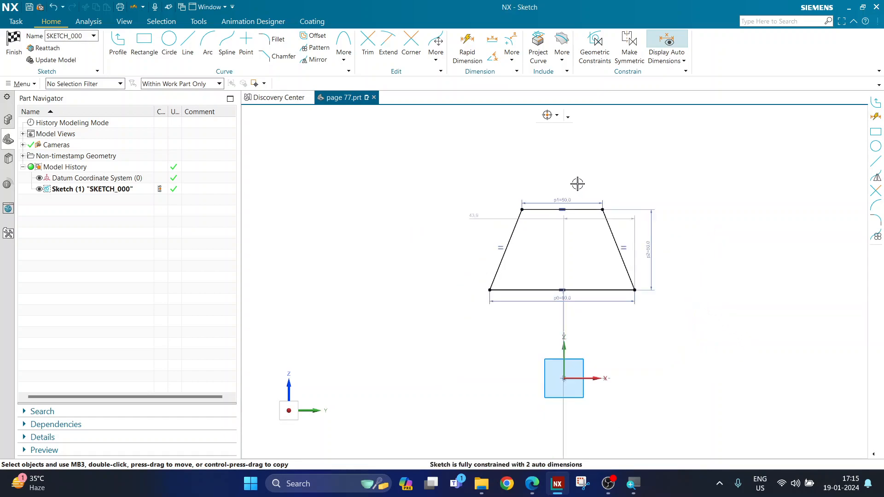
pyautogui.scroll(1, 596, 228)
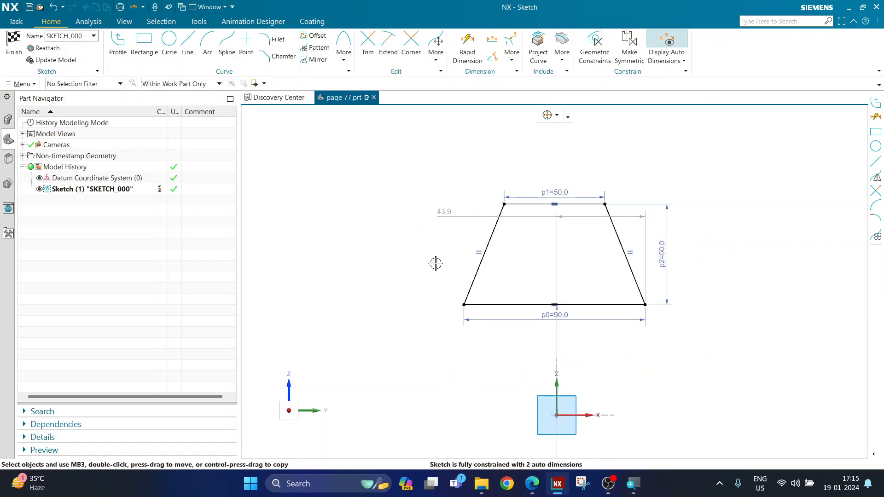
pyautogui.scroll(-1, 446, 273)
pyautogui.scroll(1, 520, 350)
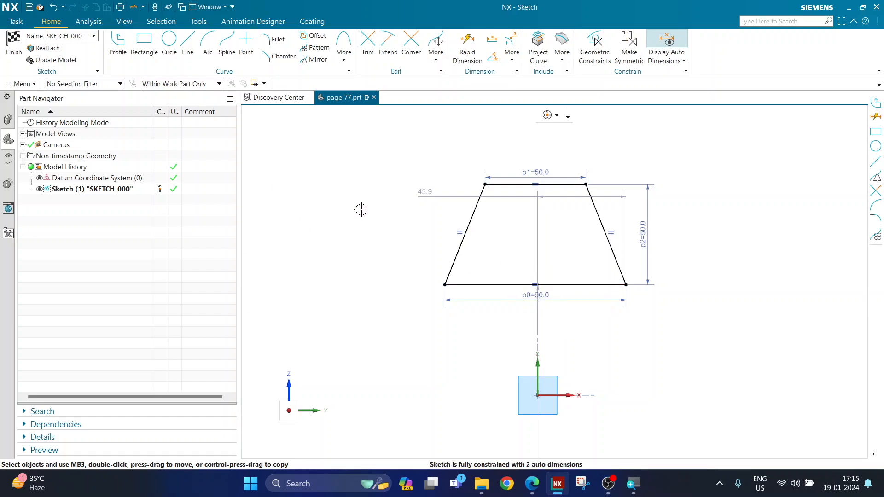
# Make the bottom edge midpoint coincident with the sketch origin and finish the sketch.
pyautogui.click(535, 285)
pyautogui.click(537, 395)
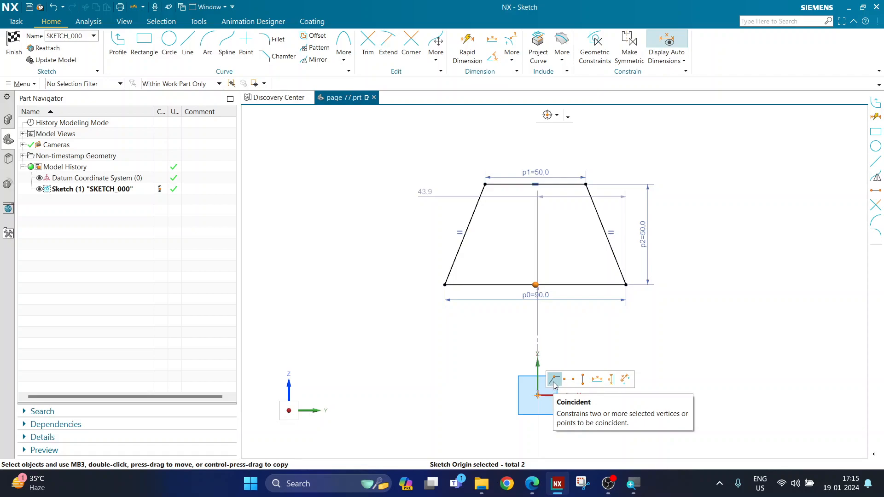
pyautogui.click(555, 380)
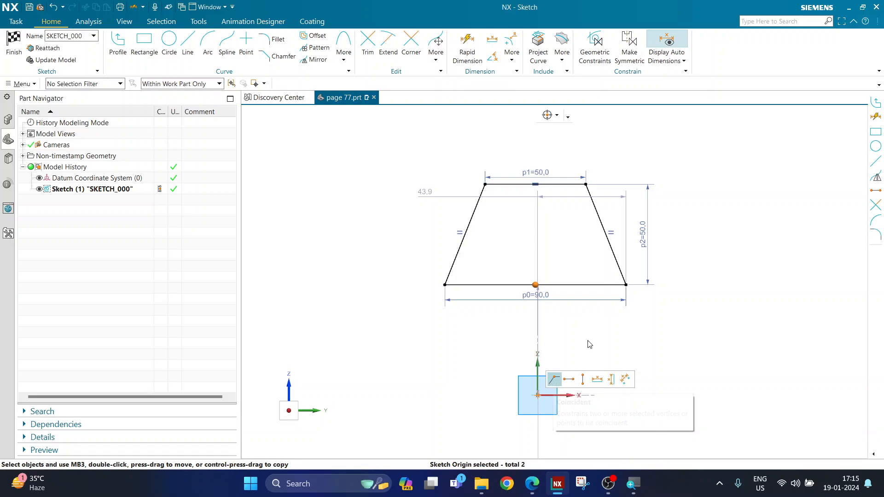
pyautogui.click(528, 284)
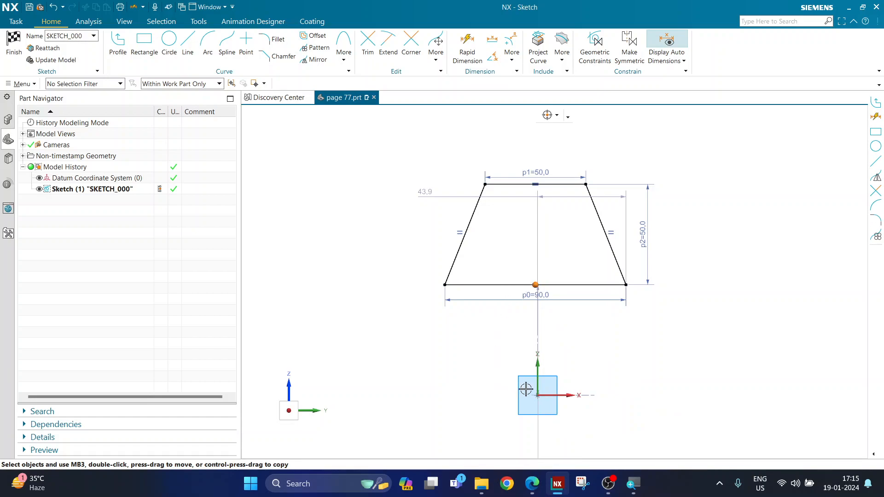
pyautogui.click(537, 394)
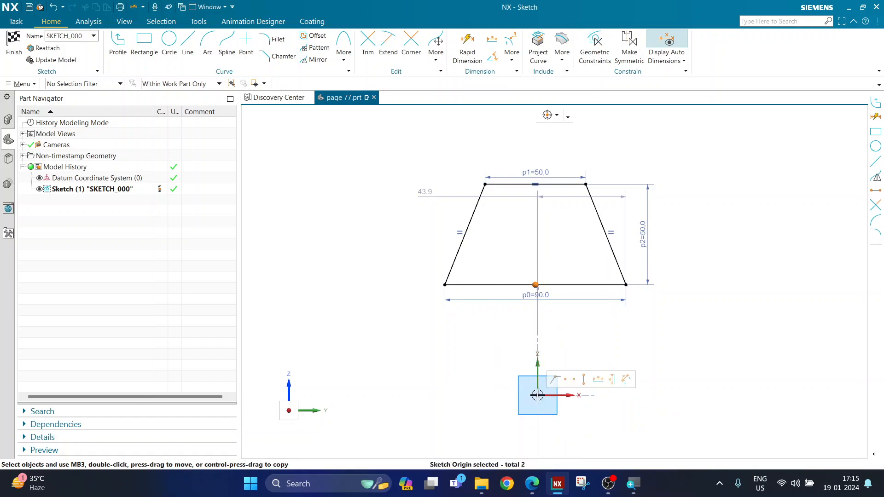
pyautogui.click(555, 380)
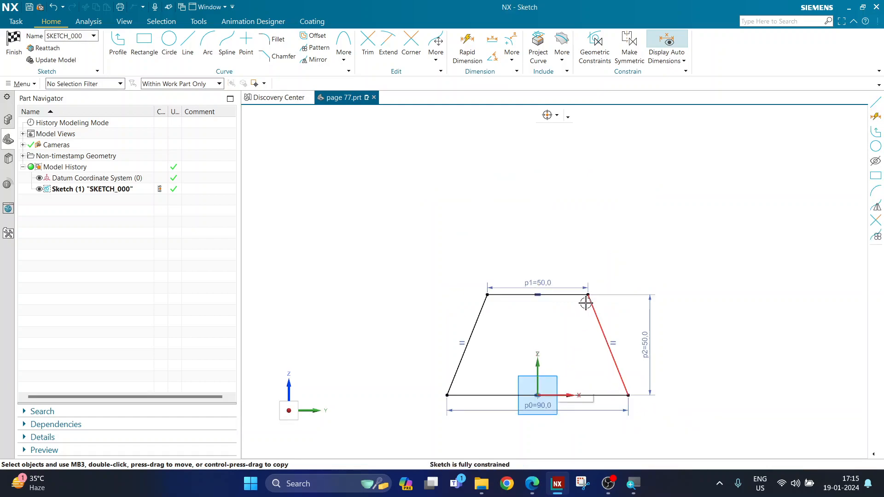
pyautogui.scroll(1, 560, 399)
pyautogui.scroll(1, 578, 330)
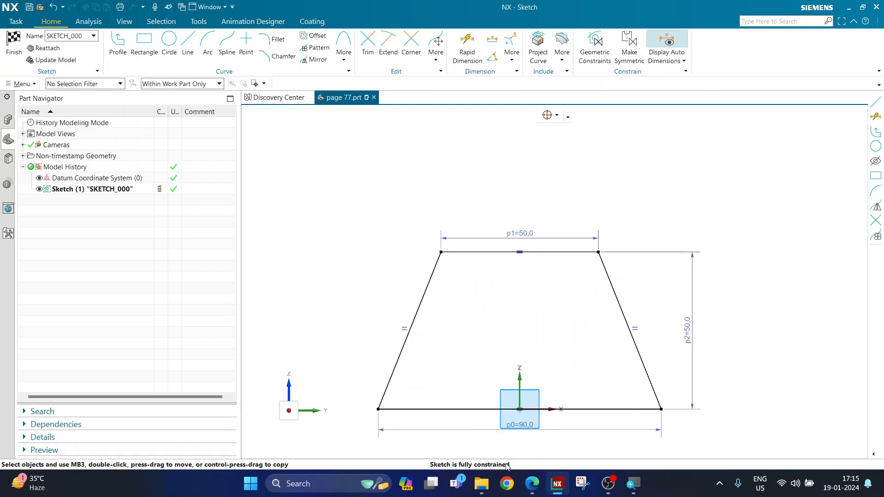
pyautogui.scroll(2, 518, 356)
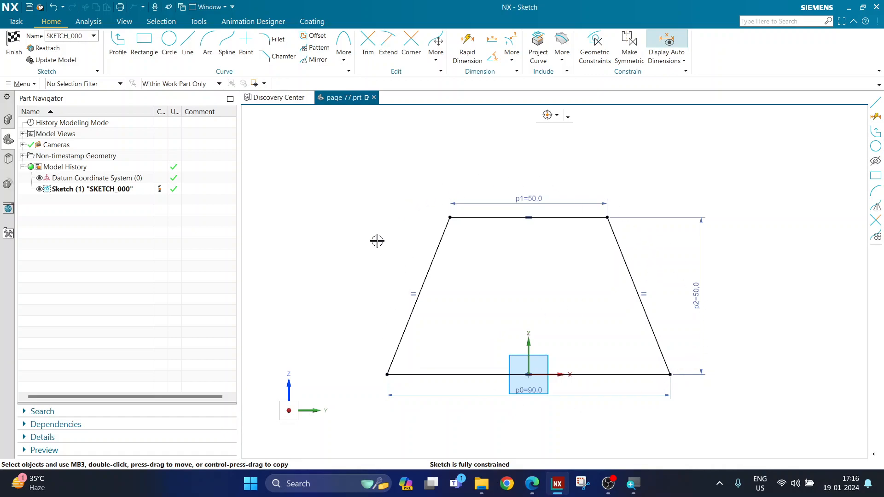
pyautogui.click(12, 49)
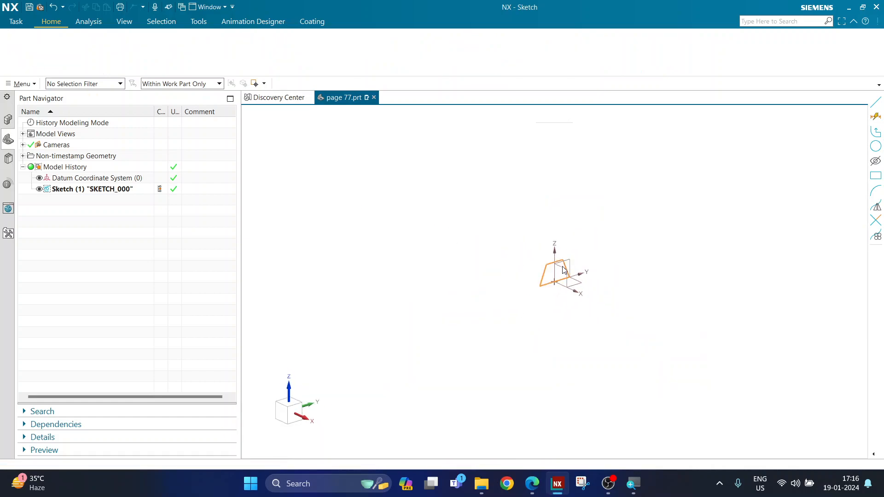
# Zoom the finished base sketch in the Modeling view, then switch to the page 77 drawing.
pyautogui.scroll(7, 567, 269)
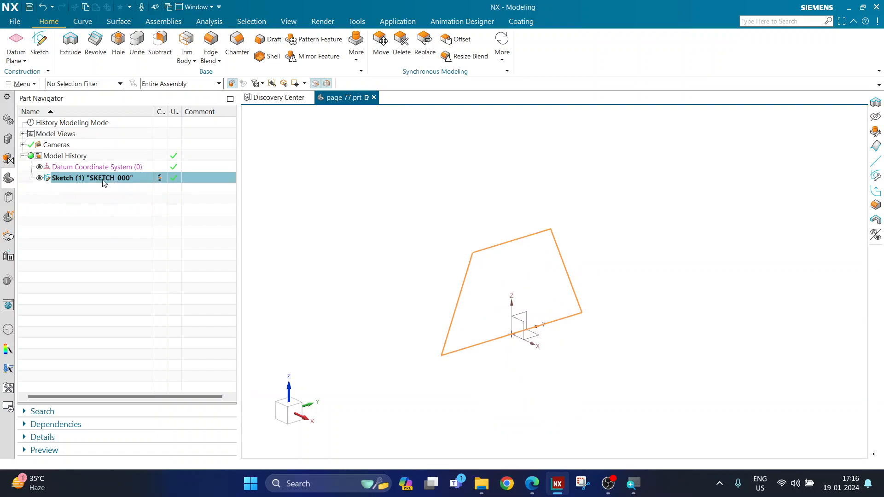
pyautogui.scroll(-2, 498, 253)
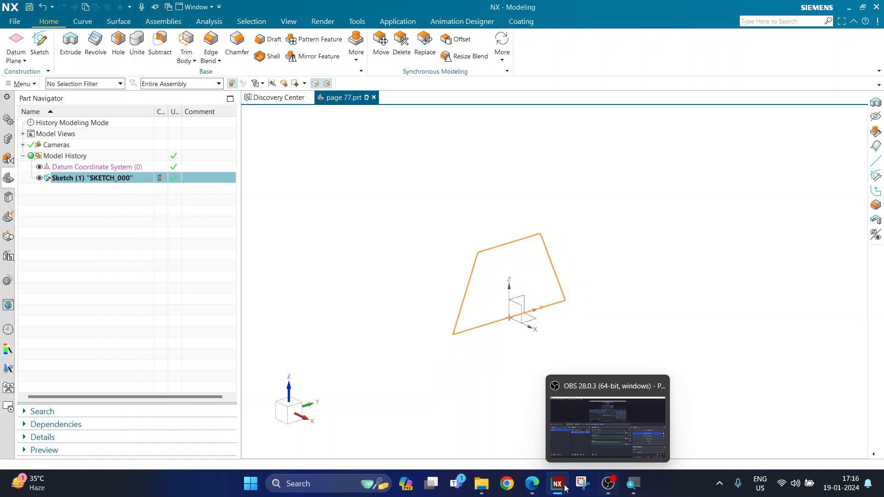
pyautogui.click(532, 484)
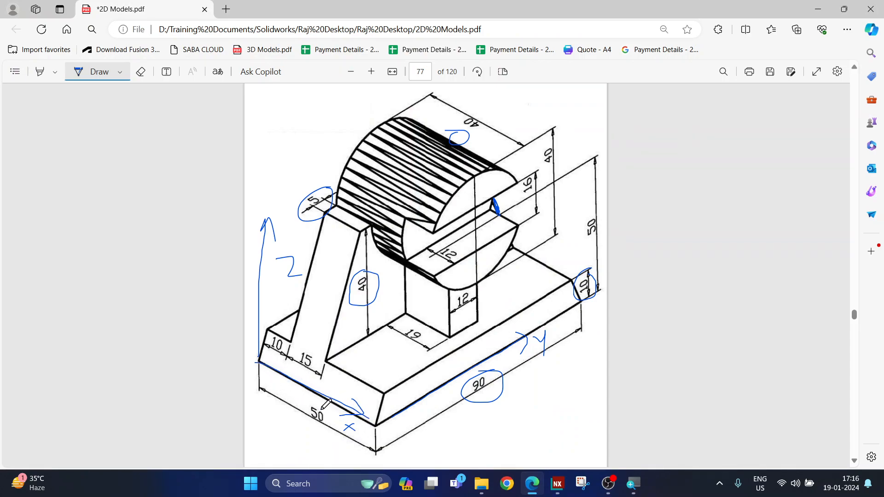
# Circle the 50 base-width dimension in blue ink on the drawing, then go back to NX.
pyautogui.moveTo(313, 404)
pyautogui.mouseDown()
pyautogui.moveTo(332, 432)
pyautogui.moveTo(317, 404)
pyautogui.moveTo(376, 421)
pyautogui.mouseUp()
pyautogui.click(563, 487)
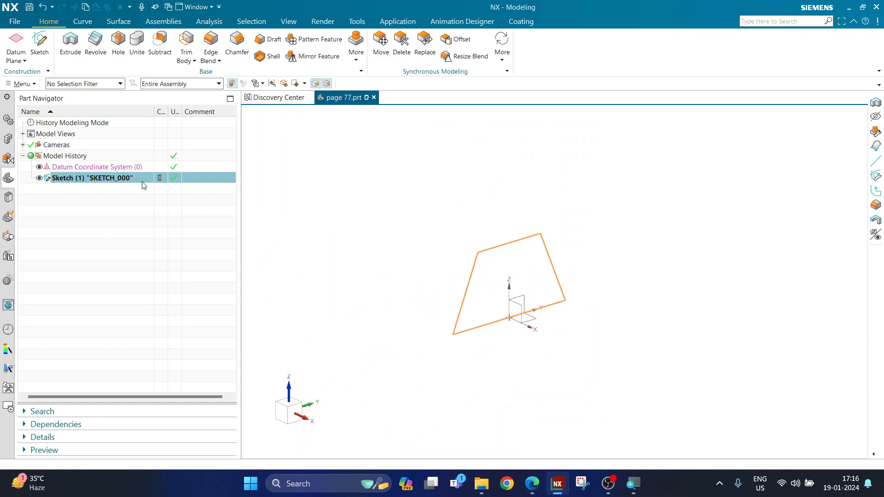
# Extrude the trapezoid sketch with start distance 0 and end distance 50 mm.
pyautogui.click(65, 43)
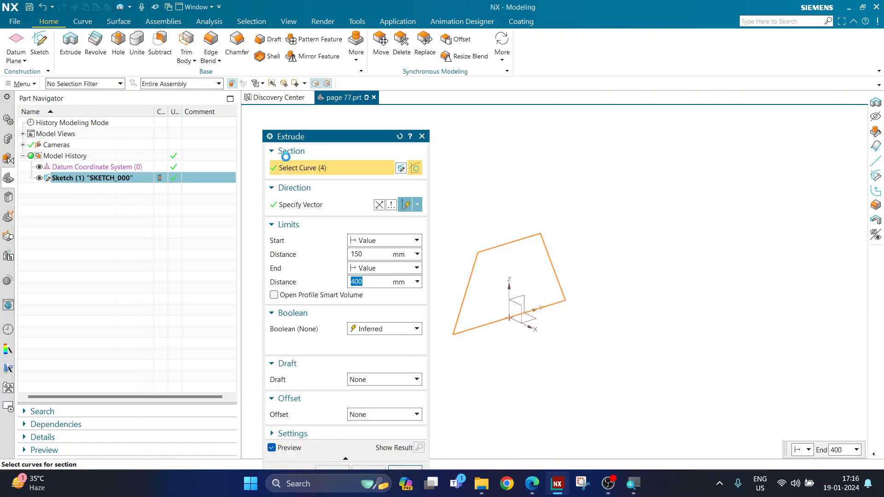
pyautogui.click(365, 253)
pyautogui.write('0')
pyautogui.press('Return')
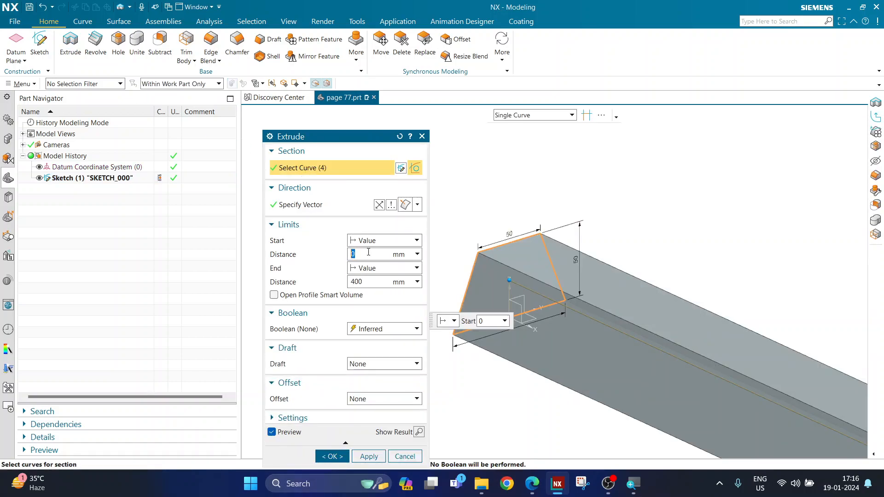
pyautogui.click(367, 282)
pyautogui.write('50')
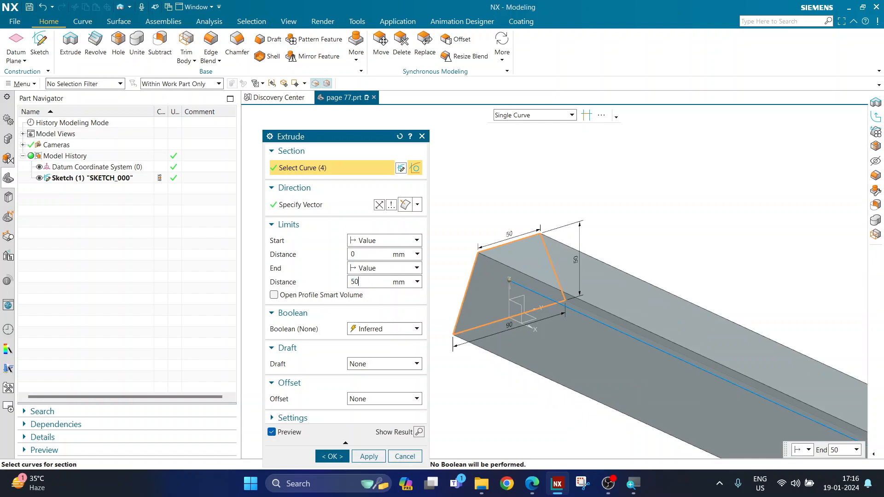
pyautogui.press('Return')
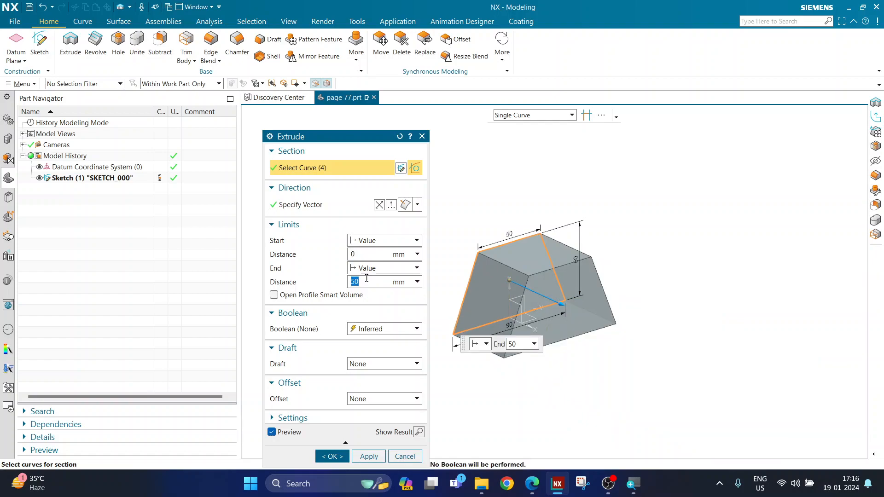
pyautogui.click(365, 253)
pyautogui.click(367, 283)
# Confirm the extrusion and rotate the view to inspect the solid trapezoidal block.
pyautogui.scroll(2, 467, 292)
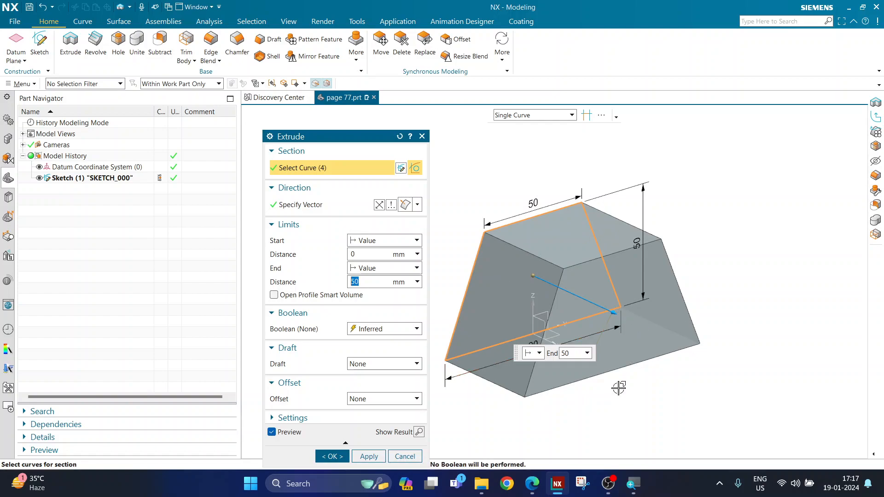
pyautogui.scroll(-1, 563, 366)
pyautogui.scroll(2, 556, 361)
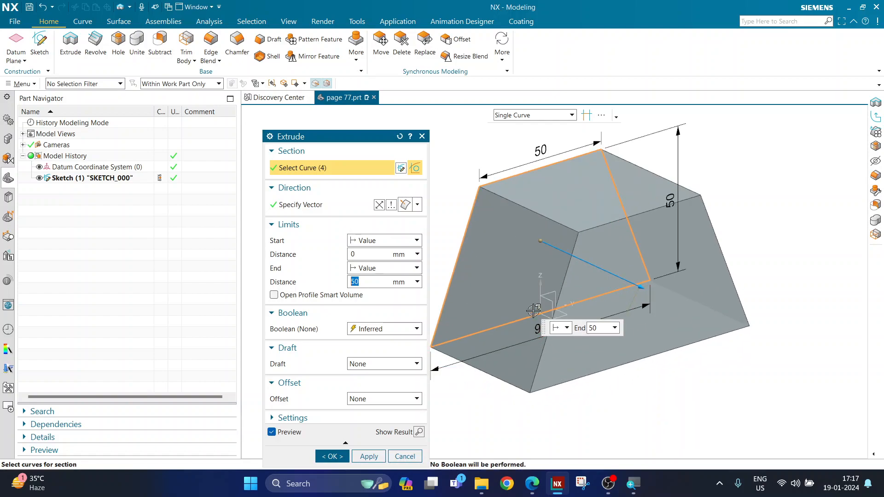
pyautogui.click(339, 457)
pyautogui.scroll(-1, 441, 365)
pyautogui.moveTo(441, 365); pyautogui.dragTo(438, 433, button='middle')
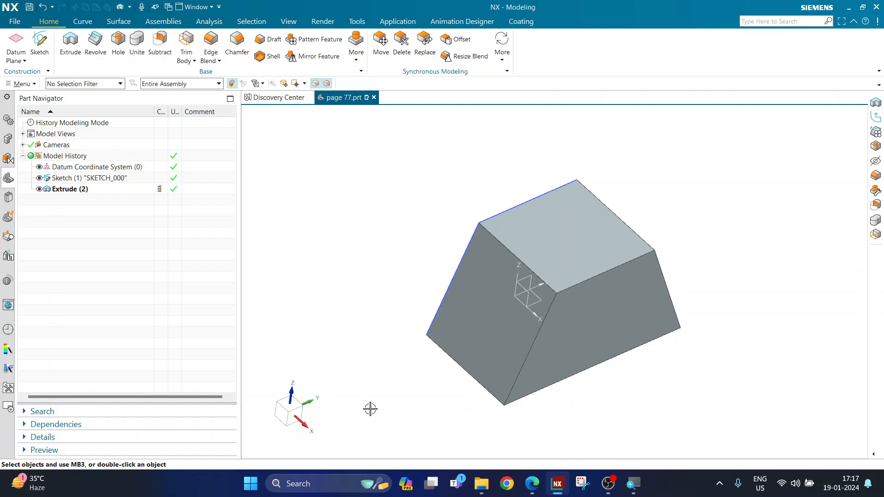
# Reset to the trimetric view and create a new sketch on the block's top face.
pyautogui.press('Home')
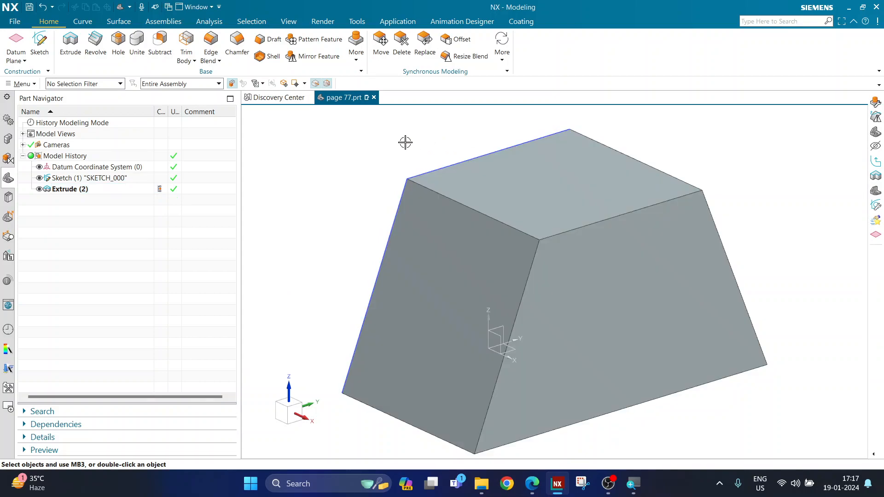
pyautogui.click(39, 52)
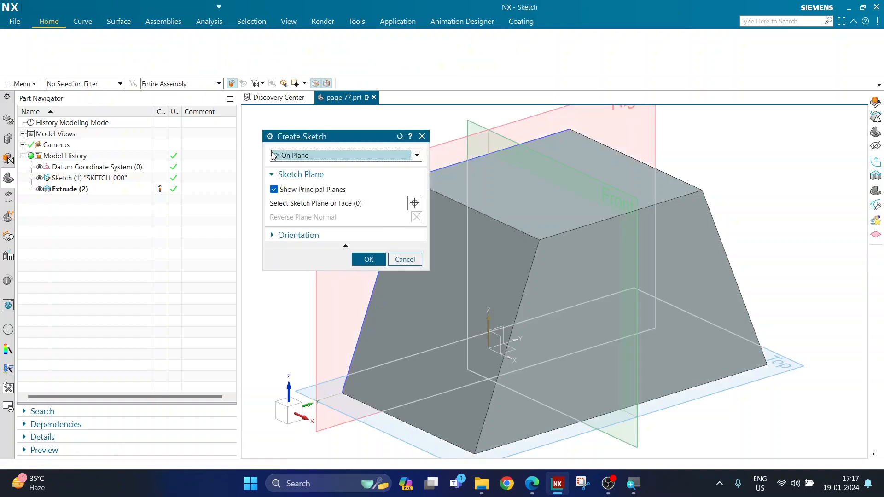
pyautogui.scroll(2, 630, 220)
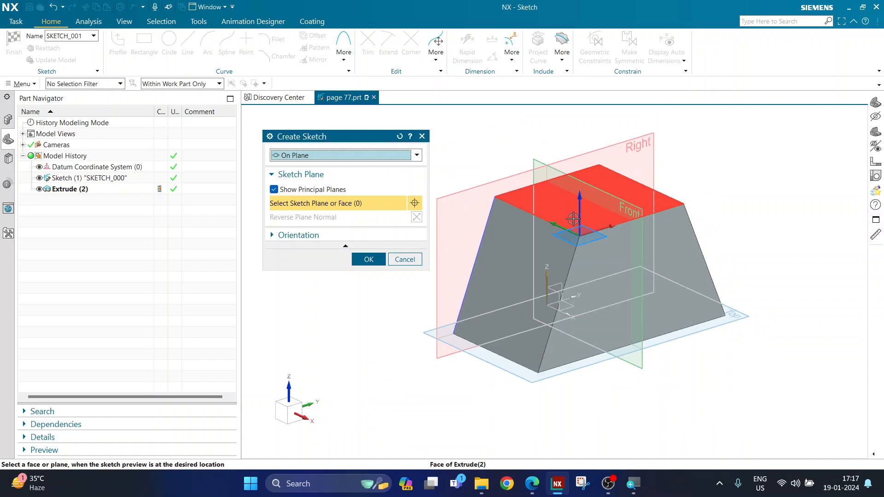
pyautogui.click(573, 214)
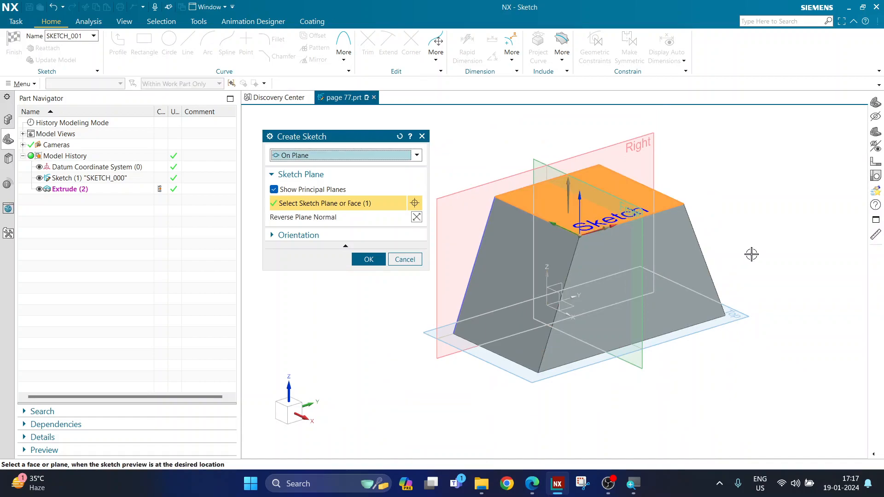
pyautogui.click(368, 260)
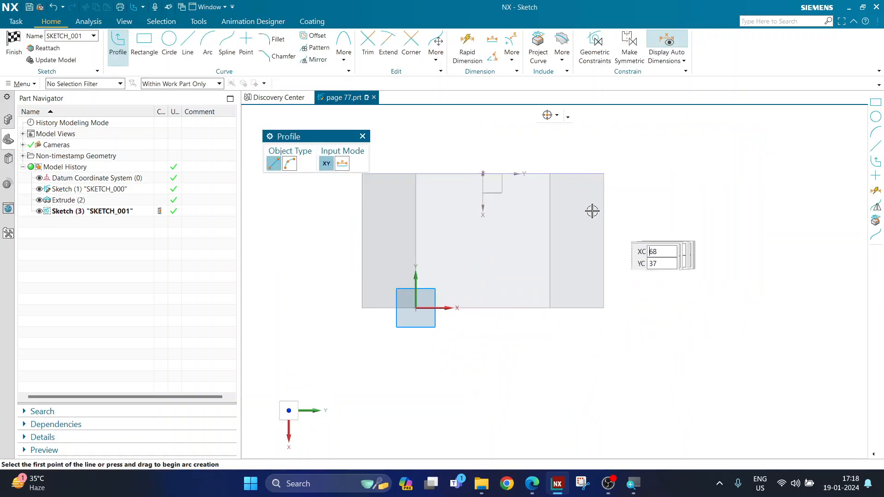
# Draw two full-width rectangles snapped to the face edges: a thin top strip and a wider lower one.
pyautogui.click(144, 48)
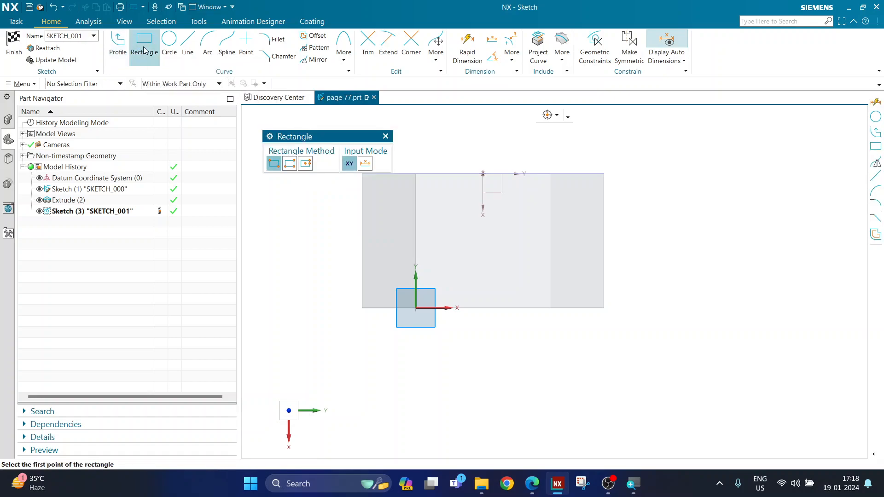
pyautogui.moveTo(291, 141); pyautogui.dragTo(281, 125)
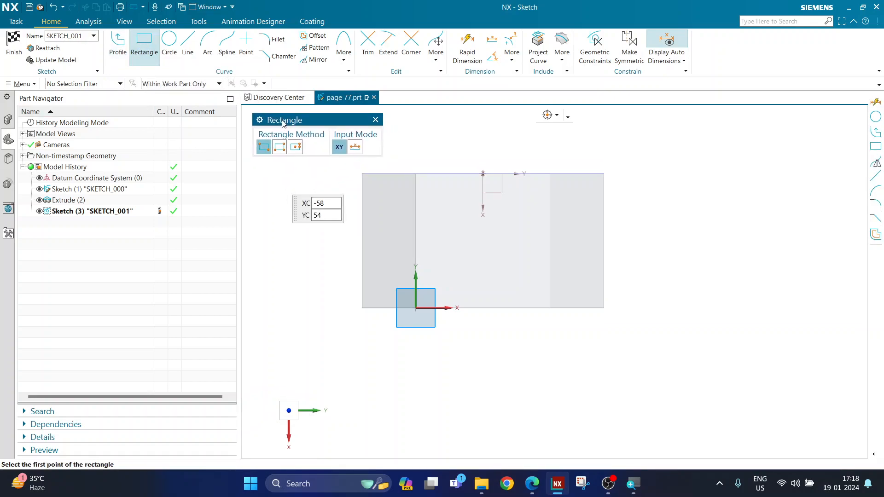
pyautogui.click(362, 175)
pyautogui.click(604, 200)
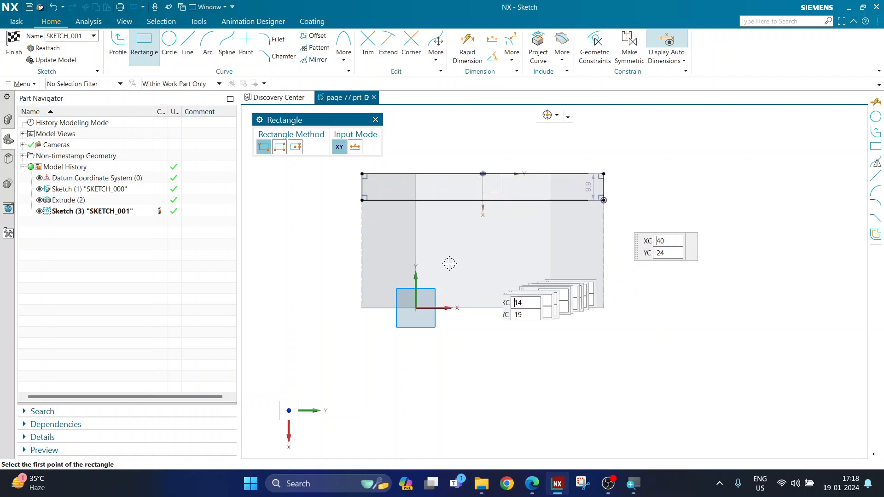
pyautogui.click(362, 229)
pyautogui.click(604, 309)
pyautogui.press('Escape')
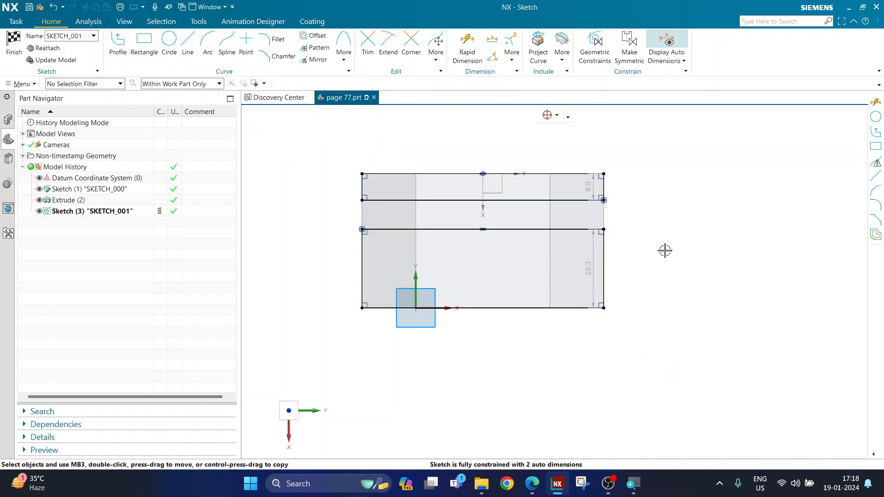
# Pick the thin strip's right edge for a rapid dimension, then circle the left 10 dimension in Edge.
pyautogui.scroll(1, 578, 166)
pyautogui.click(487, 60)
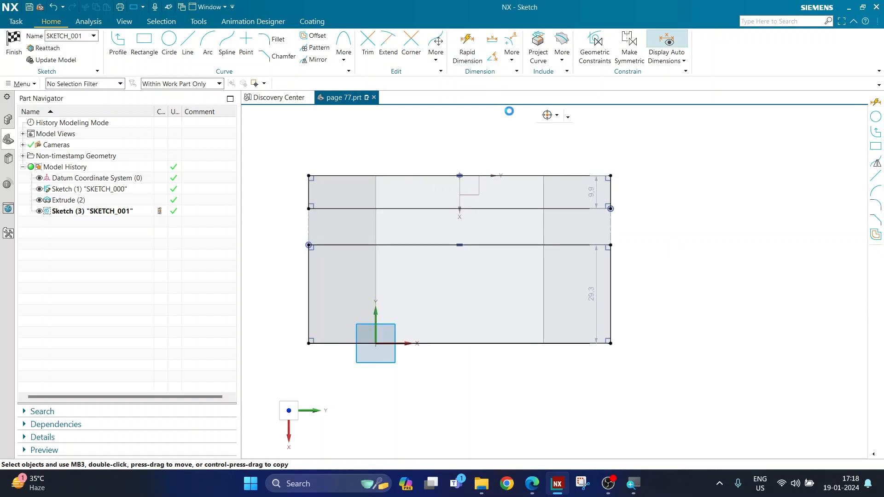
pyautogui.click(611, 185)
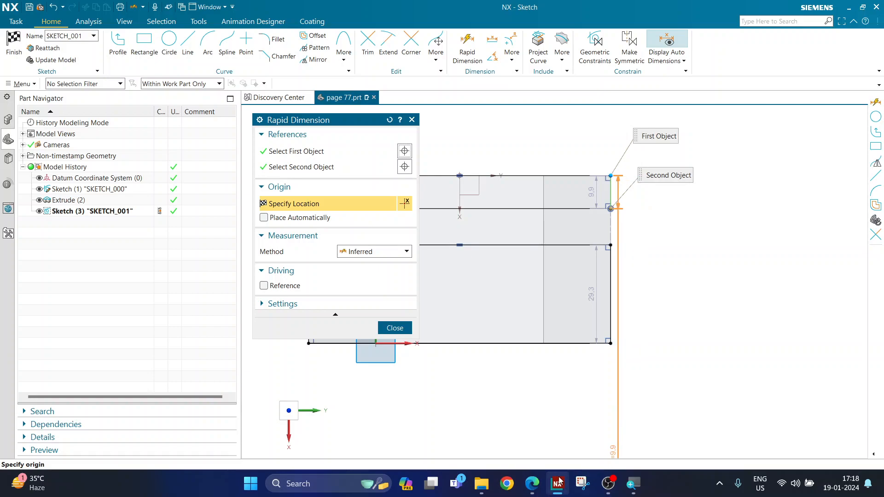
pyautogui.click(532, 483)
pyautogui.moveTo(273, 323)
pyautogui.mouseDown()
pyautogui.moveTo(327, 373)
pyautogui.moveTo(308, 328)
pyautogui.moveTo(291, 337)
pyautogui.mouseUp()
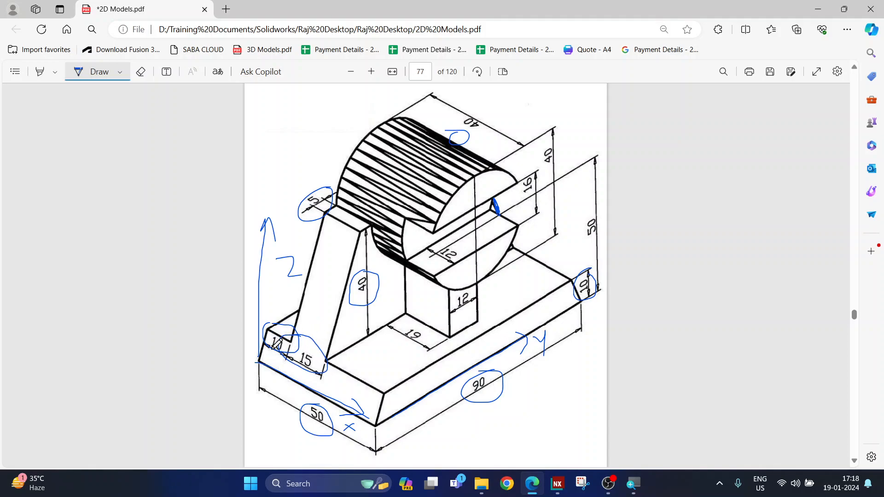
# Erase the earlier blue ink marks and freshly circle the 10 dimension on the drawing.
pyautogui.click(141, 73)
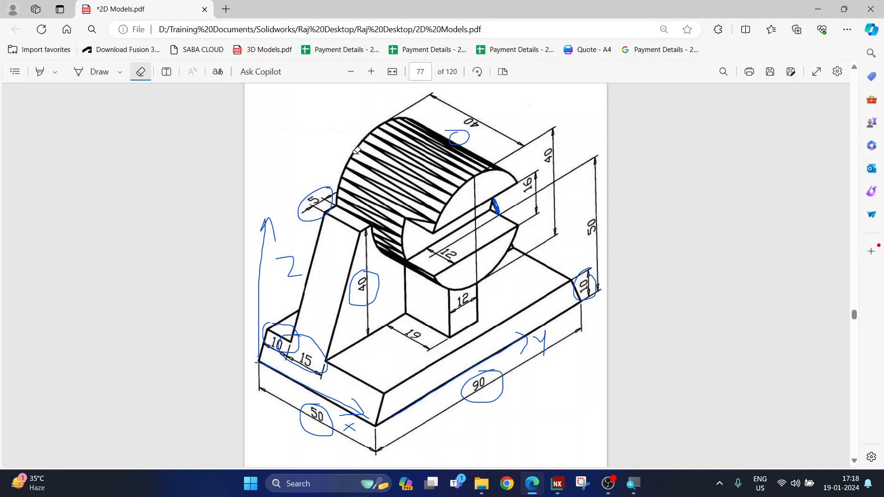
pyautogui.moveTo(458, 139)
pyautogui.mouseDown()
pyautogui.moveTo(488, 215)
pyautogui.moveTo(522, 241)
pyautogui.moveTo(565, 329)
pyautogui.moveTo(519, 356)
pyautogui.moveTo(346, 412)
pyautogui.moveTo(440, 378)
pyautogui.moveTo(295, 350)
pyautogui.moveTo(362, 330)
pyautogui.moveTo(370, 281)
pyautogui.moveTo(279, 250)
pyautogui.moveTo(319, 205)
pyautogui.mouseUp()
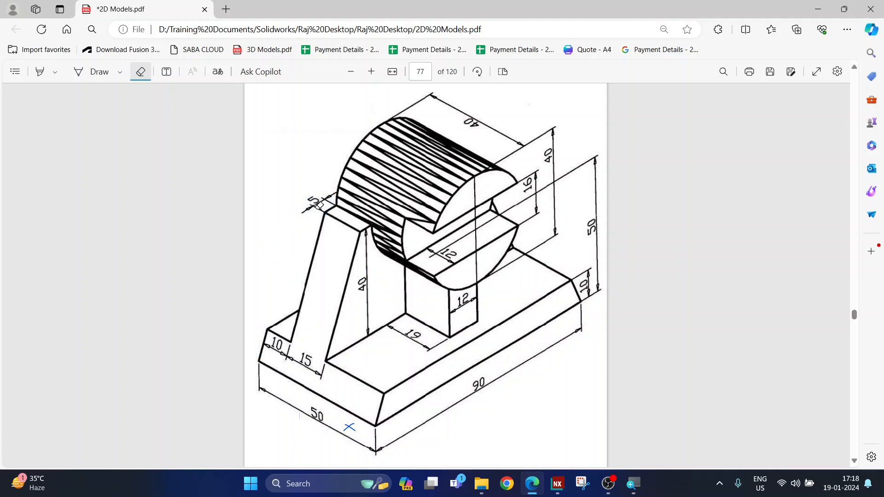
pyautogui.click(106, 73)
pyautogui.moveTo(280, 327)
pyautogui.mouseDown()
pyautogui.moveTo(294, 357)
pyautogui.moveTo(282, 327)
pyautogui.moveTo(327, 362)
pyautogui.moveTo(297, 336)
pyautogui.mouseUp()
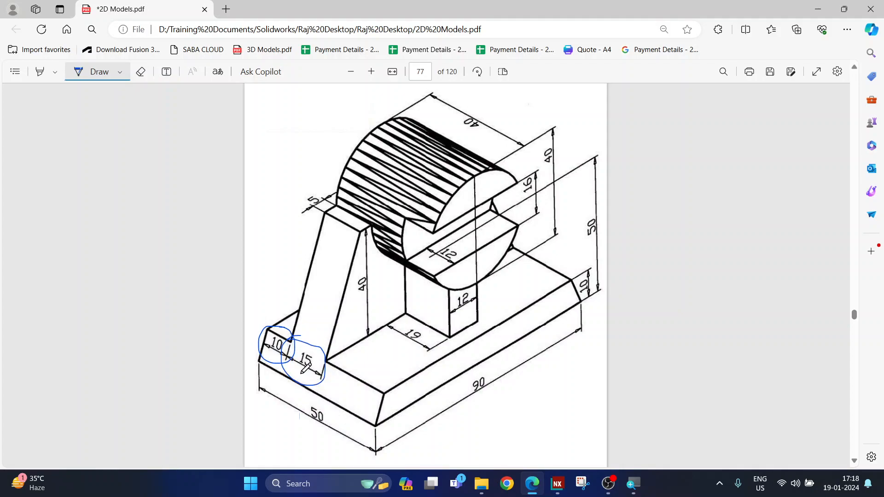
# Dimension the sketch lines 10 mm and 15 mm apart, then finish SKETCH_001.
pyautogui.click(558, 484)
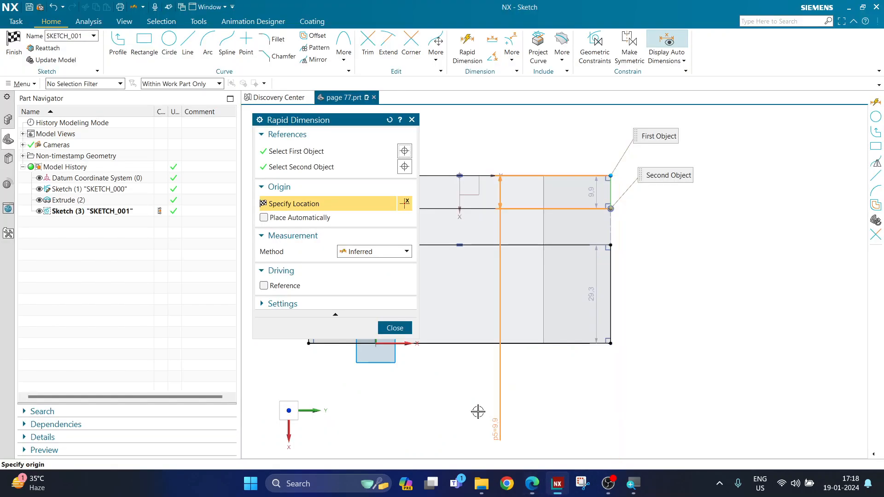
pyautogui.click(638, 199)
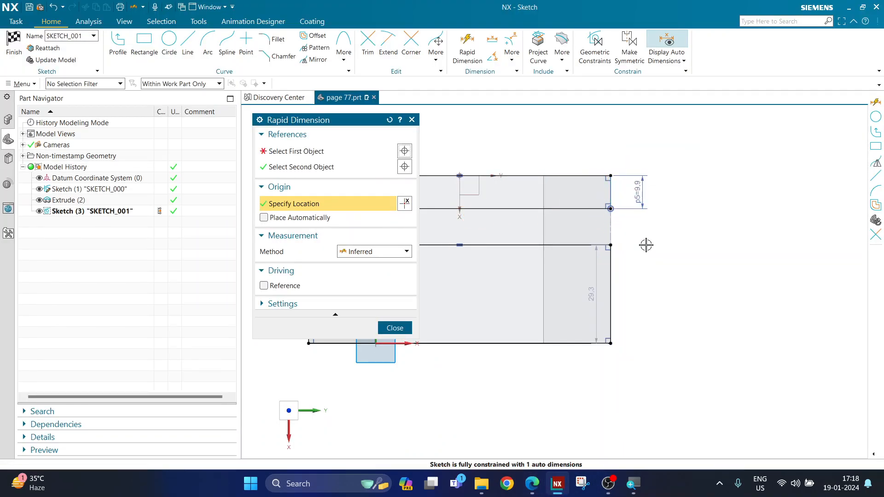
pyautogui.write('10')
pyautogui.press('Return')
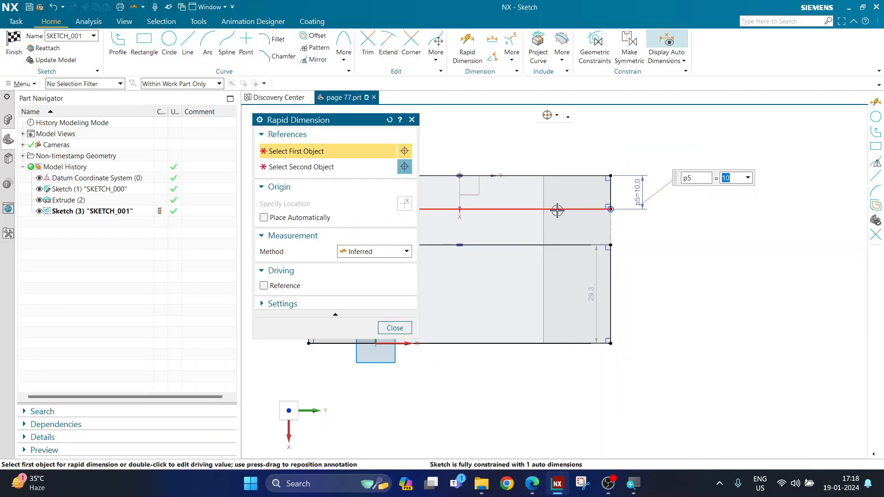
pyautogui.click(559, 208)
pyautogui.click(568, 244)
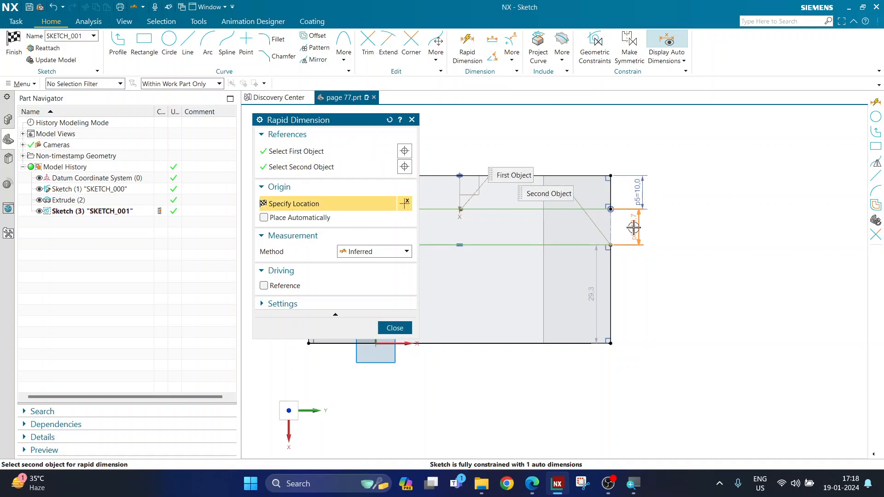
pyautogui.click(636, 226)
pyautogui.write('15')
pyautogui.press('Return')
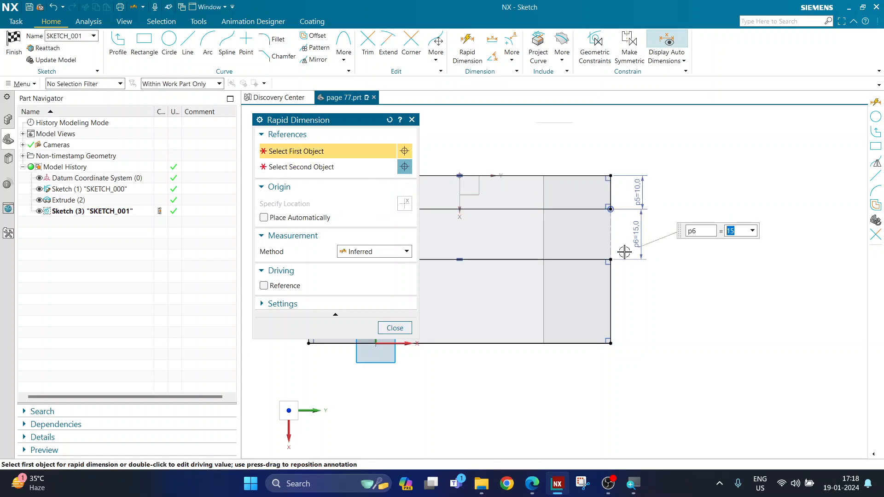
pyautogui.click(388, 331)
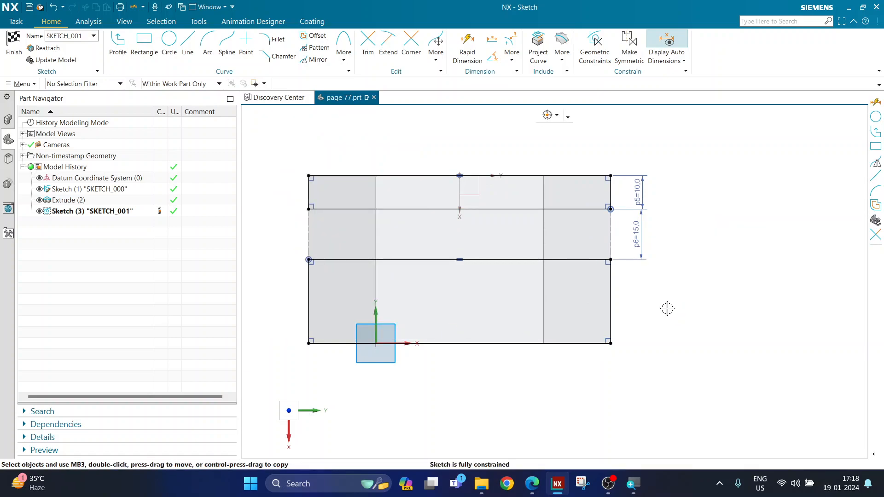
pyautogui.click(14, 43)
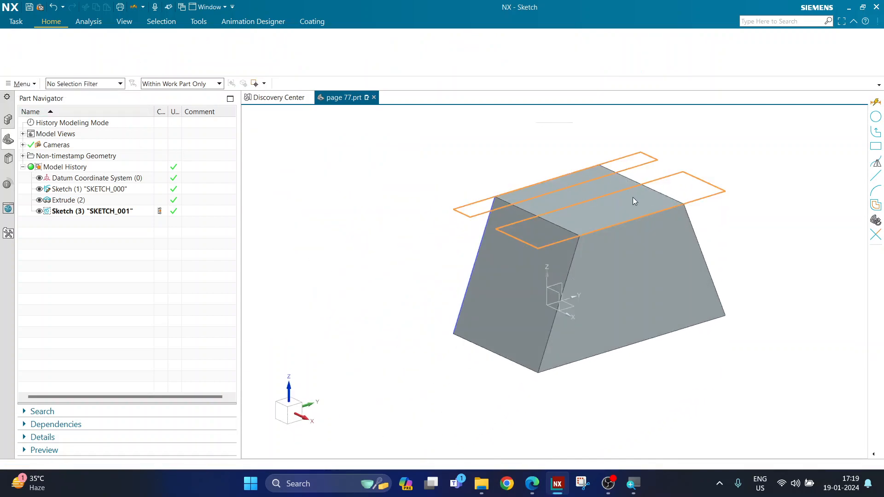
pyautogui.scroll(1, 632, 197)
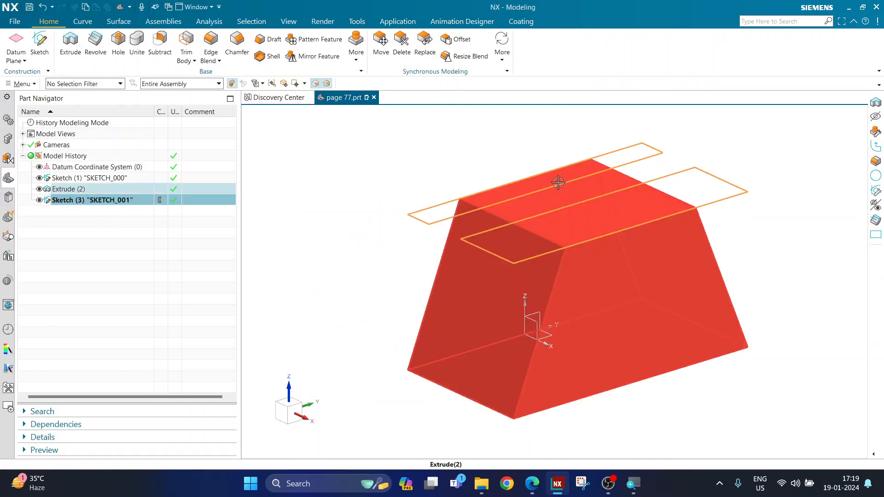
# Start extruding SKETCH_001 and reverse its direction to point down into the block.
pyautogui.click(72, 50)
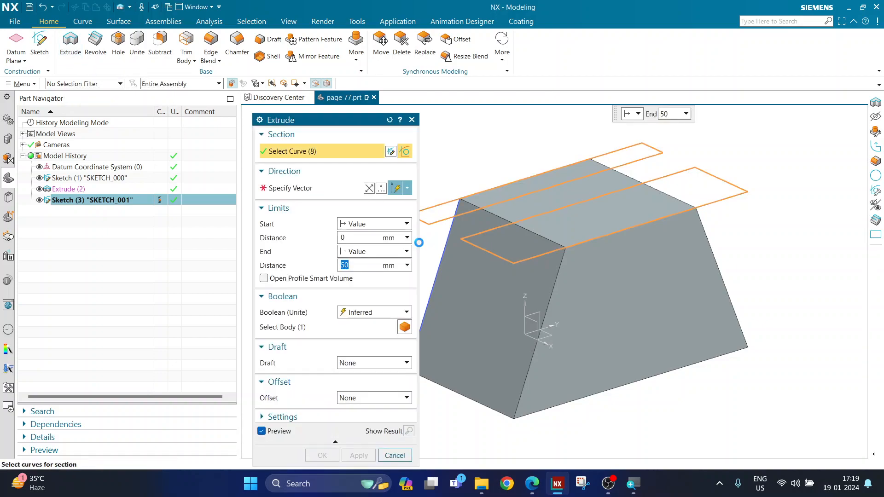
pyautogui.scroll(-4, 654, 294)
pyautogui.scroll(2, 677, 235)
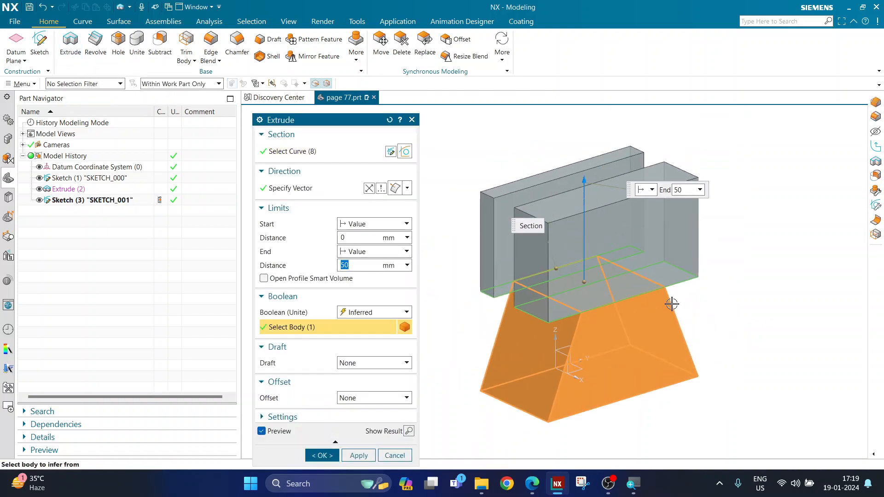
pyautogui.scroll(1, 672, 304)
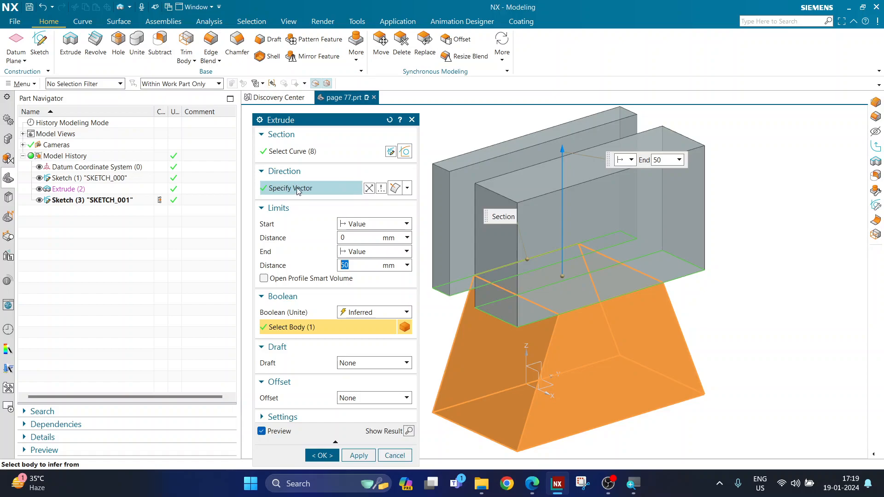
pyautogui.click(369, 189)
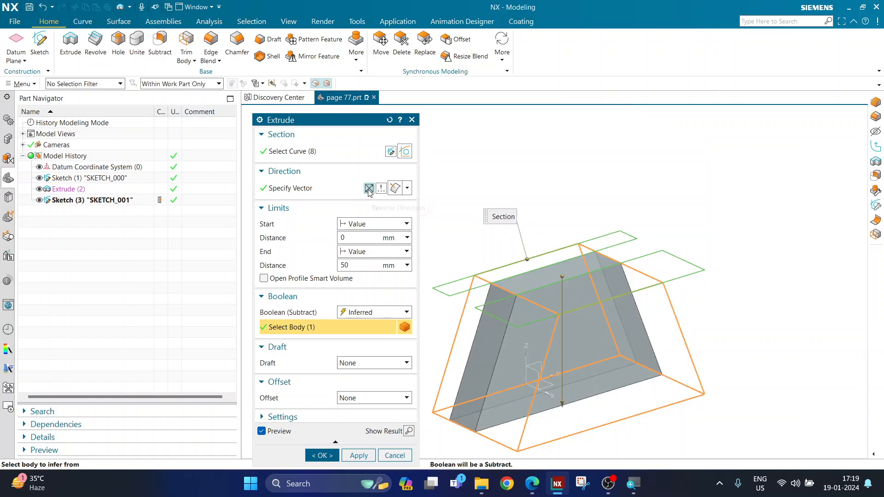
pyautogui.click(368, 189)
pyautogui.click(369, 188)
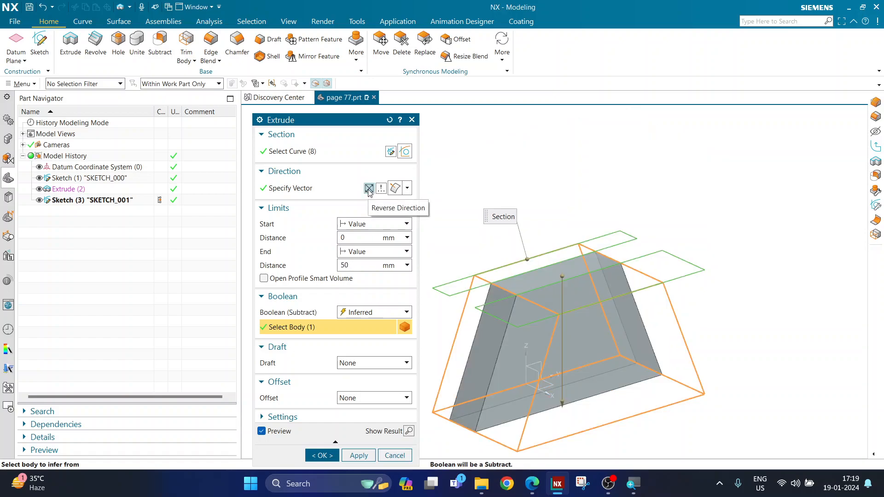
pyautogui.click(369, 189)
pyautogui.click(369, 189)
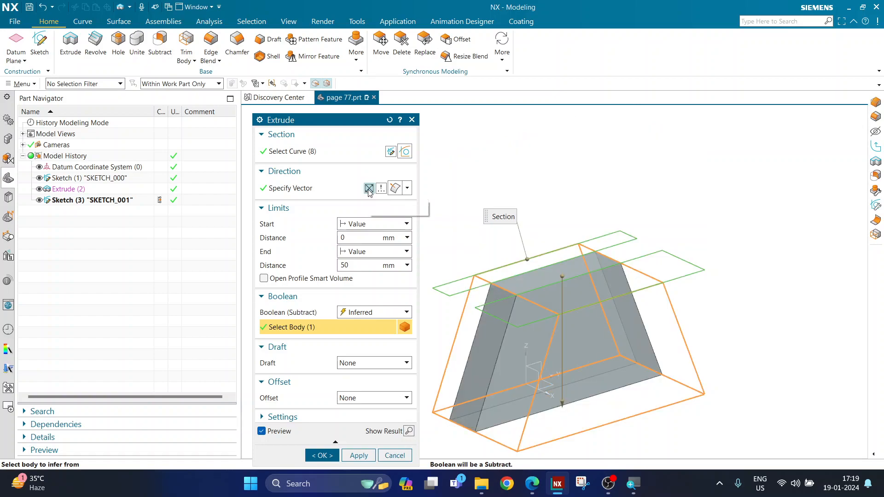
pyautogui.click(369, 189)
pyautogui.click(369, 189)
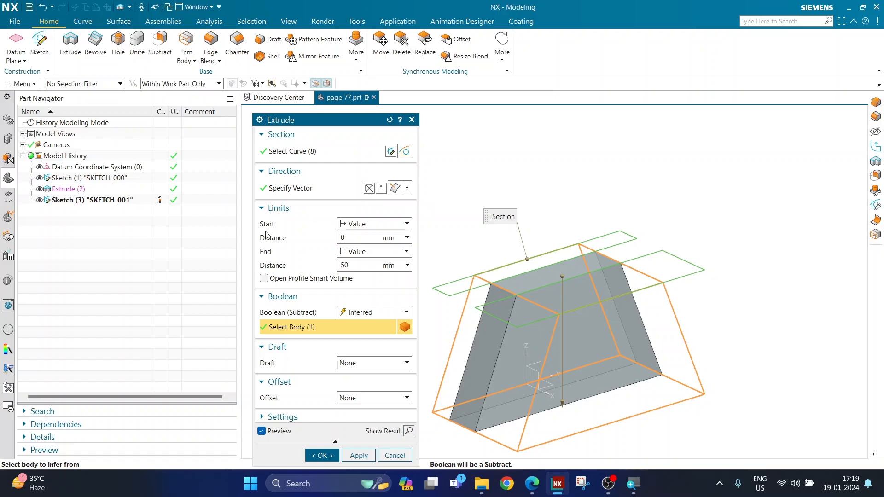
# Set the cut's end distance to 40 mm, keeping start at 0.
pyautogui.click(348, 237)
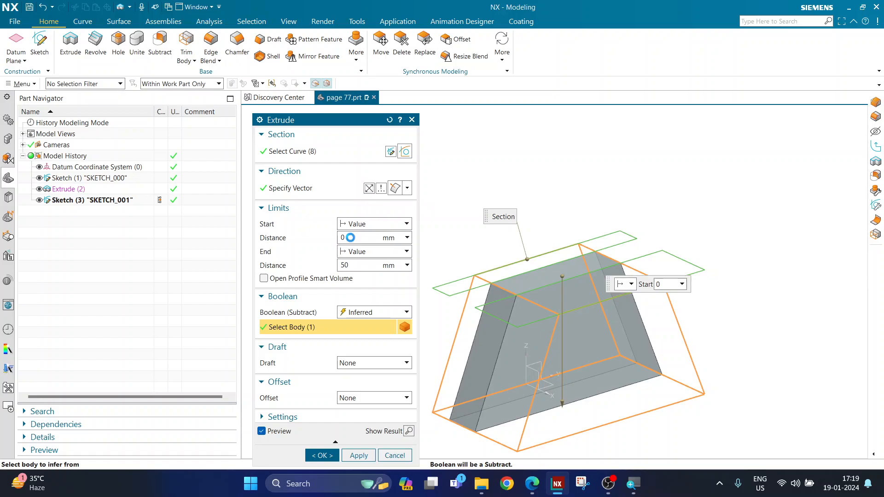
pyautogui.click(364, 270)
pyautogui.write('40')
pyautogui.press('Return')
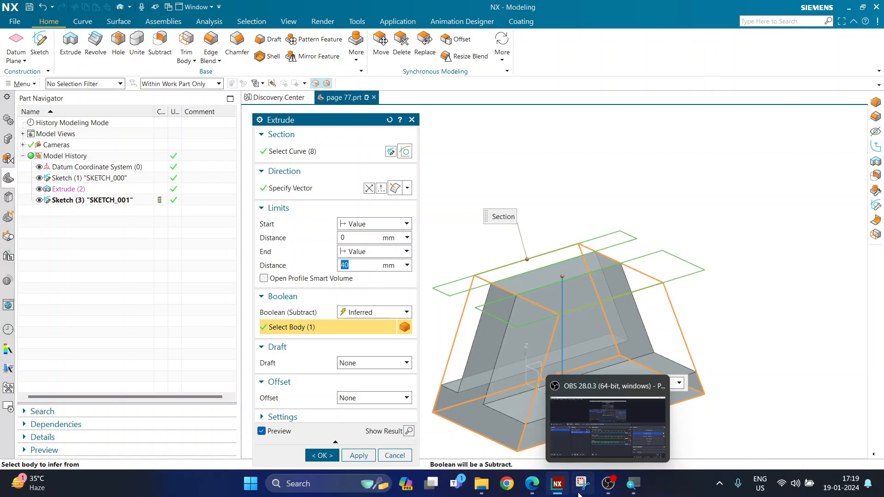
# Circle the 40 dimension on the PDF drawing to verify it, then return to NX.
pyautogui.click(532, 484)
pyautogui.moveTo(366, 269)
pyautogui.mouseDown()
pyautogui.moveTo(352, 307)
pyautogui.moveTo(380, 278)
pyautogui.moveTo(365, 268)
pyautogui.mouseUp()
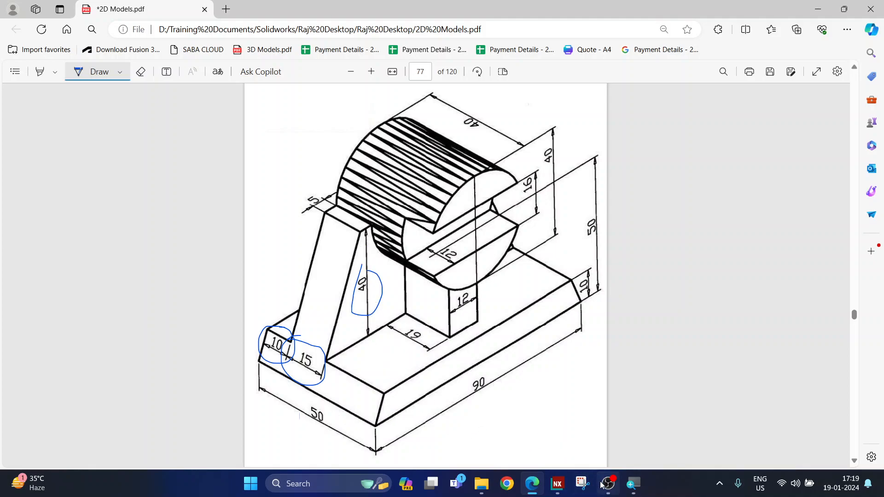
pyautogui.click(557, 483)
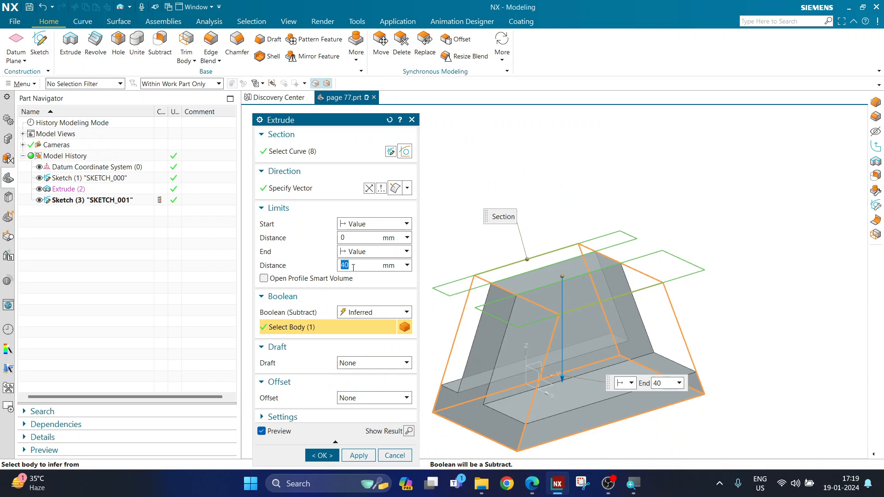
# Keep the Boolean as Inferred, apply the 40 mm cut, and orbit to view the upright support.
pyautogui.click(373, 312)
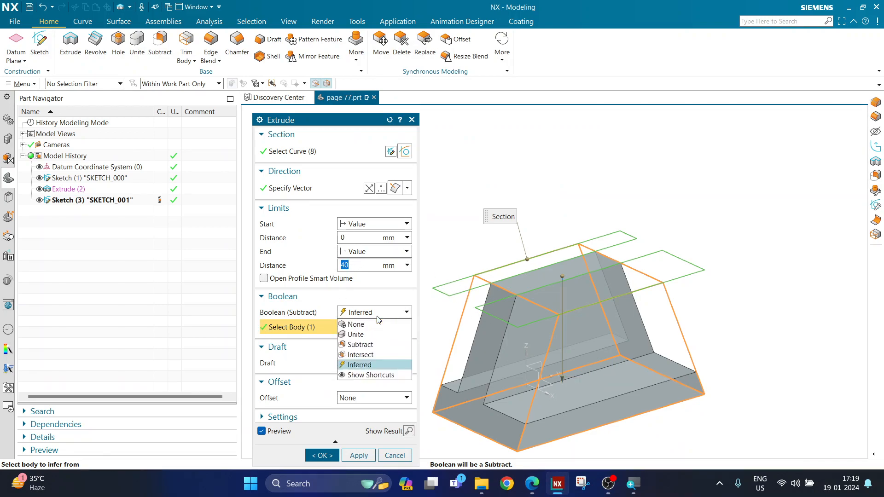
pyautogui.click(325, 310)
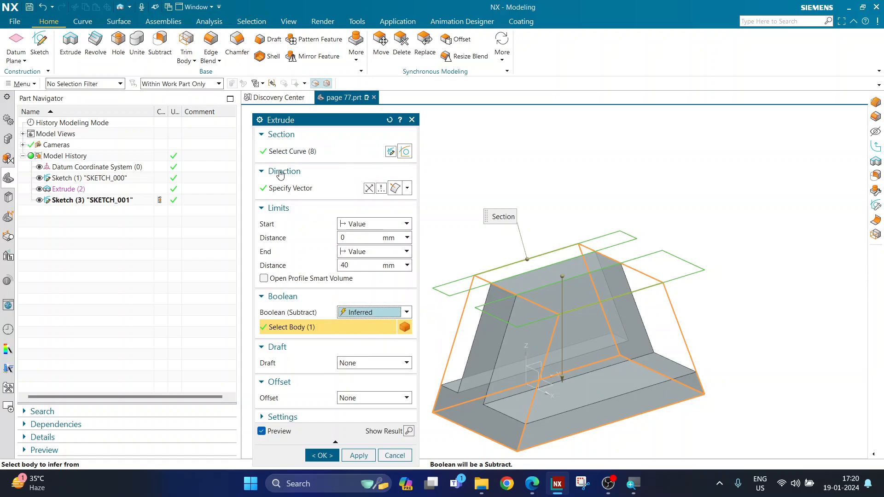
pyautogui.click(296, 190)
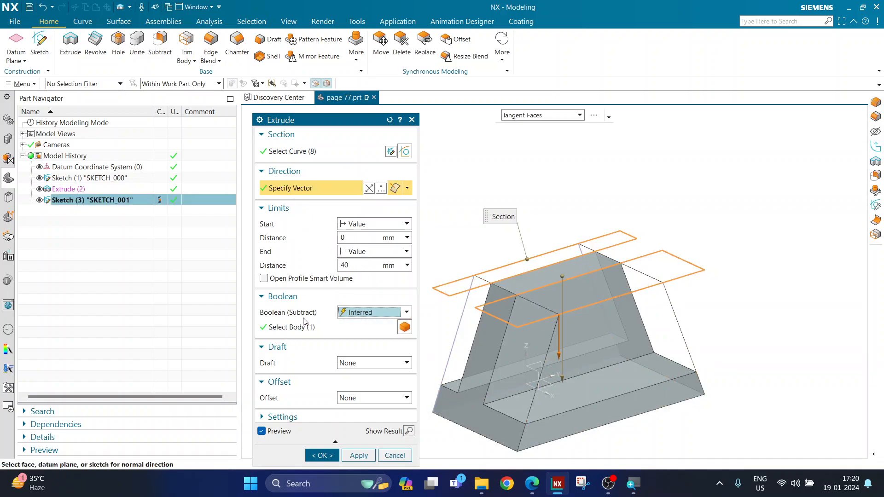
pyautogui.click(322, 455)
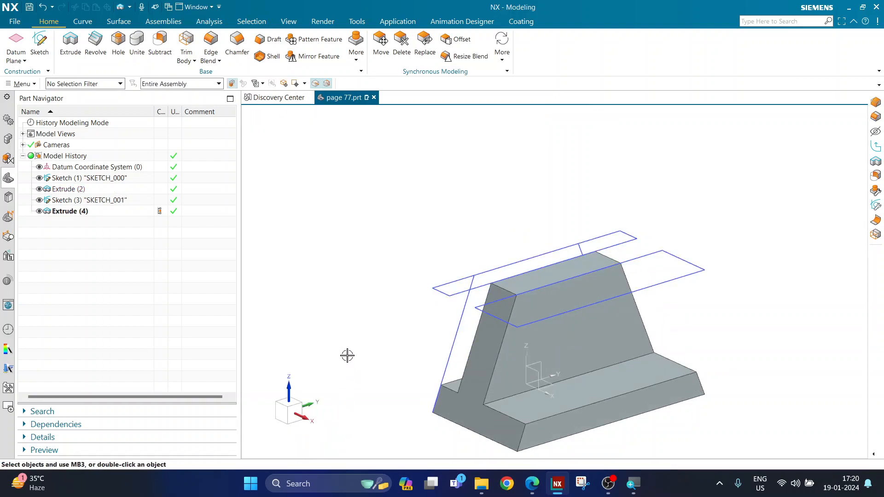
pyautogui.scroll(-1, 378, 340)
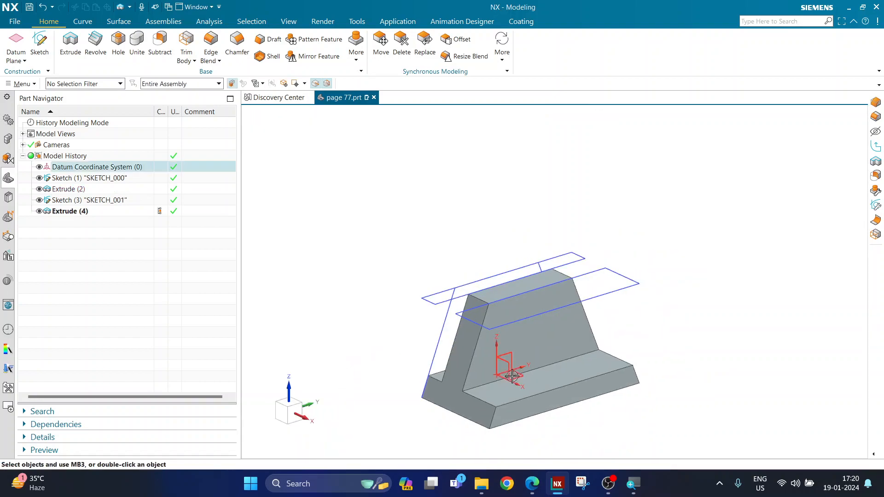
pyautogui.scroll(1, 511, 378)
pyautogui.moveTo(344, 315)
pyautogui.mouseDown(button='middle')
pyautogui.moveTo(385, 317)
pyautogui.moveTo(352, 317)
pyautogui.mouseUp(button='middle')
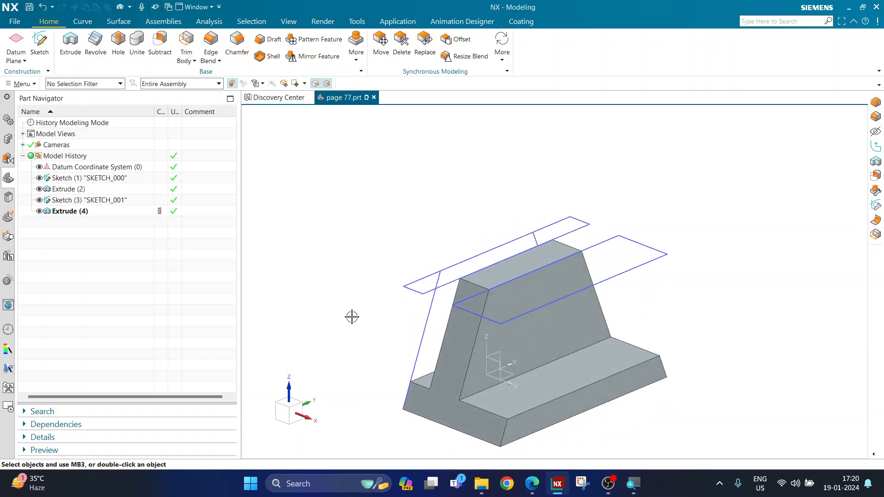
# Circle the cylinder's end on the drawing, then erase the ink loops including the 10 and 15 circles.
pyautogui.click(528, 487)
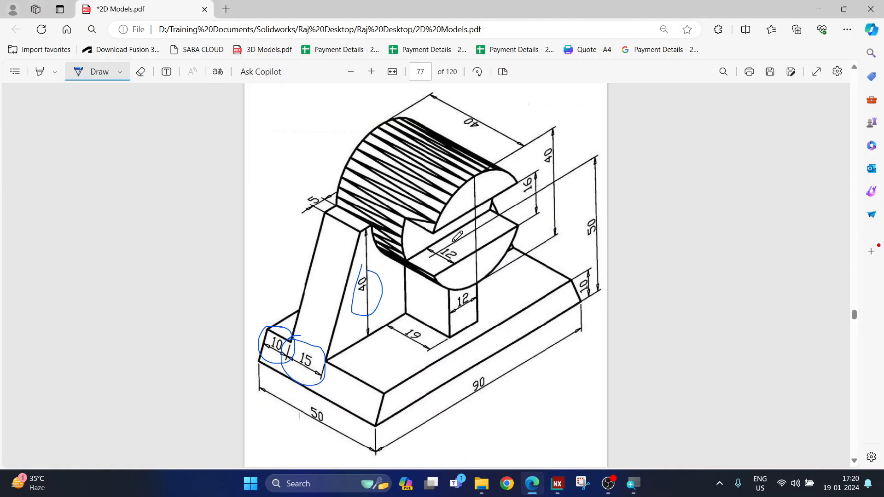
pyautogui.moveTo(472, 175)
pyautogui.mouseDown()
pyautogui.moveTo(437, 249)
pyautogui.moveTo(467, 279)
pyautogui.moveTo(512, 223)
pyautogui.moveTo(506, 180)
pyautogui.moveTo(476, 178)
pyautogui.mouseUp()
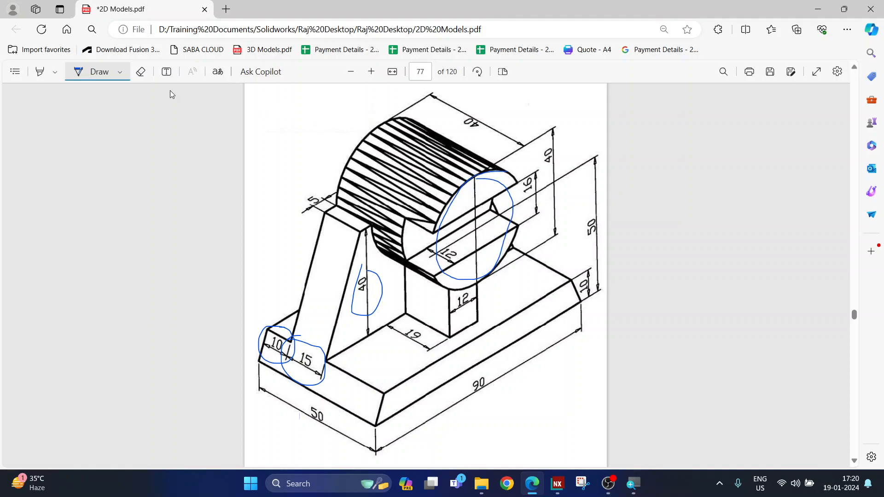
pyautogui.click(141, 72)
pyautogui.click(504, 171)
pyautogui.click(380, 292)
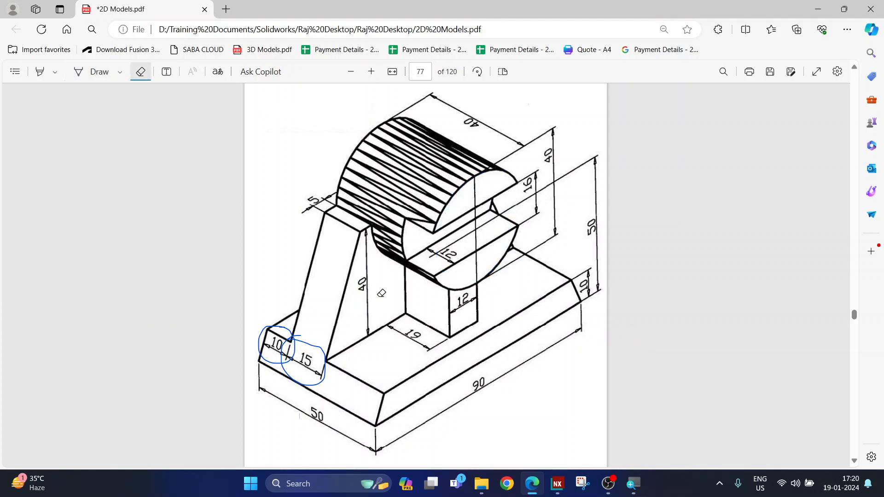
pyautogui.moveTo(271, 338); pyautogui.dragTo(331, 372)
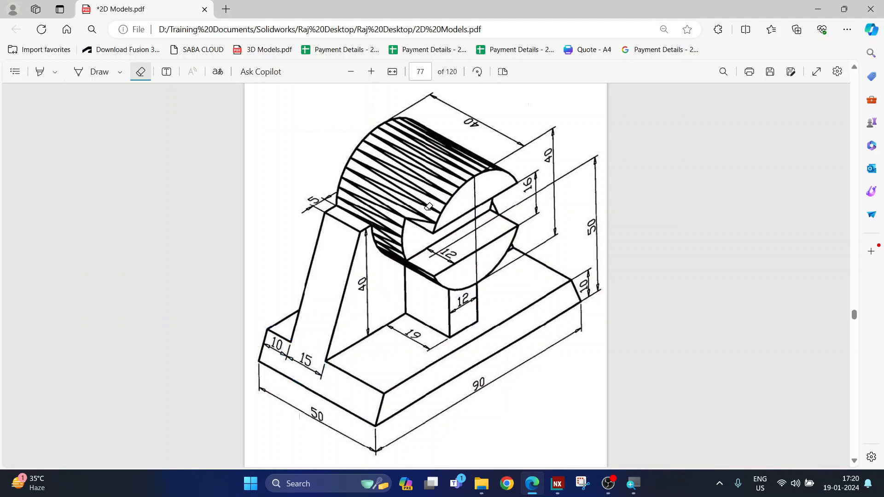
pyautogui.click(84, 74)
# Circle the 40 length dimension, erase a stray guide line, and return to NX.
pyautogui.click(557, 485)
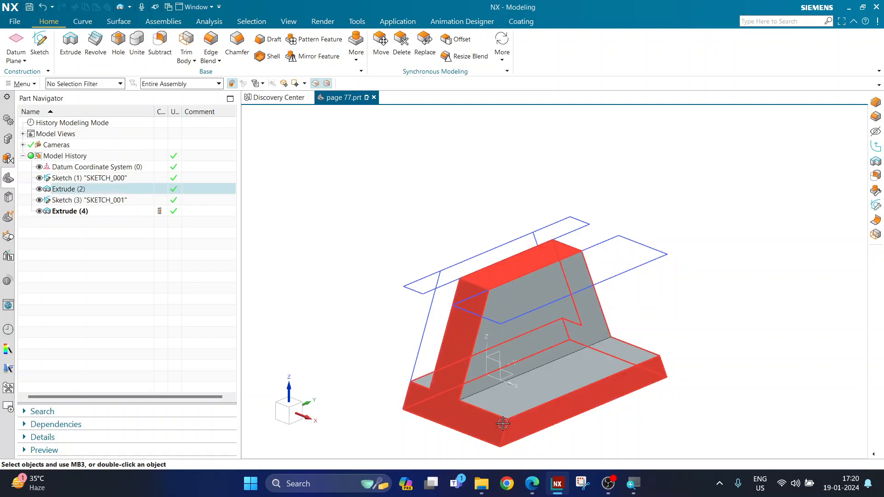
pyautogui.click(534, 484)
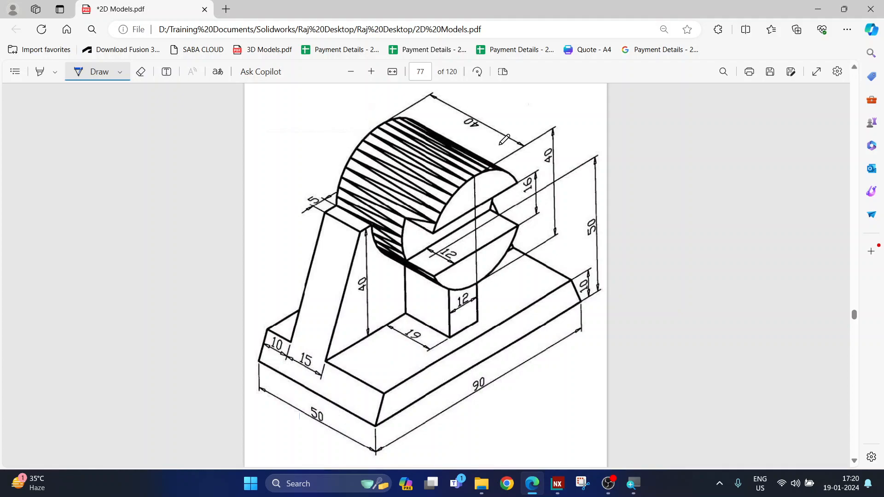
pyautogui.moveTo(481, 109)
pyautogui.mouseDown()
pyautogui.moveTo(497, 124)
pyautogui.moveTo(481, 111)
pyautogui.mouseUp()
pyautogui.moveTo(305, 211); pyautogui.dragTo(455, 115)
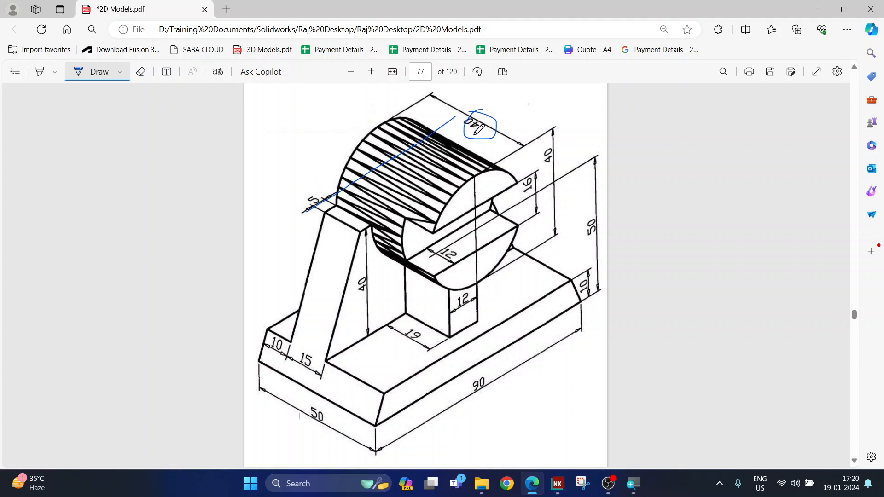
pyautogui.click(141, 72)
pyautogui.click(352, 181)
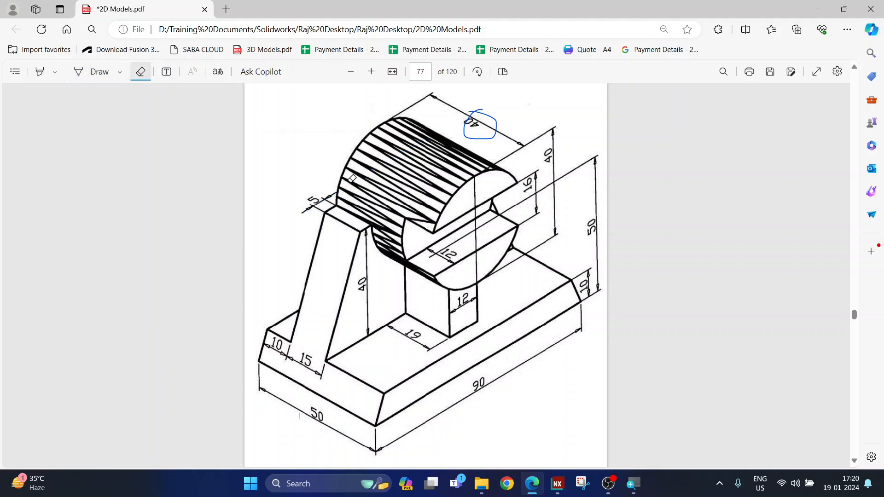
pyautogui.click(558, 484)
# Rotate and zoom the model toward a front view, then launch Sketch for SKETCH_002.
pyautogui.moveTo(370, 347); pyautogui.dragTo(518, 471, button='middle')
pyautogui.scroll(-3, 480, 277)
pyautogui.scroll(5, 505, 327)
pyautogui.scroll(-2, 506, 342)
pyautogui.scroll(1, 454, 322)
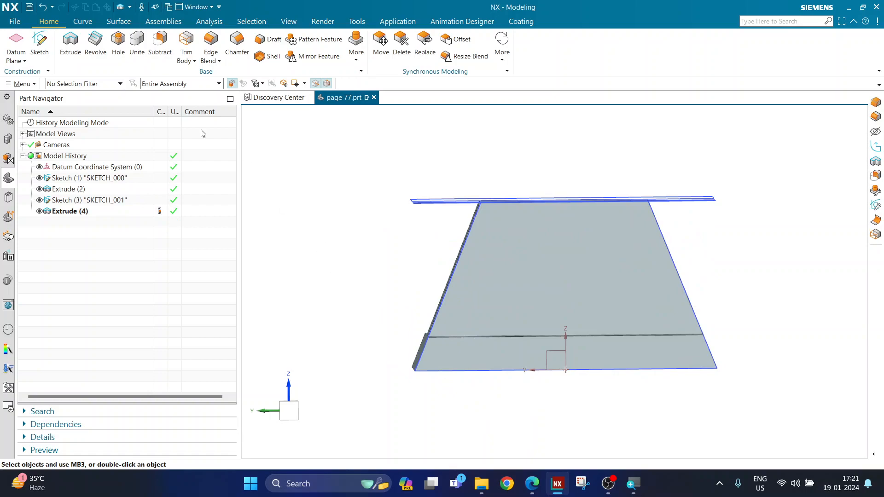
pyautogui.click(39, 42)
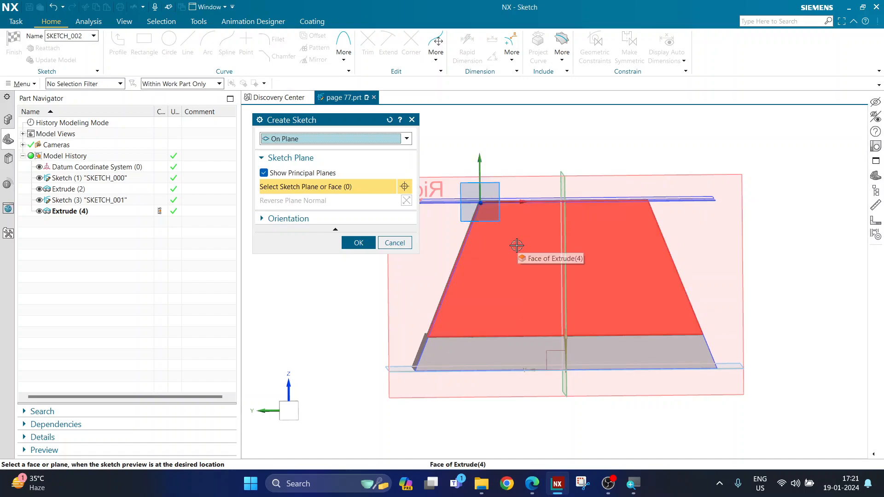
# Place SKETCH_002 on the support's trapezoidal front face of Extrude (4) and enter the sketch.
pyautogui.scroll(-3, 518, 261)
pyautogui.moveTo(499, 379); pyautogui.dragTo(518, 389, button='middle')
pyautogui.scroll(2, 690, 387)
pyautogui.scroll(2, 546, 259)
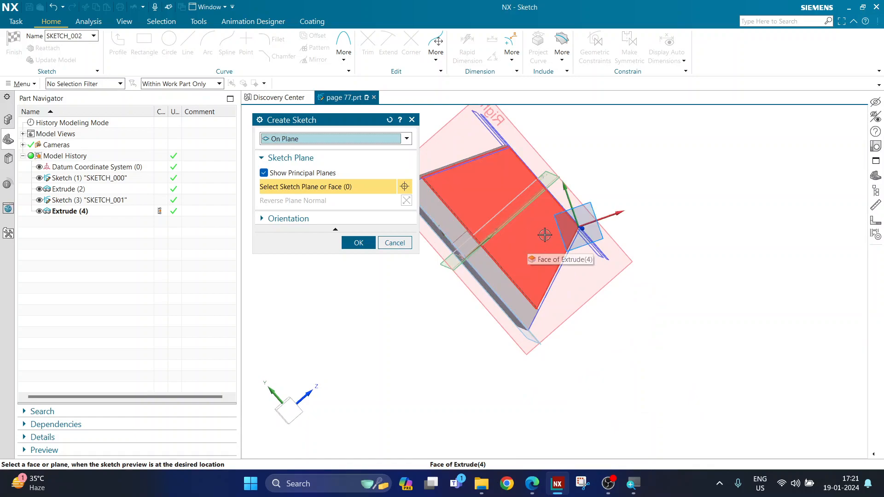
pyautogui.scroll(-4, 595, 235)
pyautogui.moveTo(594, 235)
pyautogui.mouseDown(button='middle')
pyautogui.moveTo(574, 345)
pyautogui.moveTo(586, 377)
pyautogui.moveTo(541, 357)
pyautogui.moveTo(548, 356)
pyautogui.mouseUp(button='middle')
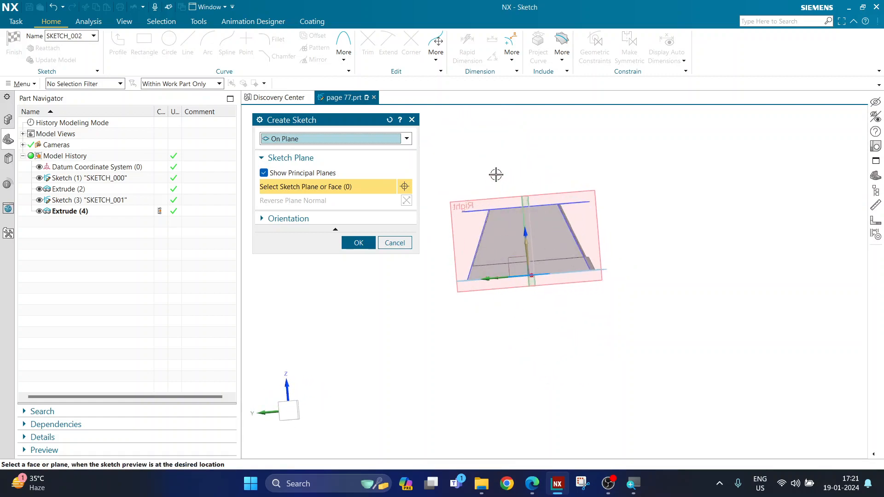
pyautogui.scroll(3, 516, 274)
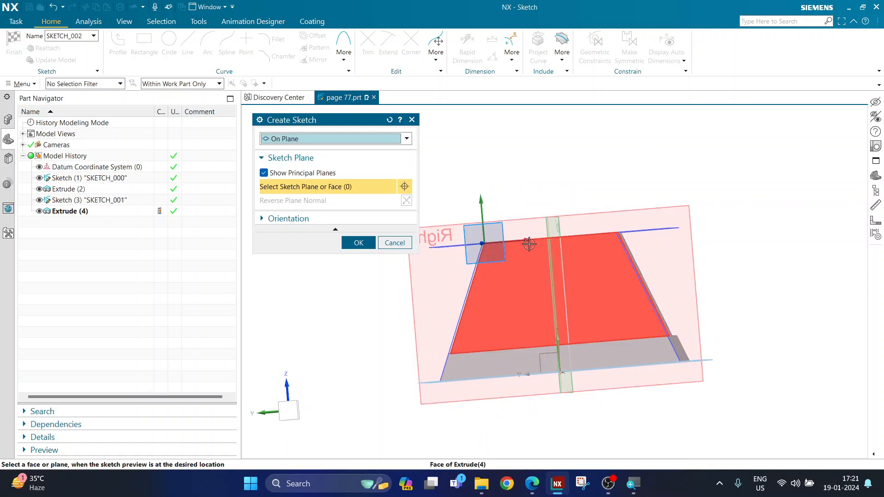
pyautogui.click(514, 288)
pyautogui.moveTo(431, 312)
pyautogui.mouseDown(button='middle')
pyautogui.moveTo(402, 342)
pyautogui.moveTo(410, 332)
pyautogui.moveTo(374, 303)
pyautogui.mouseUp(button='middle')
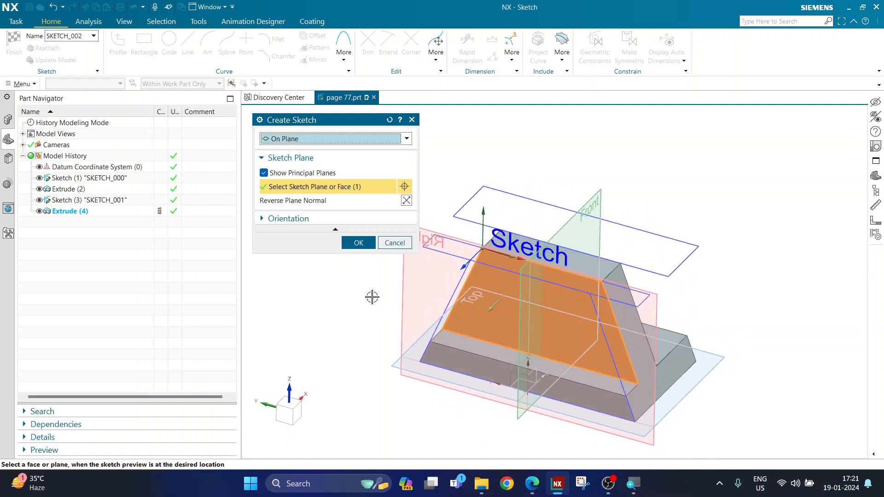
pyautogui.click(350, 243)
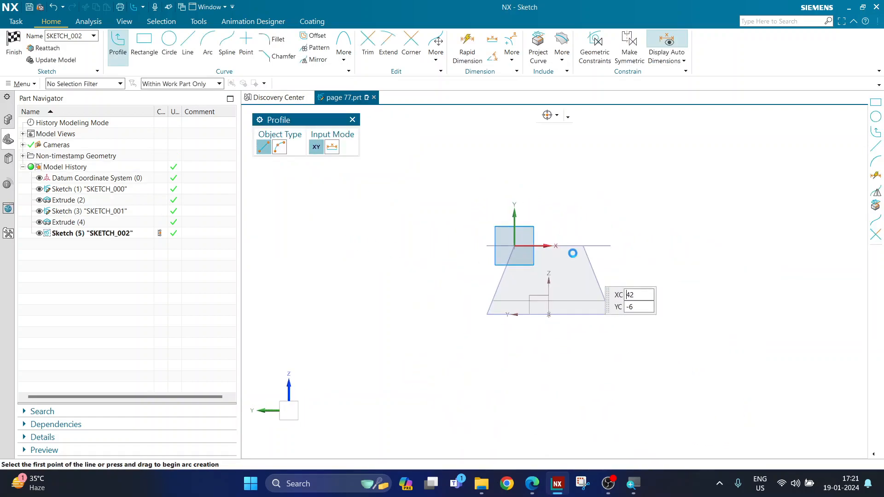
# Draw a Ø40 circle centred on the midpoint of the support's top edge.
pyautogui.click(174, 63)
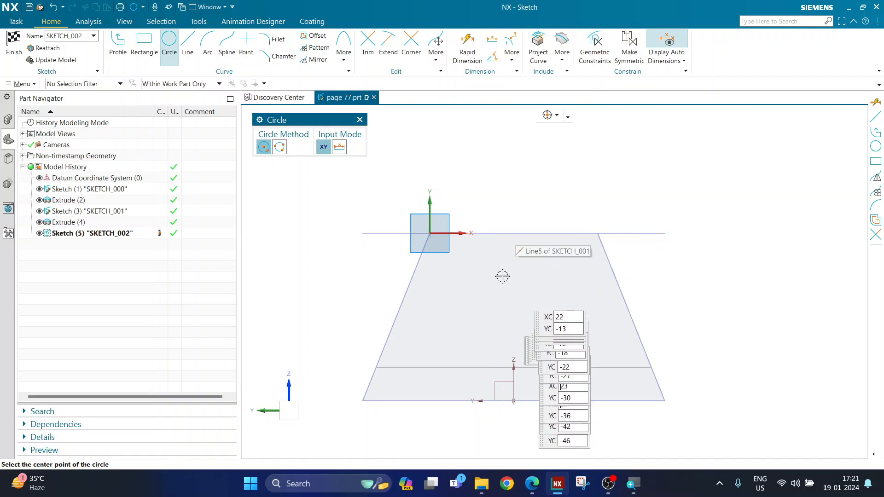
pyautogui.click(511, 233)
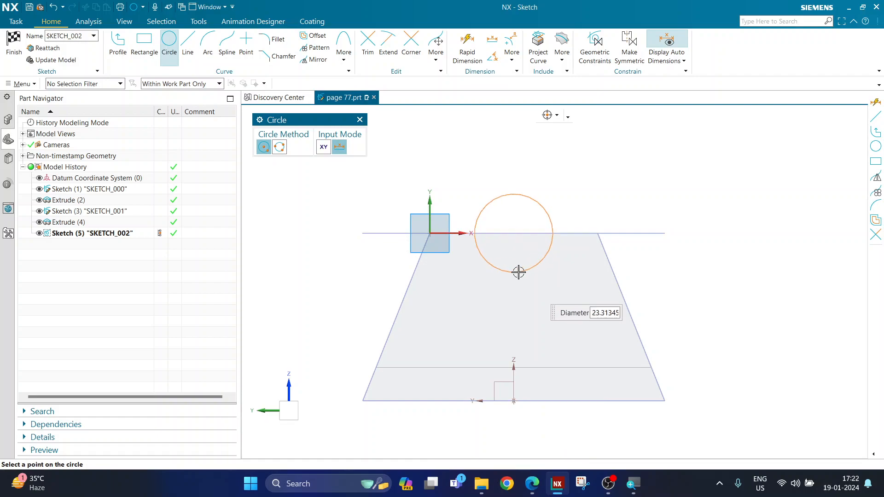
pyautogui.write('40')
pyautogui.press('Return')
pyautogui.press('Escape')
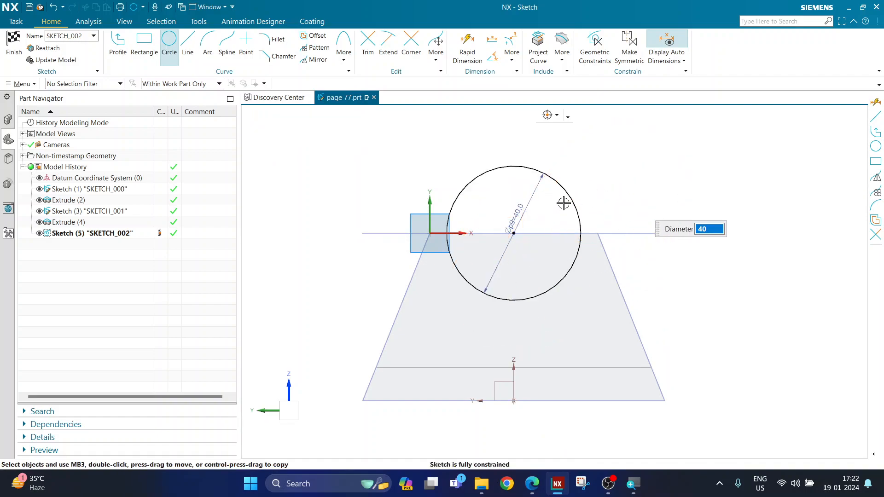
# Move the Ø40 dimension outside the circle and finish the sketch.
pyautogui.moveTo(524, 207); pyautogui.dragTo(573, 151)
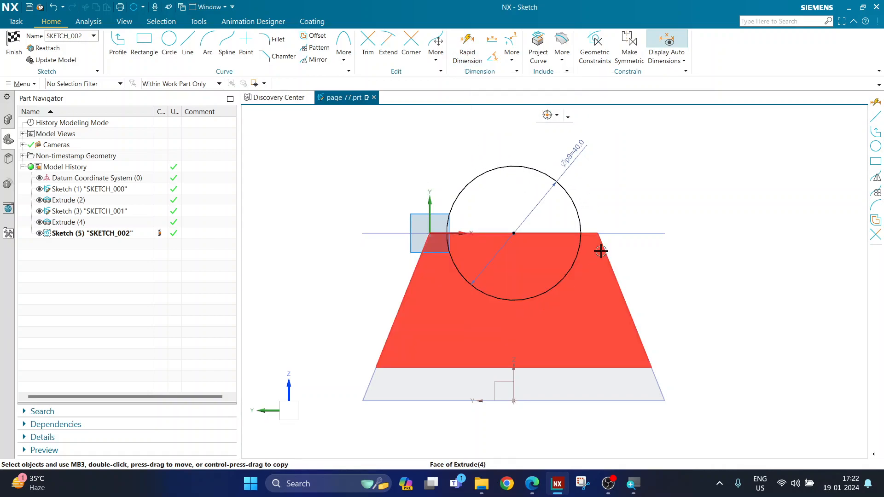
pyautogui.moveTo(582, 158); pyautogui.dragTo(586, 164)
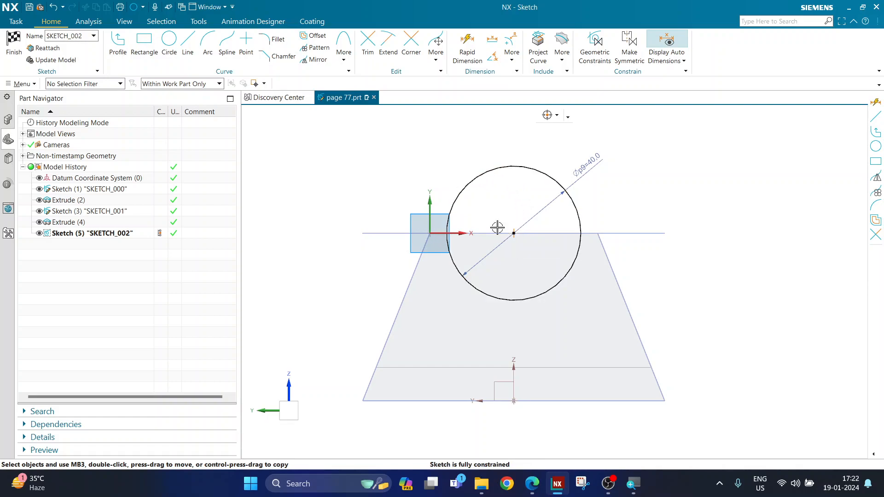
pyautogui.click(13, 44)
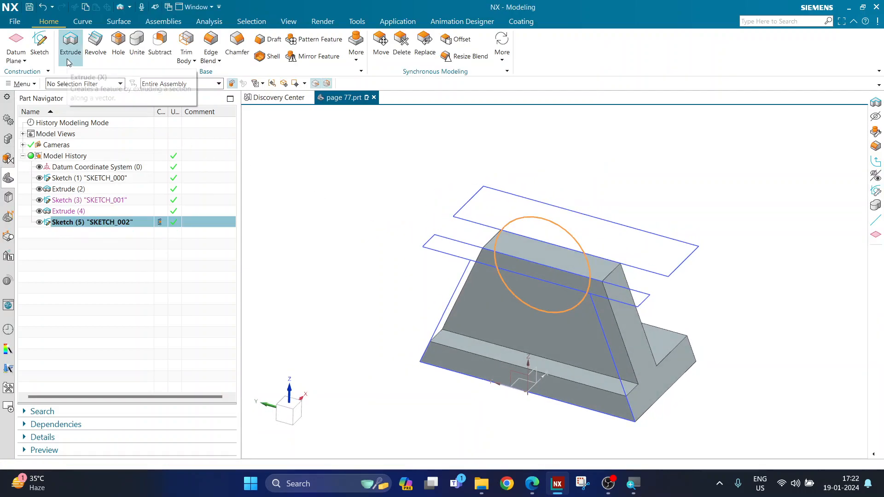
# Extrude the circle 40 mm in reverse, uniting the cylinder with the support.
pyautogui.press('x')
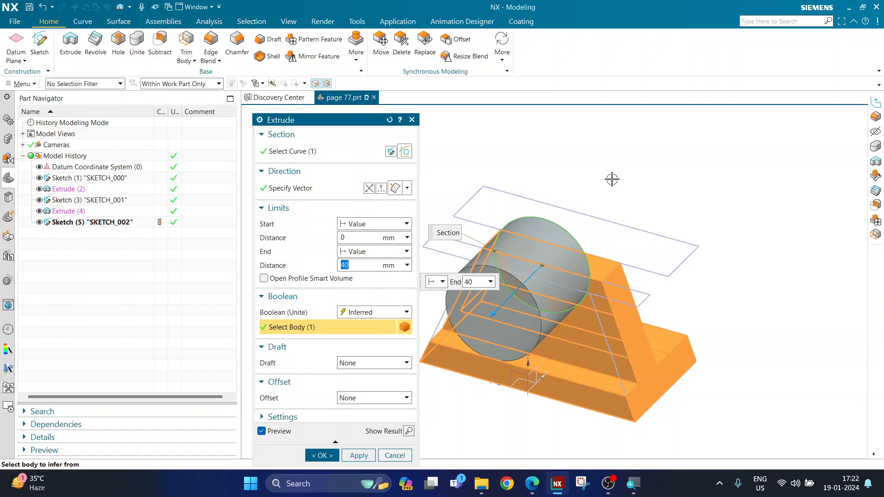
pyautogui.click(369, 188)
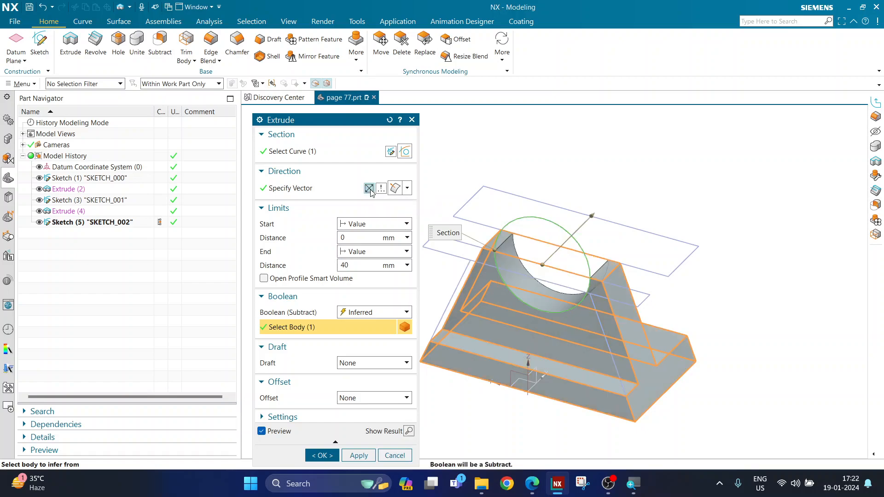
pyautogui.doubleClick(354, 264)
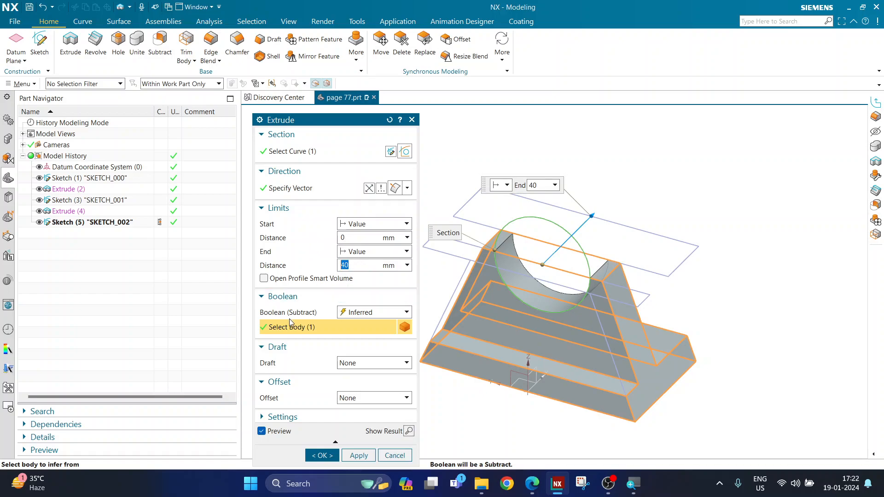
pyautogui.click(341, 315)
pyautogui.click(355, 333)
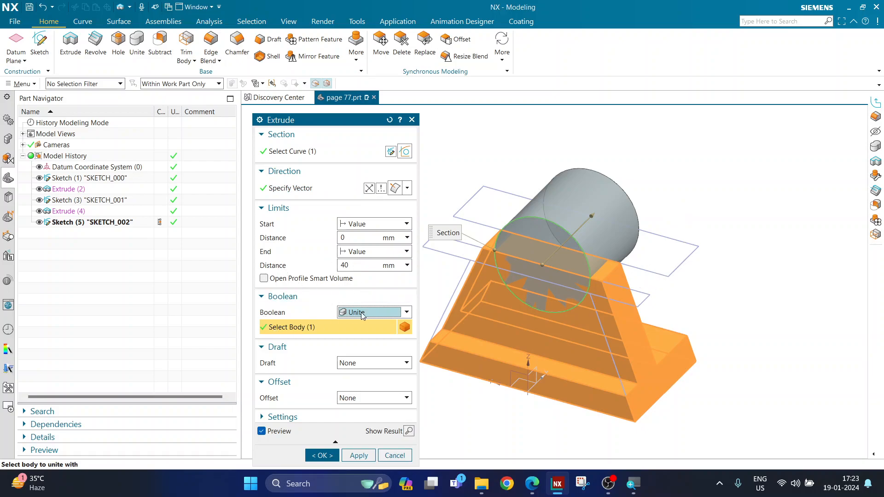
pyautogui.click(319, 455)
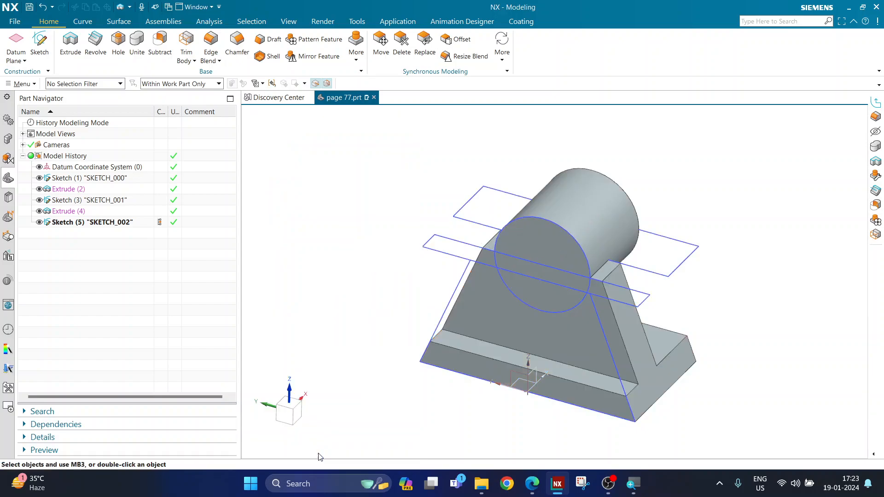
pyautogui.moveTo(379, 388); pyautogui.dragTo(309, 386, button='middle')
pyautogui.scroll(-2, 353, 300)
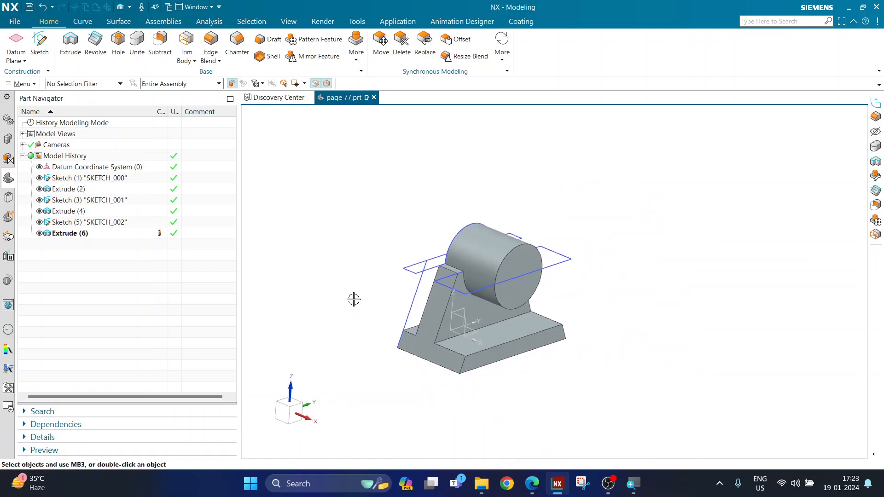
pyautogui.scroll(2, 357, 330)
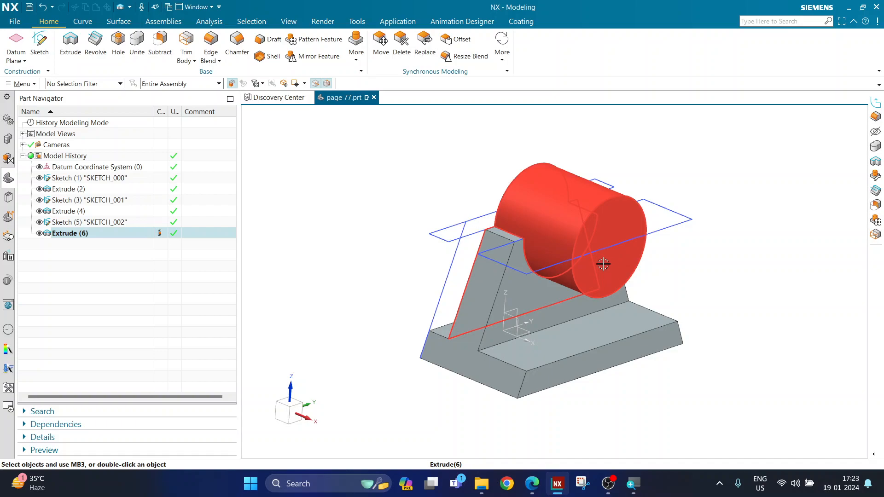
pyautogui.click(532, 487)
# Mark a blue pen stroke beside the 16 slot dimension on the page 77 drawing.
pyautogui.click(90, 71)
pyautogui.moveTo(517, 183); pyautogui.dragTo(517, 226)
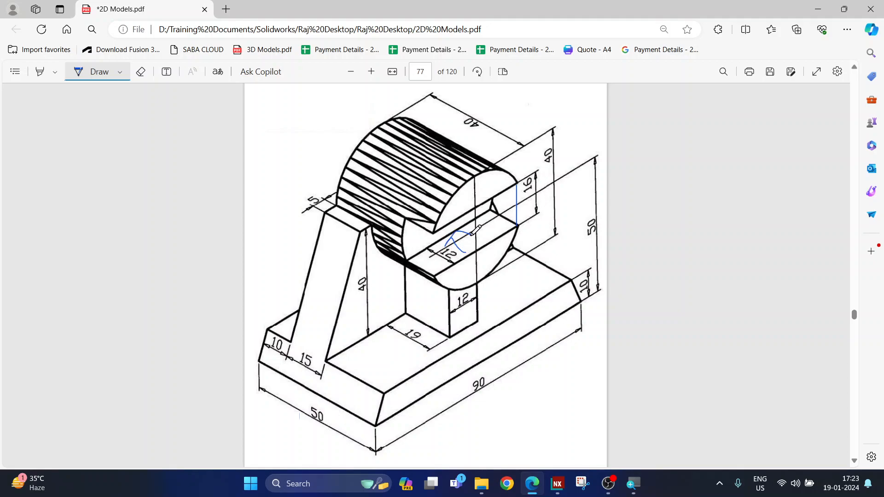
# Turn the view toward the cylinder's end face and start SKETCH_003 on that face.
pyautogui.click(558, 484)
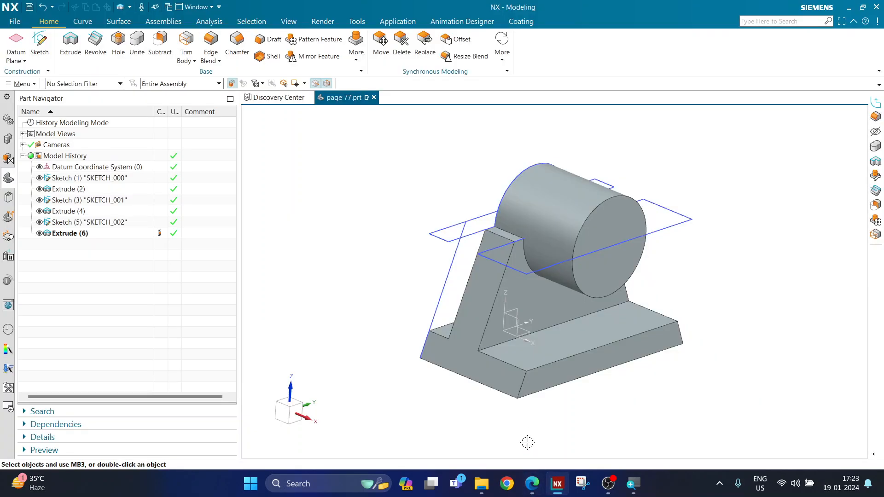
pyautogui.moveTo(484, 406); pyautogui.dragTo(523, 316, button='middle')
pyautogui.moveTo(733, 408); pyautogui.dragTo(703, 414, button='middle')
pyautogui.scroll(-2, 699, 411)
pyautogui.scroll(3, 679, 294)
pyautogui.scroll(-2, 505, 189)
pyautogui.scroll(2, 562, 310)
pyautogui.moveTo(745, 270)
pyautogui.mouseDown(button='middle')
pyautogui.moveTo(744, 288)
pyautogui.moveTo(742, 278)
pyautogui.mouseUp(button='middle')
pyautogui.click(38, 56)
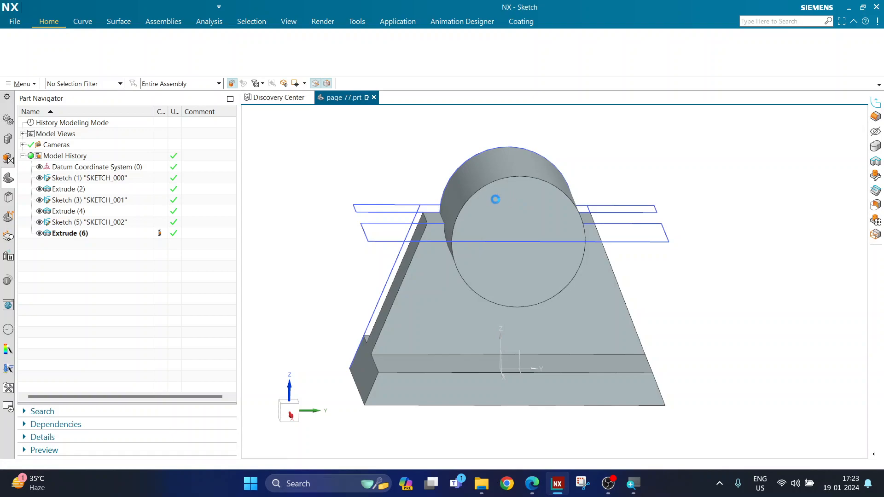
pyautogui.click(550, 211)
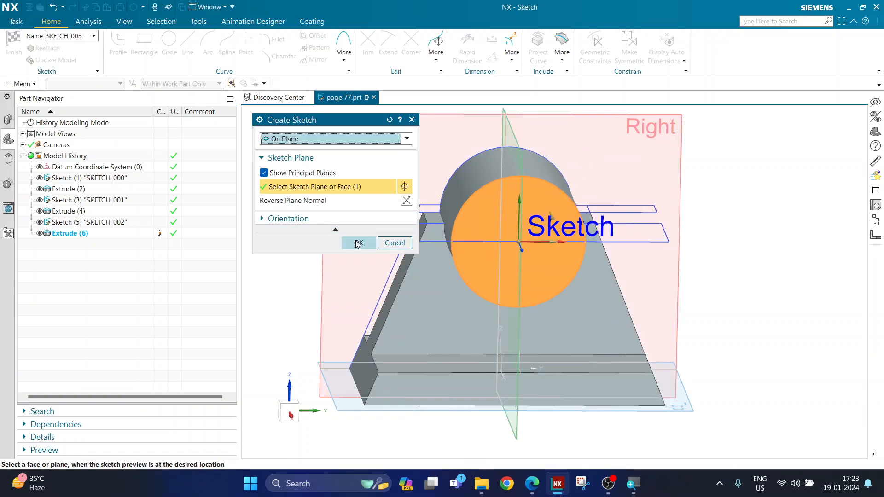
pyautogui.click(358, 244)
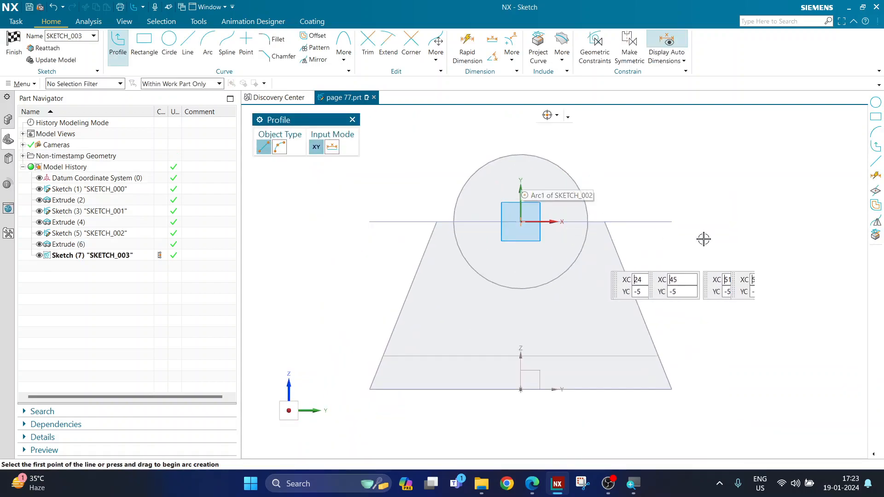
pyautogui.scroll(1, 682, 182)
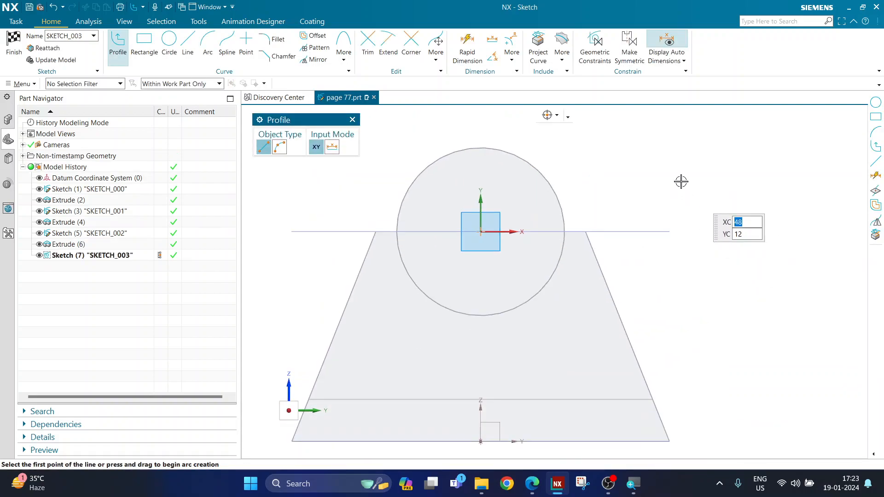
pyautogui.scroll(-1, 682, 182)
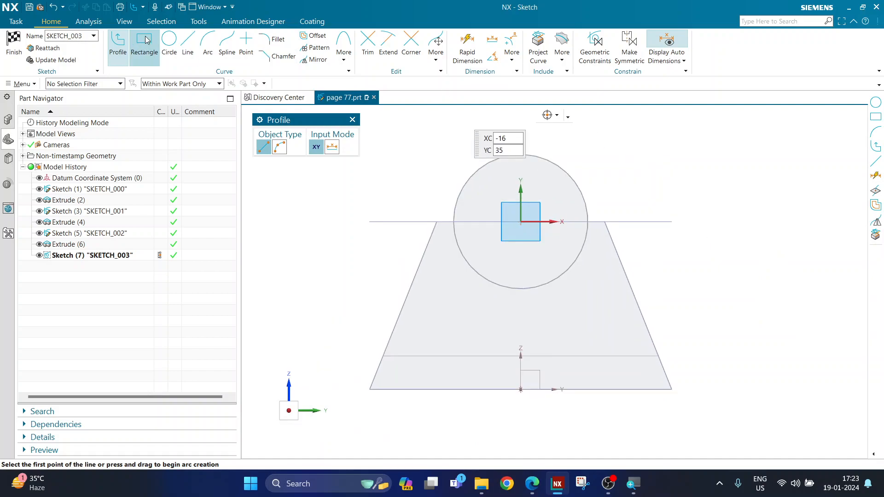
# Draw a from-centre rectangle at the sketch origin across the cylinder face.
pyautogui.click(144, 51)
pyautogui.click(296, 147)
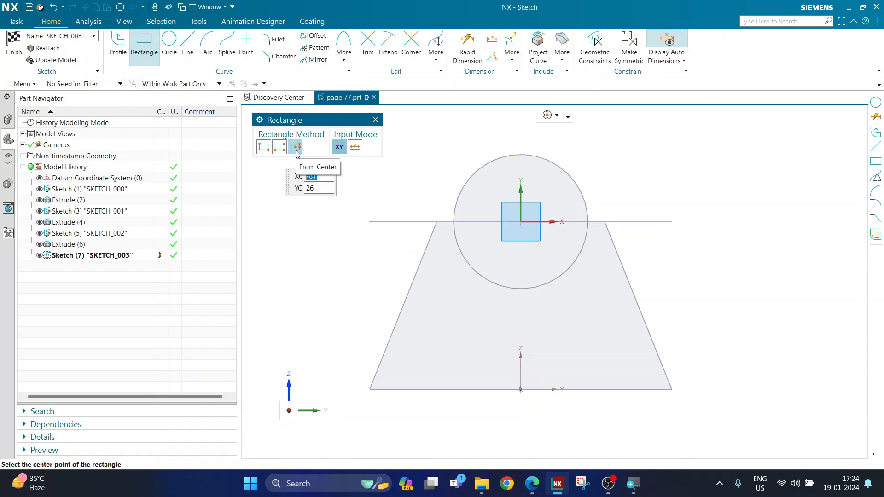
pyautogui.click(521, 223)
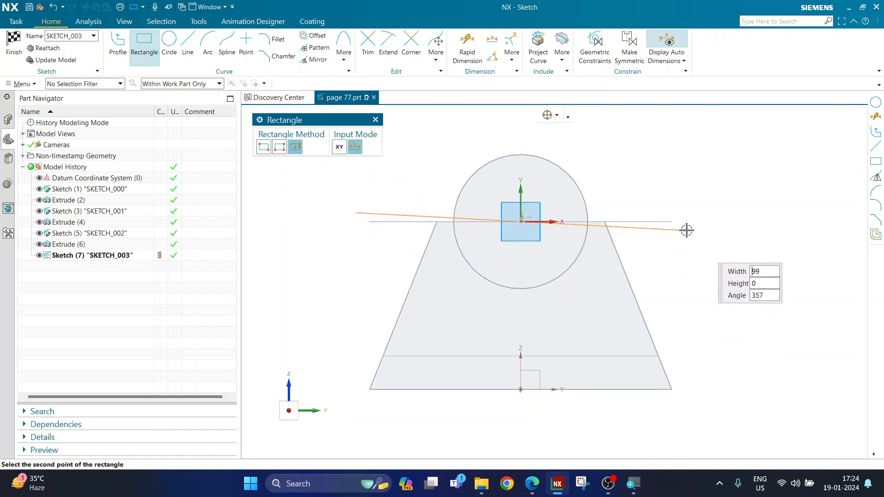
pyautogui.click(687, 261)
pyautogui.press('Escape')
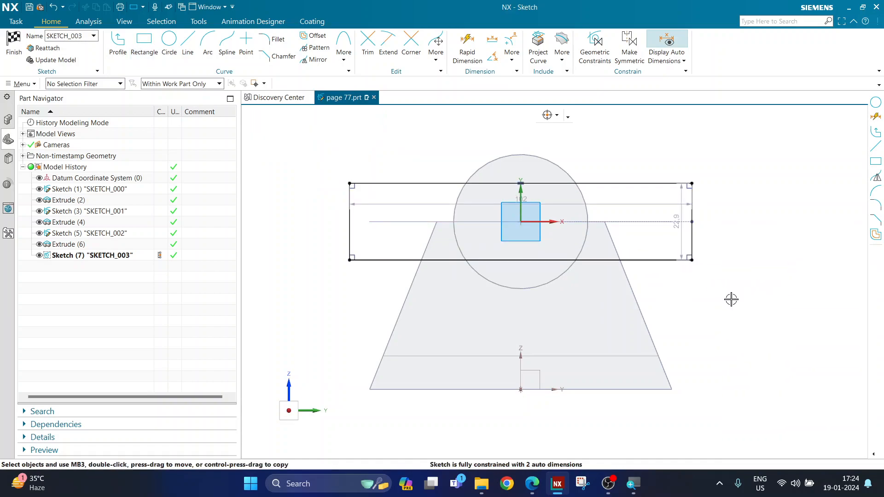
# Dimension the rectangle 100 wide and 16 tall.
pyautogui.click(494, 58)
pyautogui.click(601, 180)
pyautogui.click(626, 167)
pyautogui.write('100')
pyautogui.press('Return')
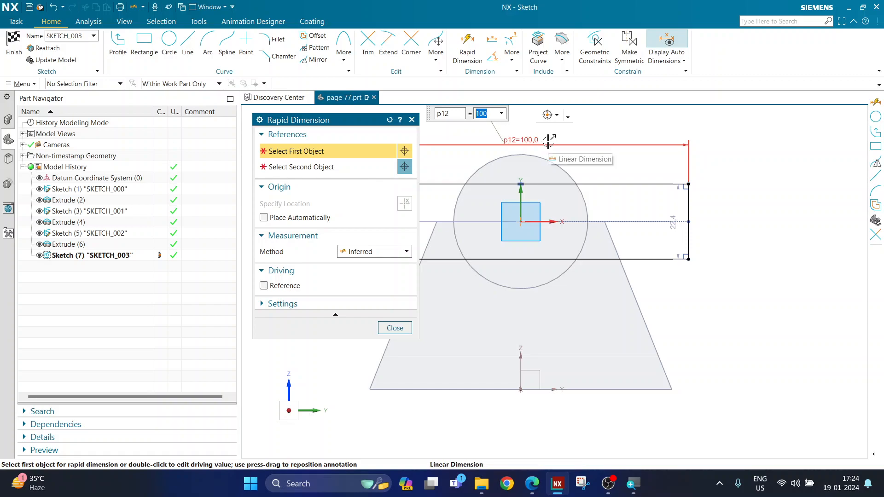
pyautogui.moveTo(674, 204); pyautogui.dragTo(701, 231)
pyautogui.write('16')
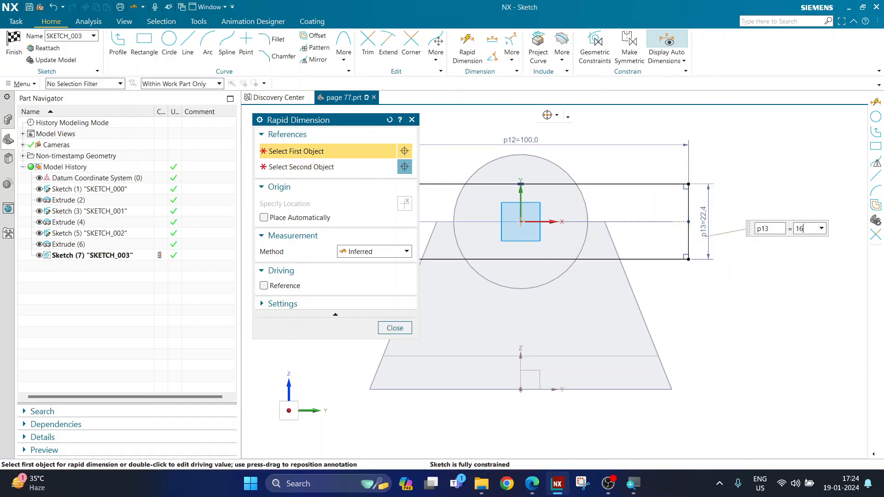
pyautogui.press('Return')
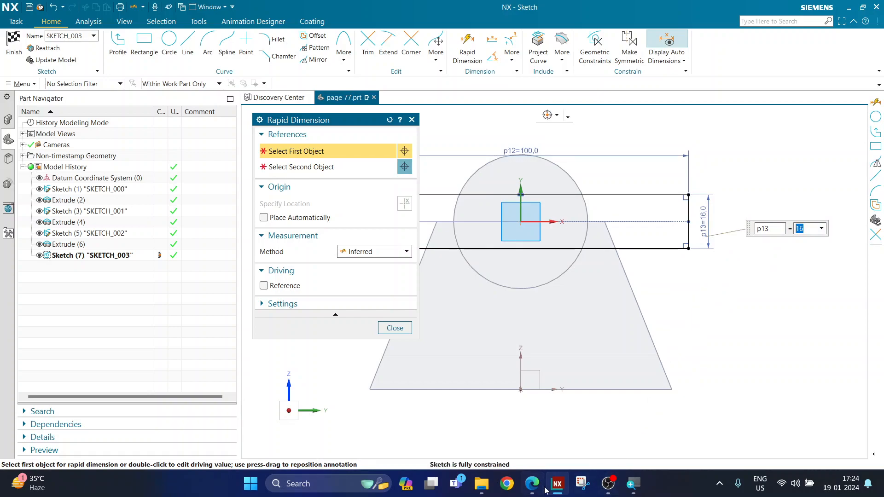
# Mark the 16 slot dimension on the reference PDF, then return to NX.
pyautogui.click(534, 486)
pyautogui.moveTo(526, 171)
pyautogui.mouseDown()
pyautogui.moveTo(524, 221)
pyautogui.moveTo(545, 179)
pyautogui.mouseUp()
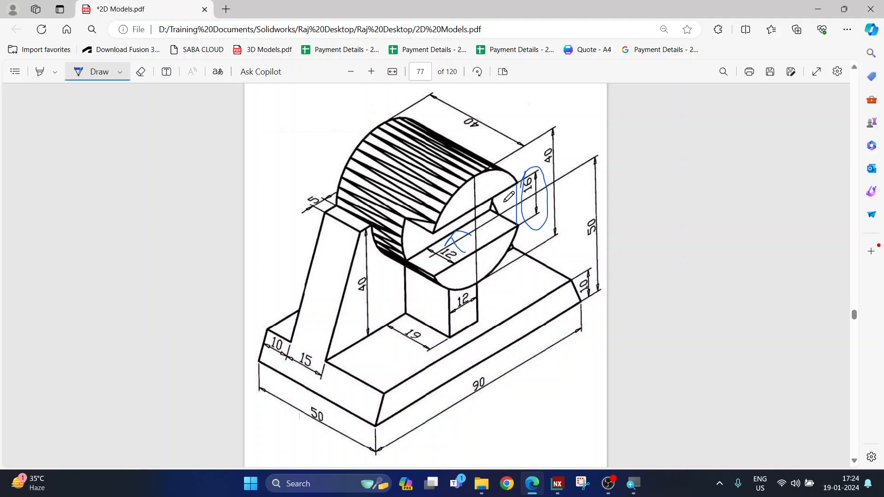
pyautogui.click(558, 483)
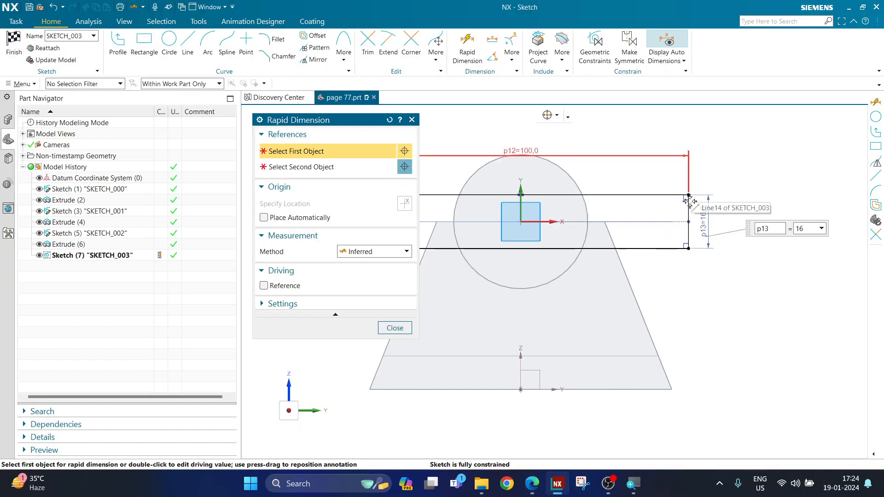
# Close Rapid Dimension, finish SKETCH_003, and orbit the bracket to an isometric view.
pyautogui.scroll(-2, 697, 190)
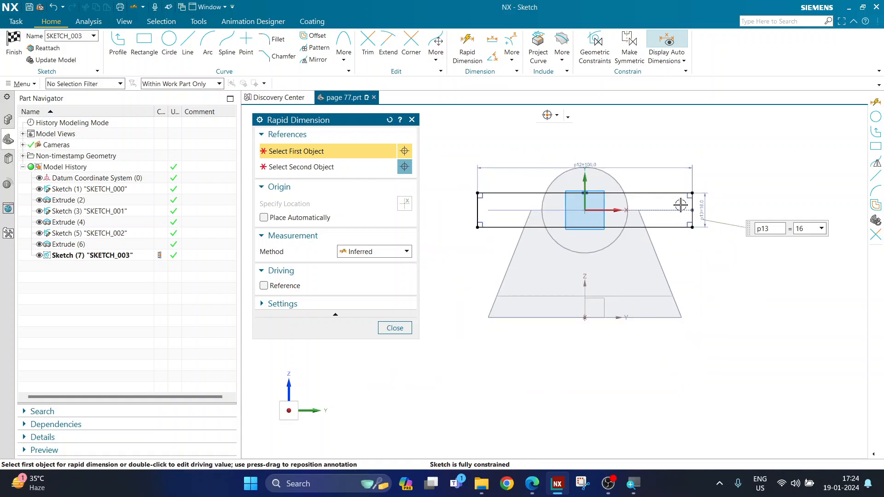
pyautogui.scroll(1, 641, 191)
pyautogui.click(395, 328)
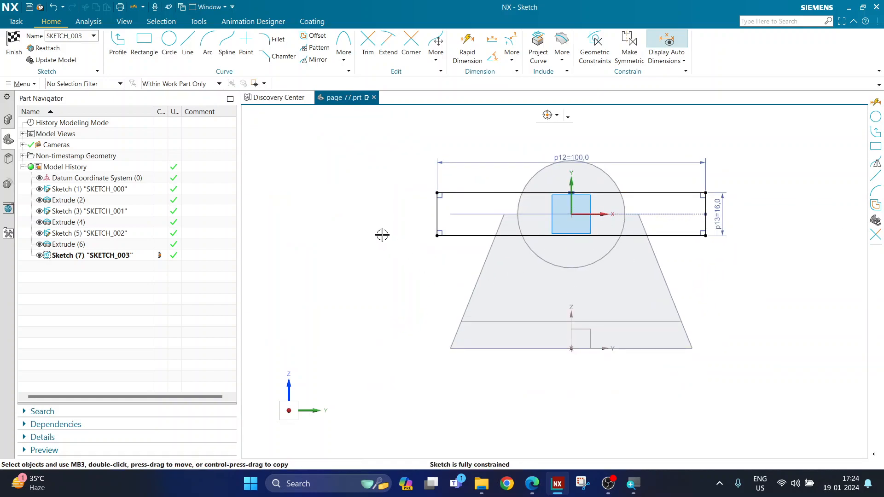
pyautogui.scroll(-1, 382, 235)
pyautogui.scroll(1, 488, 169)
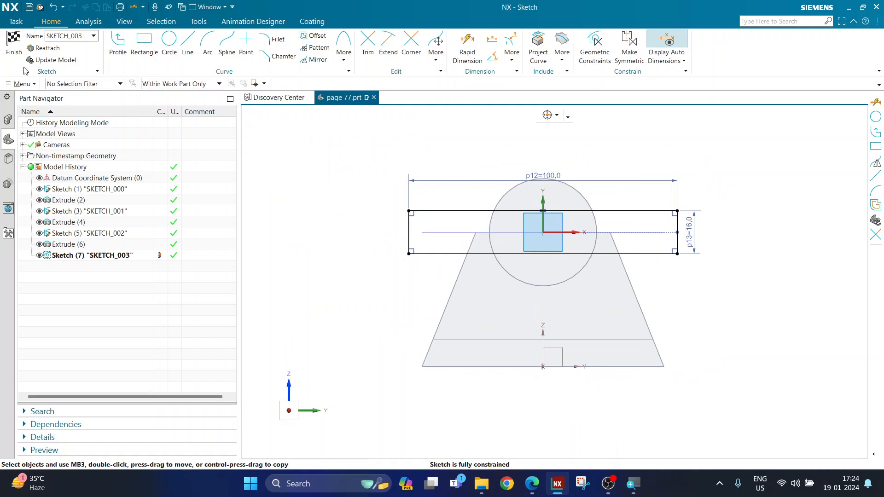
pyautogui.click(13, 44)
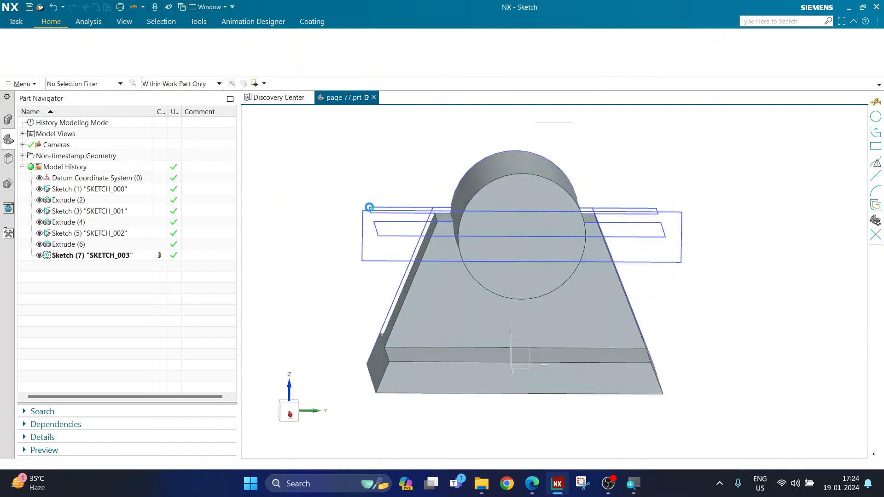
pyautogui.moveTo(552, 280)
pyautogui.mouseDown(button='middle')
pyautogui.moveTo(550, 298)
pyautogui.moveTo(564, 281)
pyautogui.moveTo(558, 297)
pyautogui.moveTo(661, 284)
pyautogui.mouseUp(button='middle')
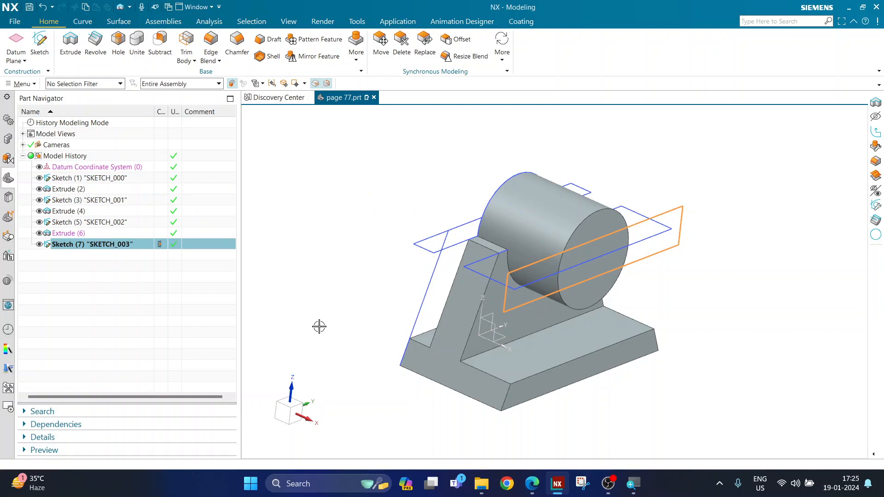
pyautogui.moveTo(345, 304); pyautogui.dragTo(334, 314, button='middle')
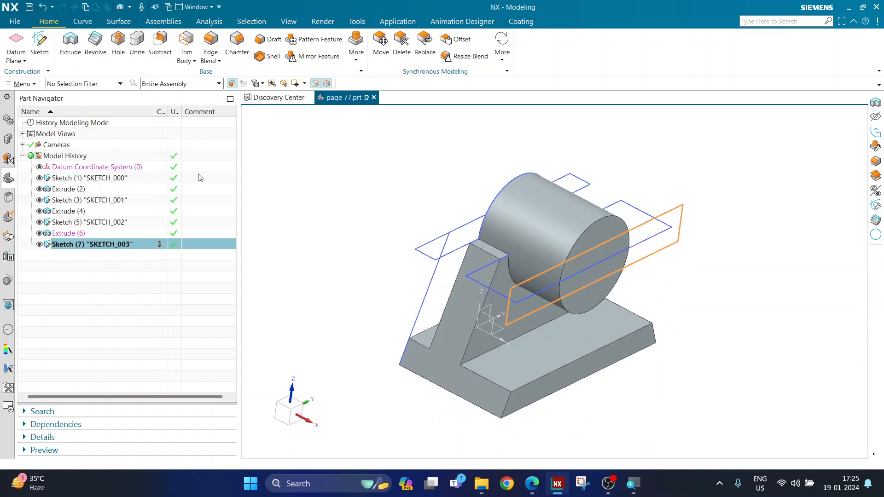
# Extrude the rectangle 12 mm in reverse with Subtract, cutting the slot into the cylinder.
pyautogui.click(69, 56)
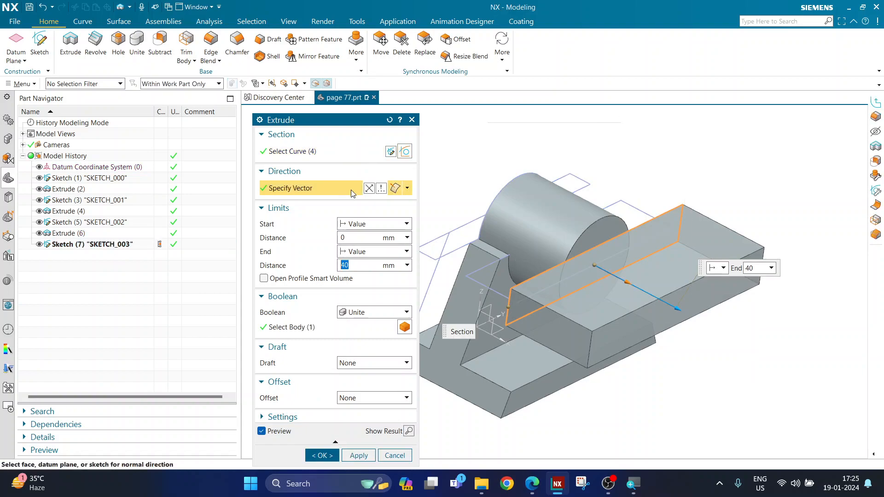
pyautogui.click(370, 189)
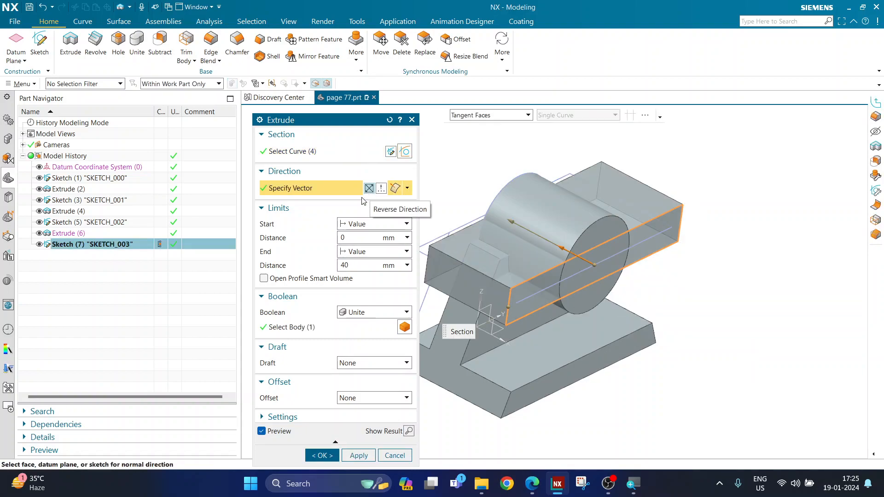
pyautogui.click(355, 267)
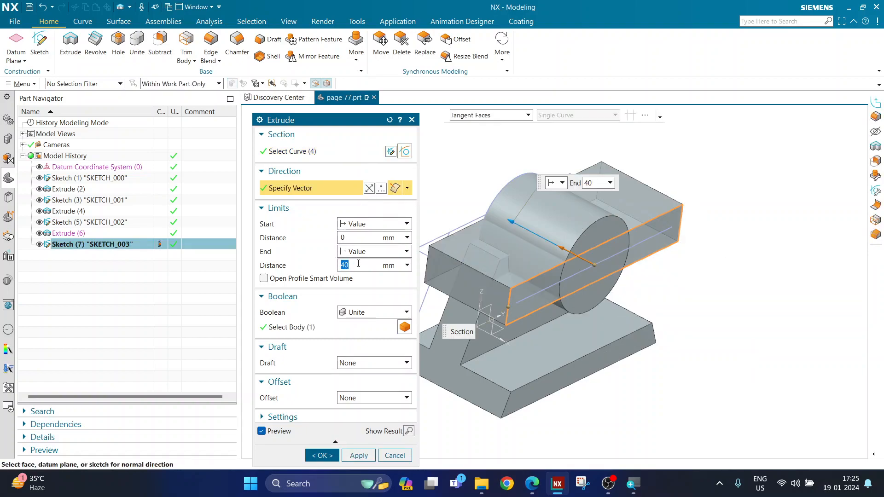
pyautogui.click(347, 314)
pyautogui.click(349, 347)
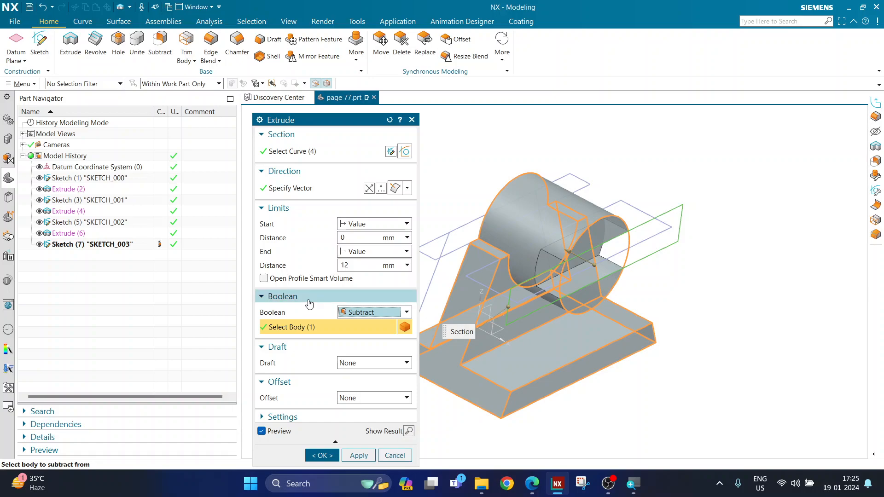
pyautogui.click(322, 455)
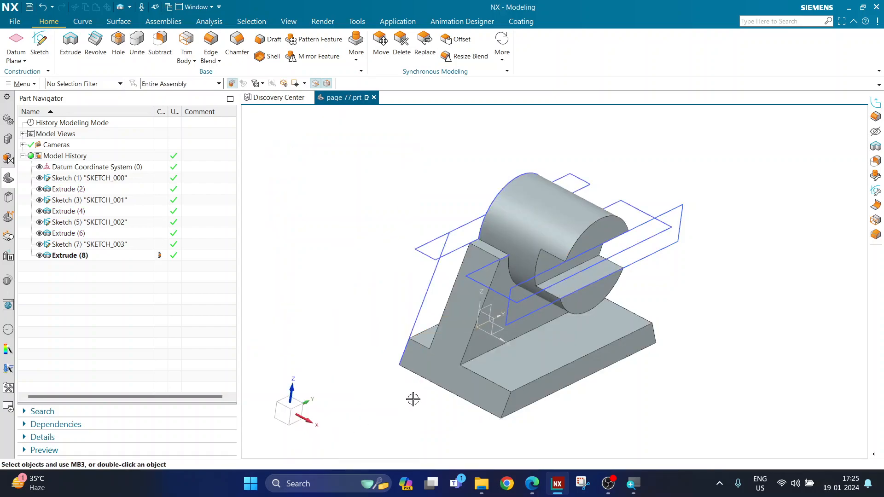
pyautogui.moveTo(404, 388)
pyautogui.mouseDown(button='middle')
pyautogui.moveTo(339, 390)
pyautogui.moveTo(406, 387)
pyautogui.mouseUp(button='middle')
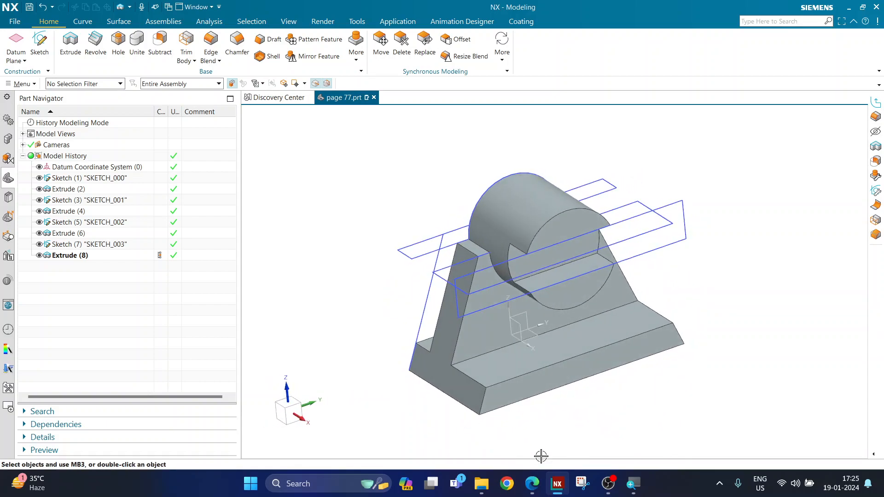
# Compare the slot against the reference drawing and orbit the model.
pyautogui.click(532, 484)
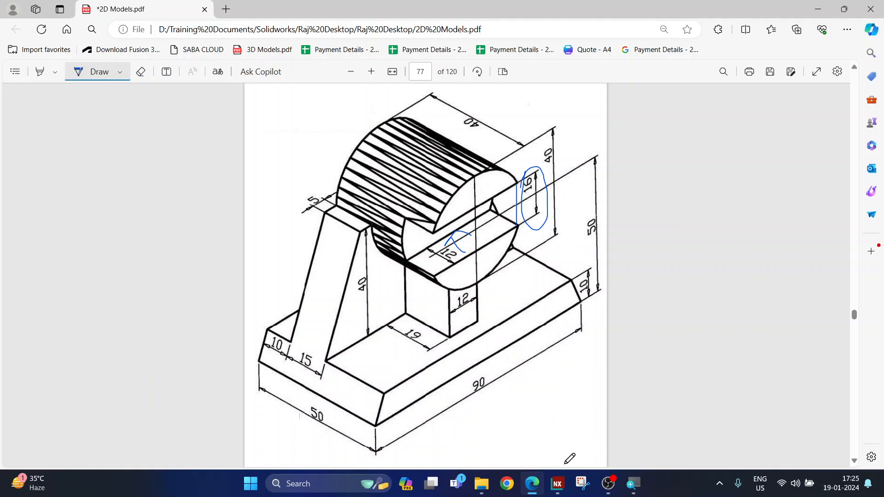
pyautogui.click(558, 483)
pyautogui.moveTo(538, 416); pyautogui.dragTo(368, 334, button='middle')
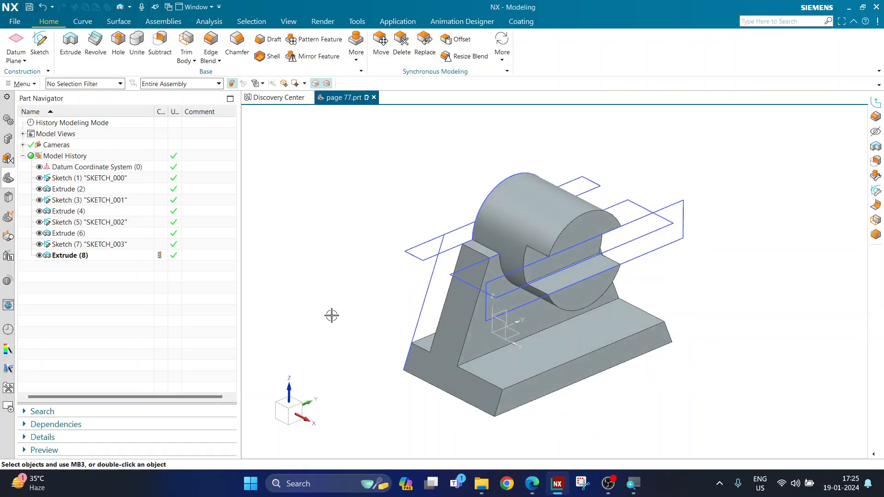
# Create SKETCH_004 on the base plate's top face.
pyautogui.click(40, 43)
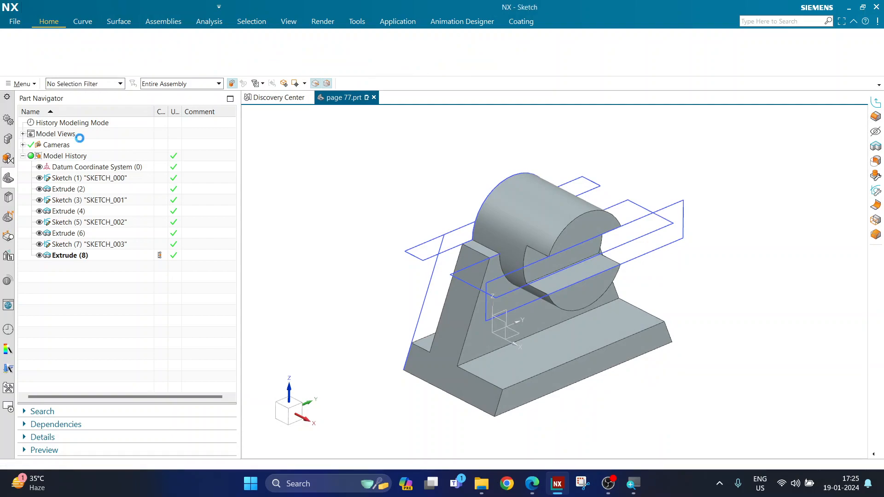
pyautogui.click(554, 349)
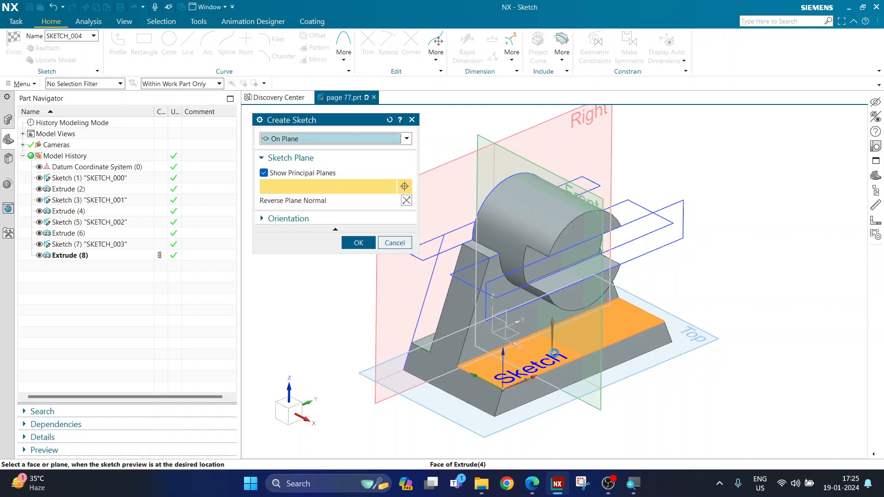
pyautogui.click(357, 243)
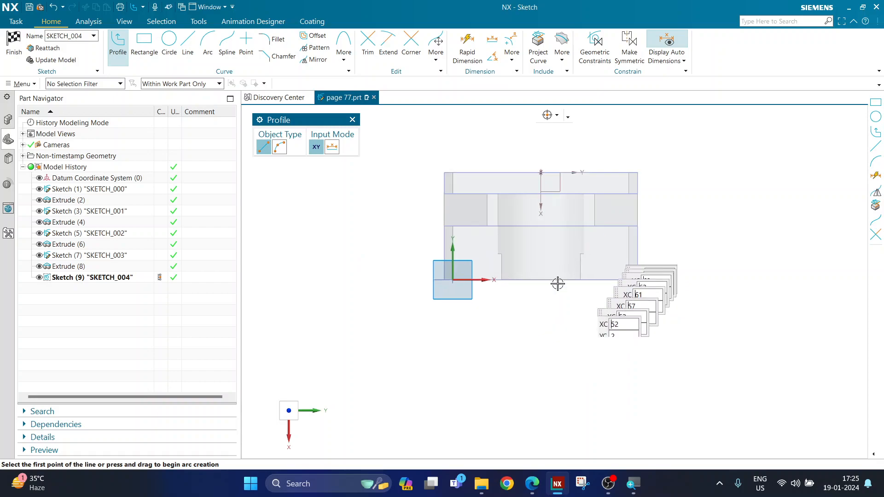
# Draw a two-corner rectangle on the base's top face.
pyautogui.scroll(3, 564, 274)
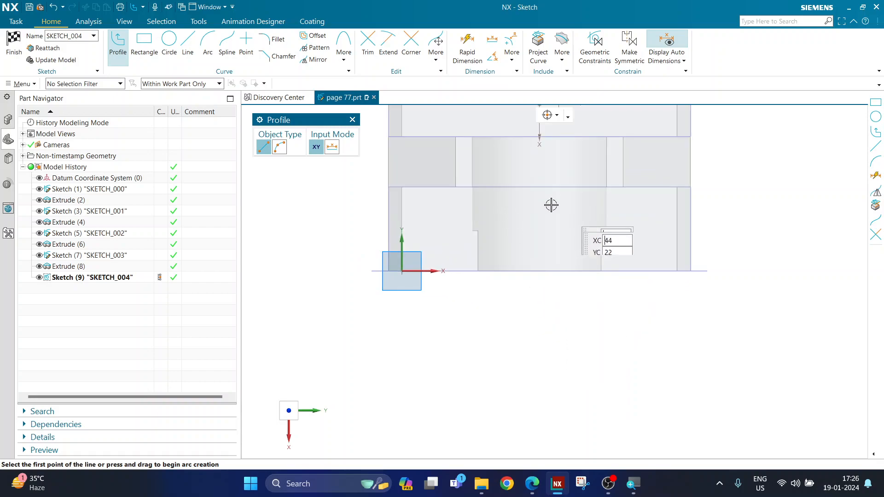
pyautogui.scroll(-2, 403, 212)
pyautogui.scroll(1, 427, 267)
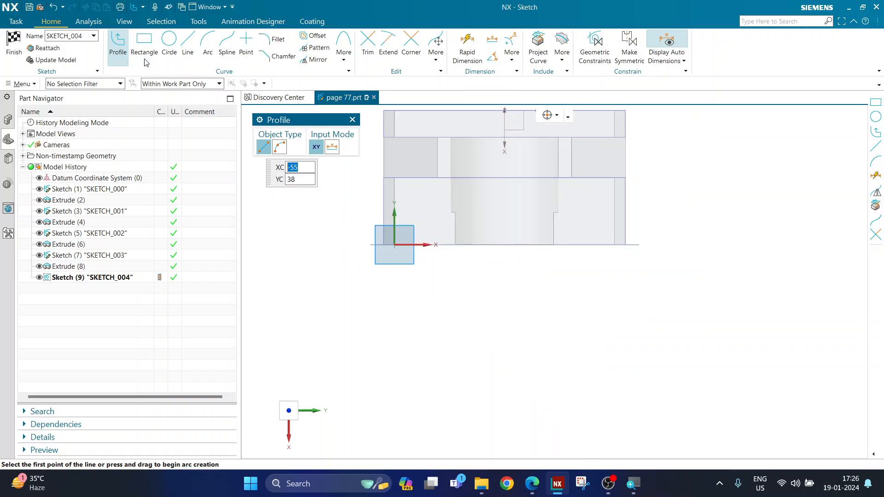
pyautogui.click(144, 44)
pyautogui.click(263, 151)
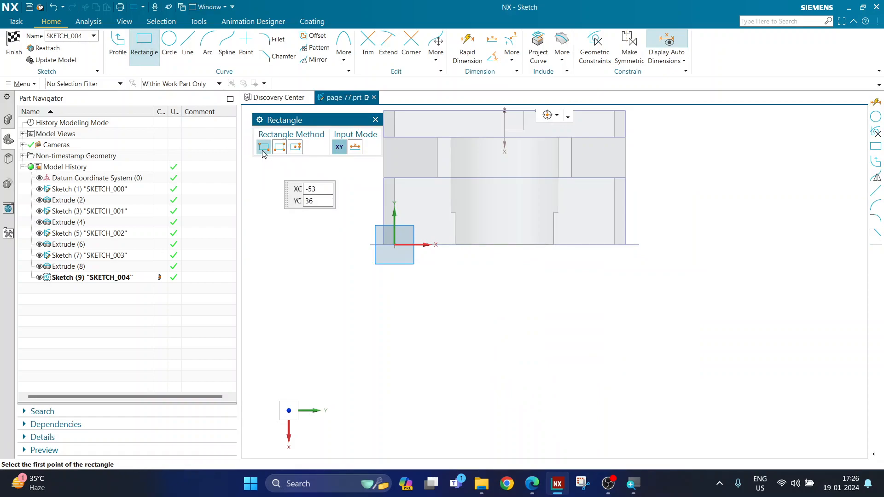
pyautogui.click(413, 313)
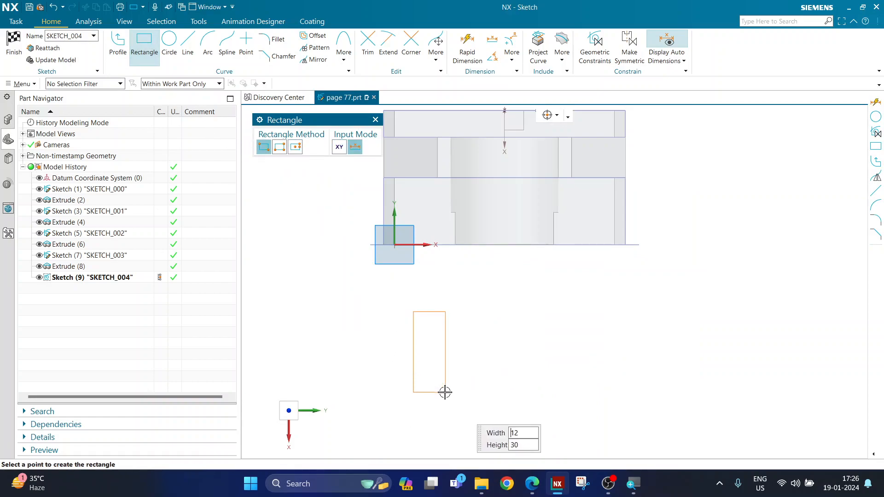
pyautogui.click(456, 384)
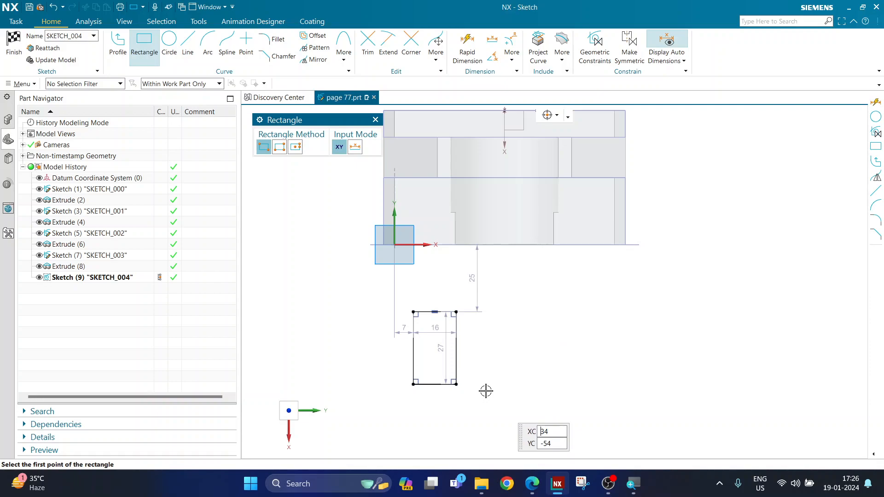
pyautogui.press('Escape')
# Set the rectangle's dimensions to 12 wide and 19 tall, moving the 19 outside.
pyautogui.doubleClick(430, 331)
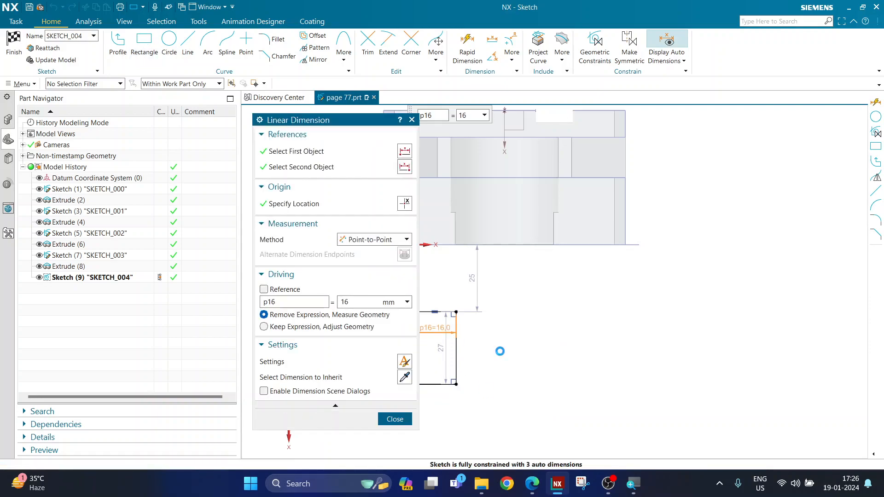
pyautogui.write('12')
pyautogui.press('Return')
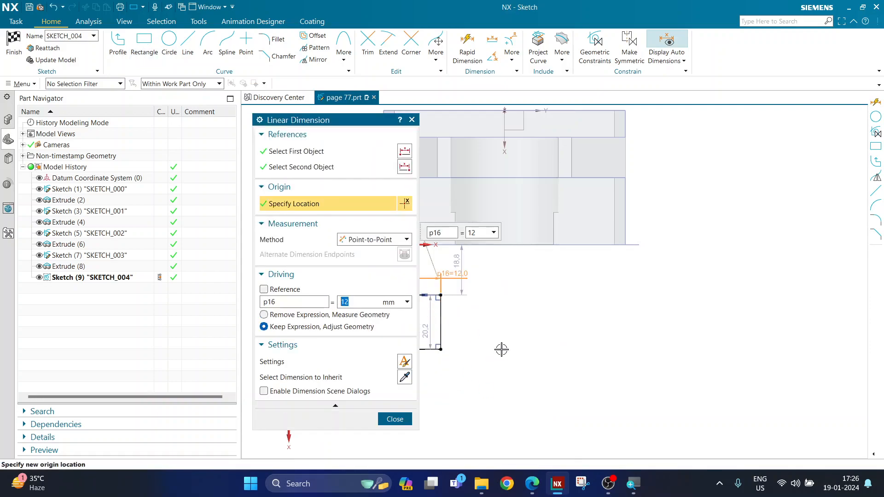
pyautogui.doubleClick(425, 333)
pyautogui.write('19')
pyautogui.press('Return')
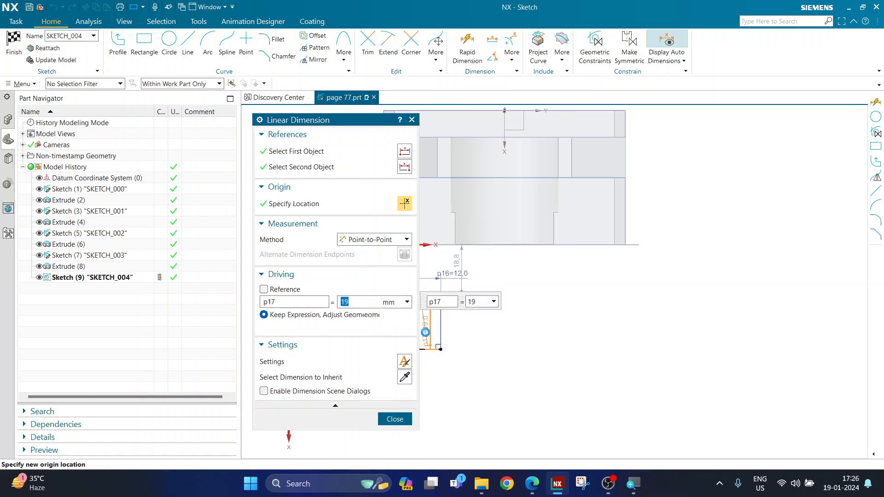
pyautogui.click(397, 421)
pyautogui.scroll(1, 401, 283)
pyautogui.scroll(2, 401, 284)
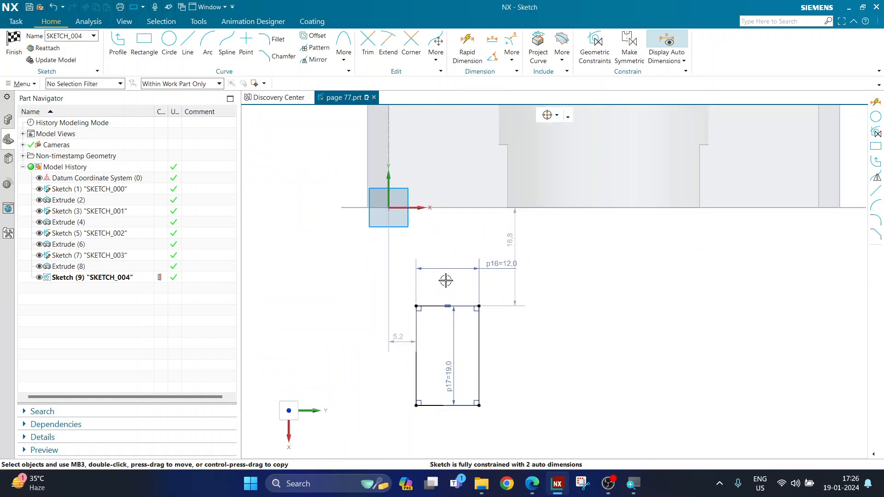
pyautogui.moveTo(451, 361); pyautogui.dragTo(493, 347)
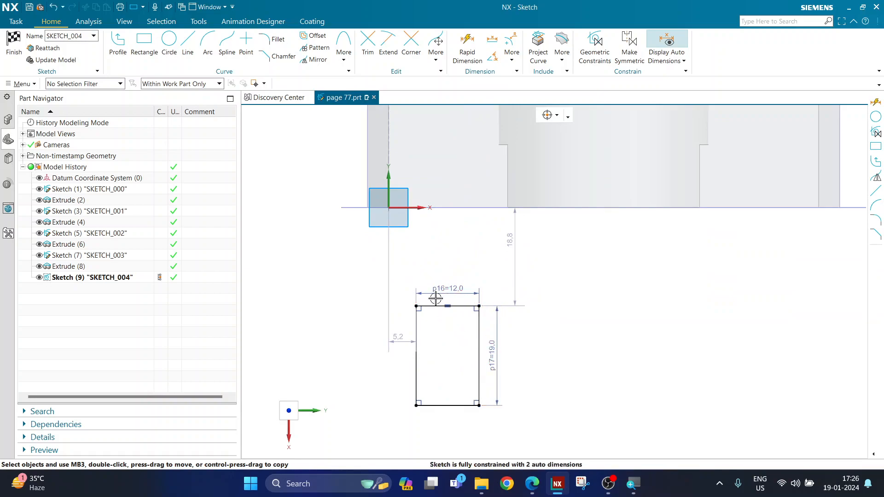
pyautogui.scroll(-3, 499, 358)
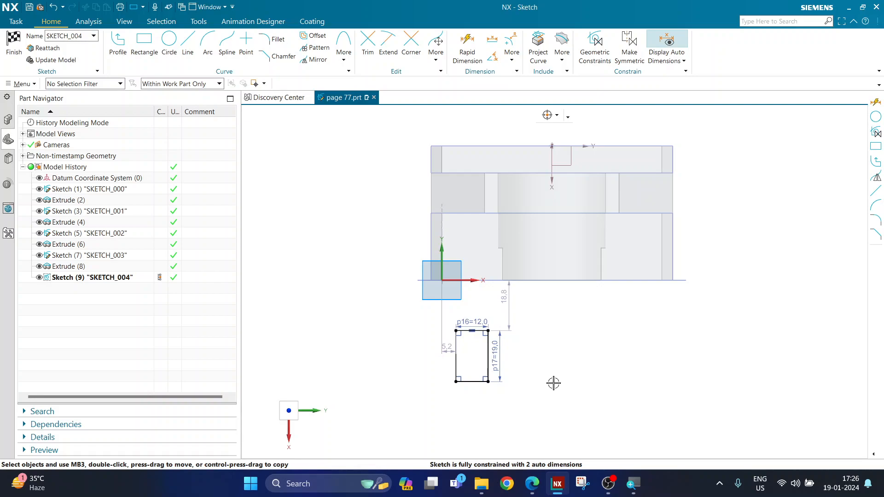
# Make the rectangle's top-edge midpoint coincident with the existing line's midpoint.
pyautogui.click(526, 213)
pyautogui.click(552, 212)
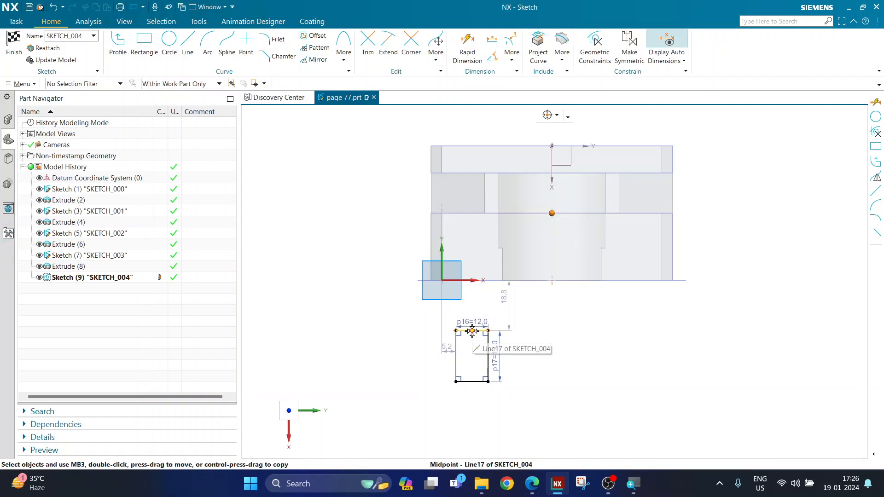
pyautogui.click(472, 330)
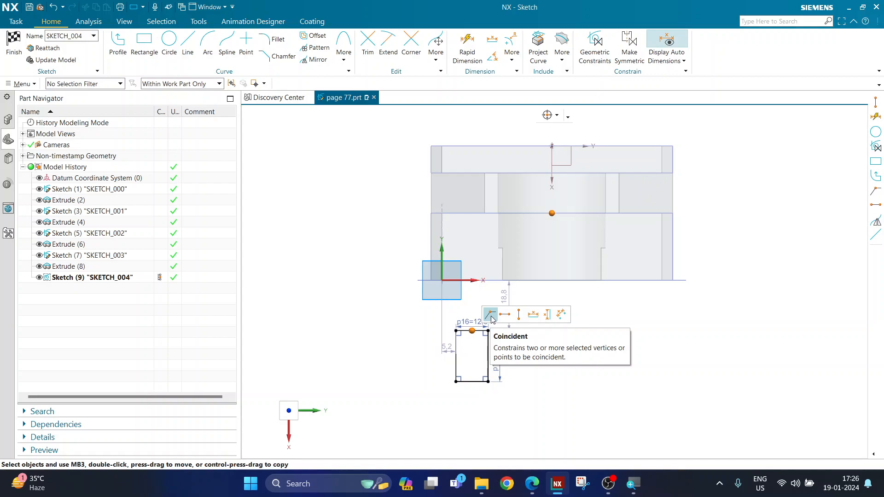
pyautogui.click(491, 316)
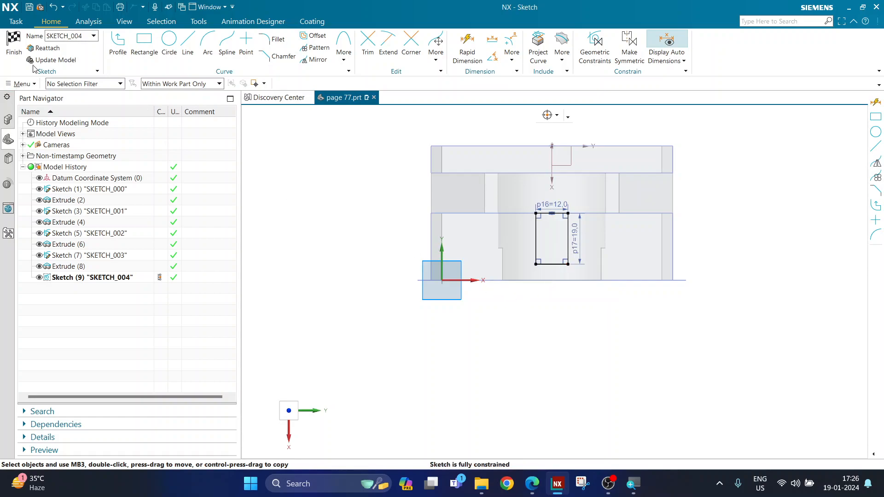
# Finish the sketch and extrude the rectangle Until Next, uniting the post with the solid.
pyautogui.click(14, 48)
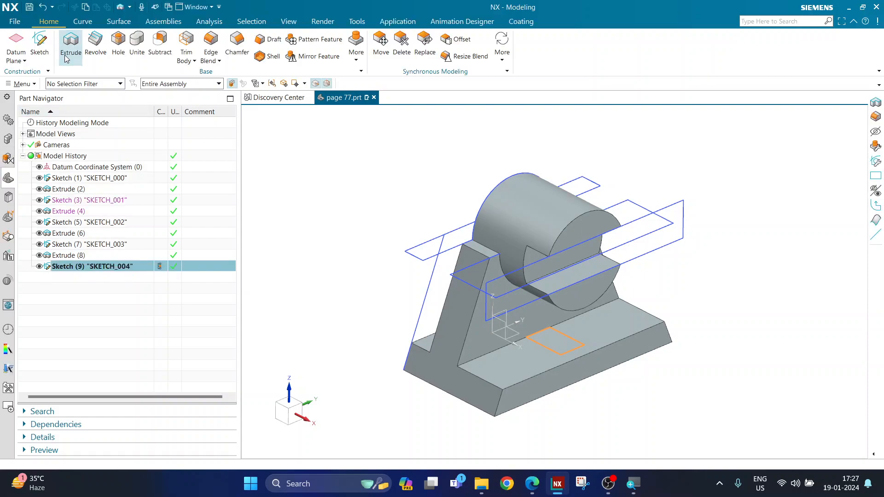
pyautogui.press('x')
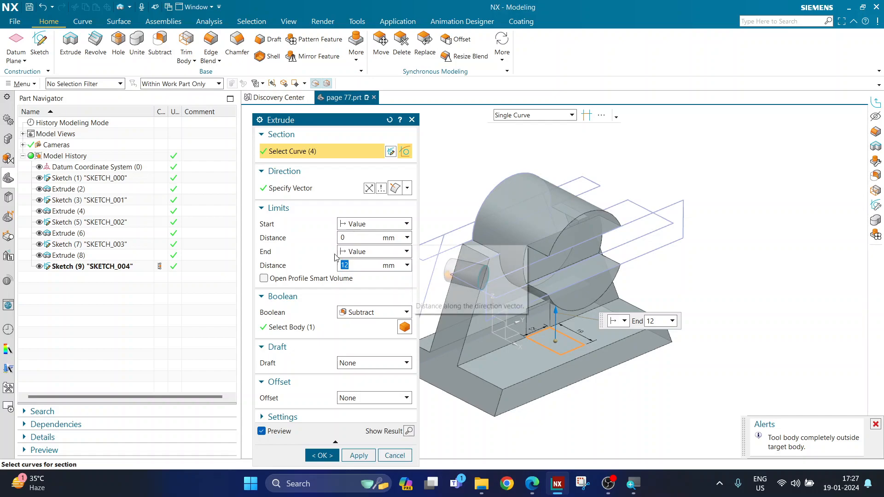
pyautogui.click(355, 255)
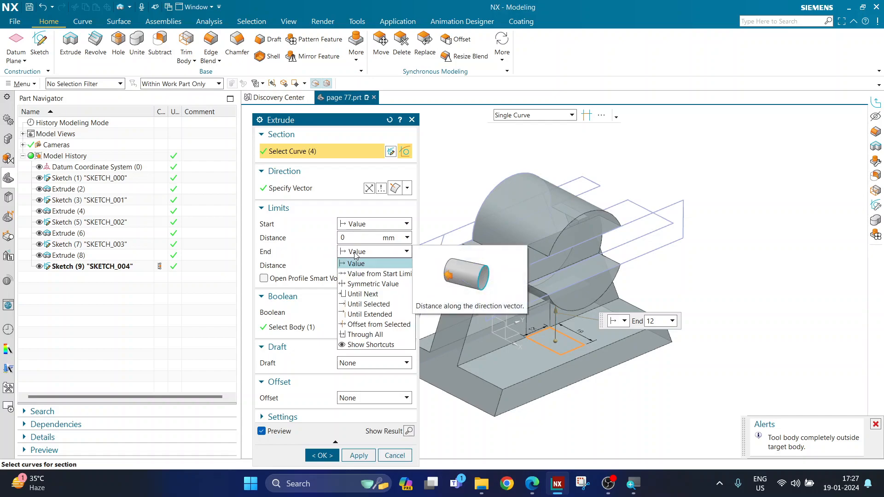
pyautogui.click(353, 294)
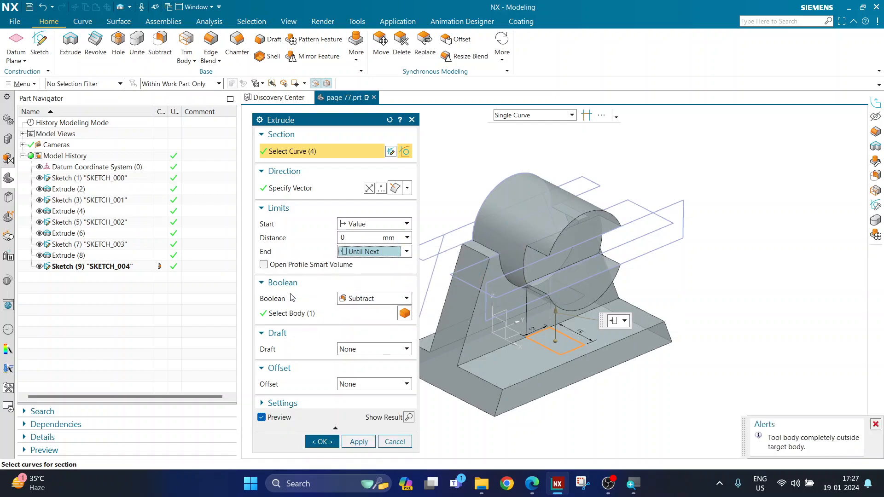
pyautogui.click(370, 300)
pyautogui.click(357, 320)
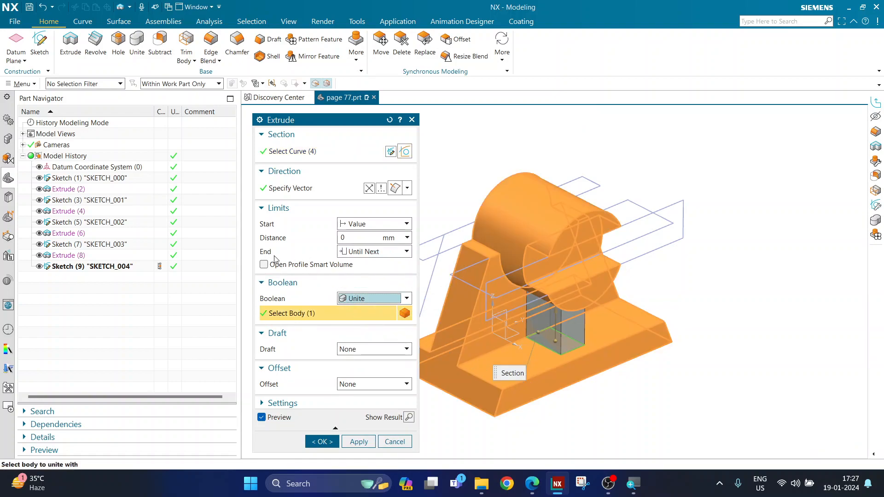
pyautogui.click(362, 254)
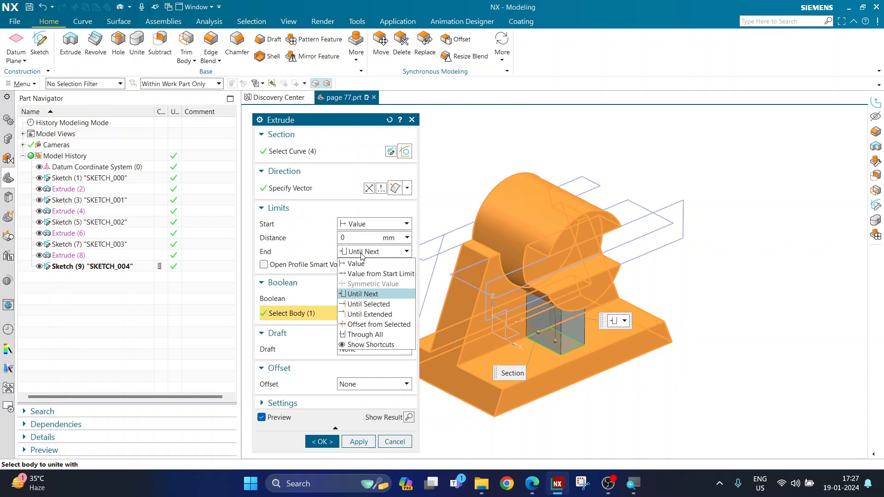
pyautogui.click(355, 295)
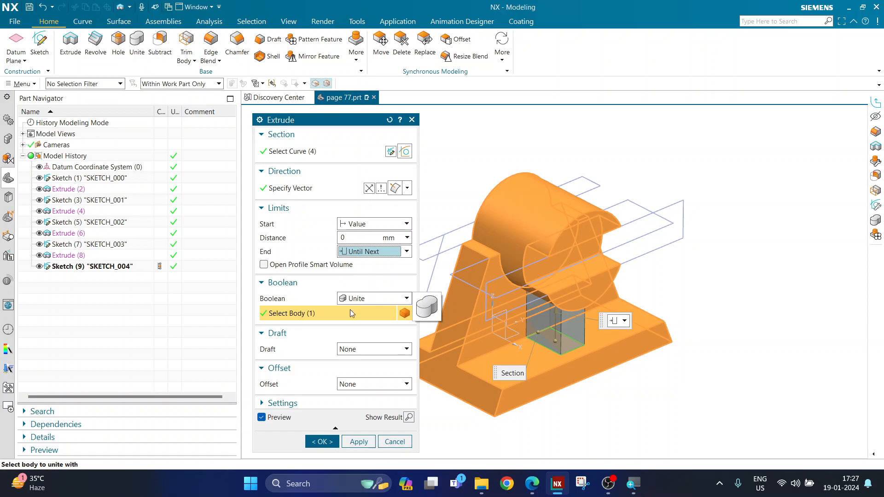
pyautogui.click(322, 442)
pyautogui.moveTo(359, 379)
pyautogui.mouseDown(button='middle')
pyautogui.moveTo(340, 369)
pyautogui.moveTo(357, 377)
pyautogui.moveTo(369, 422)
pyautogui.moveTo(357, 339)
pyautogui.moveTo(357, 381)
pyautogui.mouseUp(button='middle')
pyautogui.scroll(-2, 341, 322)
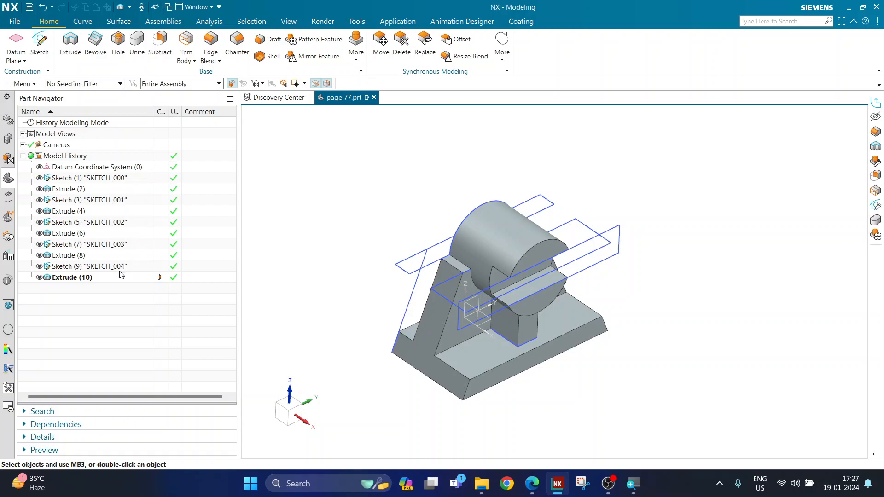
pyautogui.rightClick(94, 179)
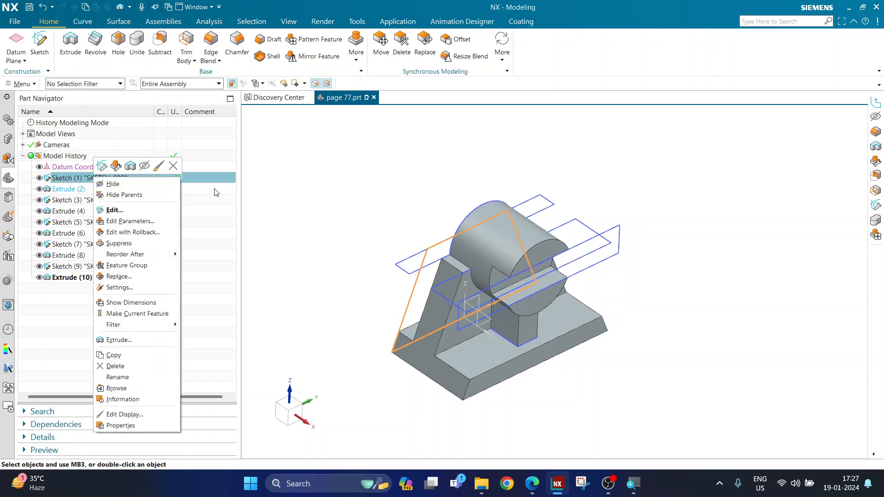
pyautogui.click(142, 185)
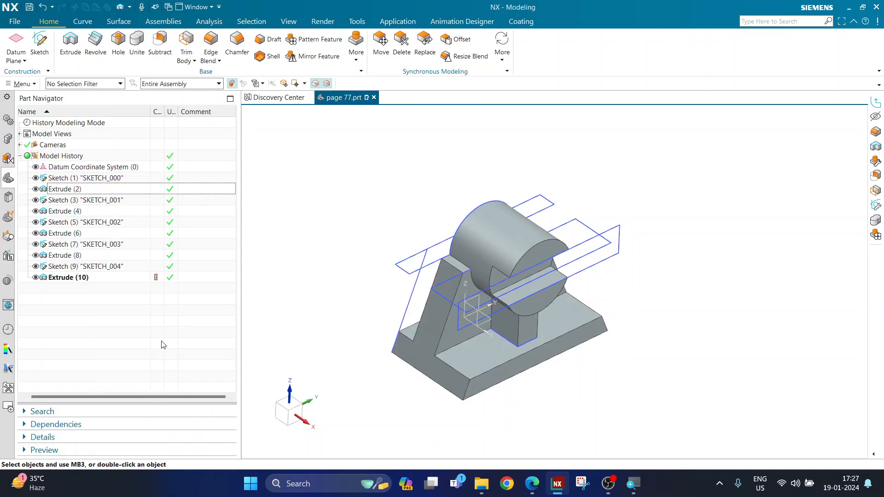
pyautogui.moveTo(367, 223)
pyautogui.mouseDown(button='middle')
pyautogui.moveTo(355, 231)
pyautogui.moveTo(370, 225)
pyautogui.mouseUp(button='middle')
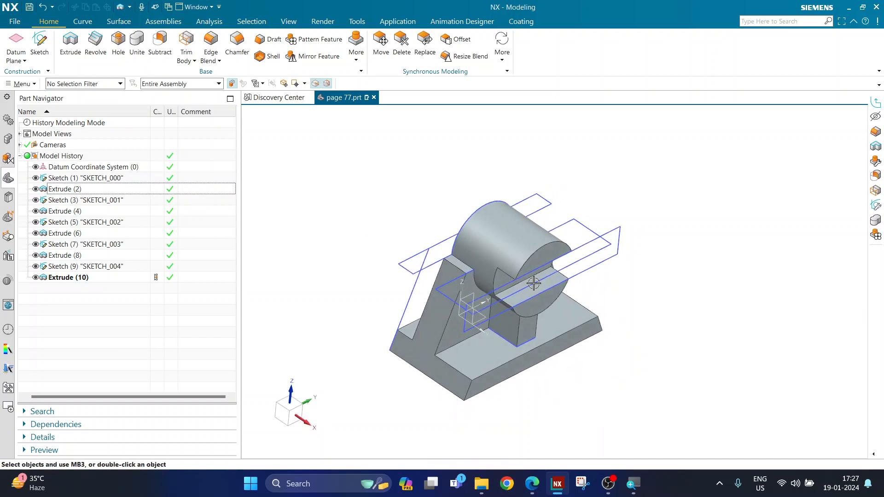
pyautogui.scroll(2, 651, 309)
pyautogui.scroll(-2, 627, 272)
pyautogui.scroll(2, 628, 280)
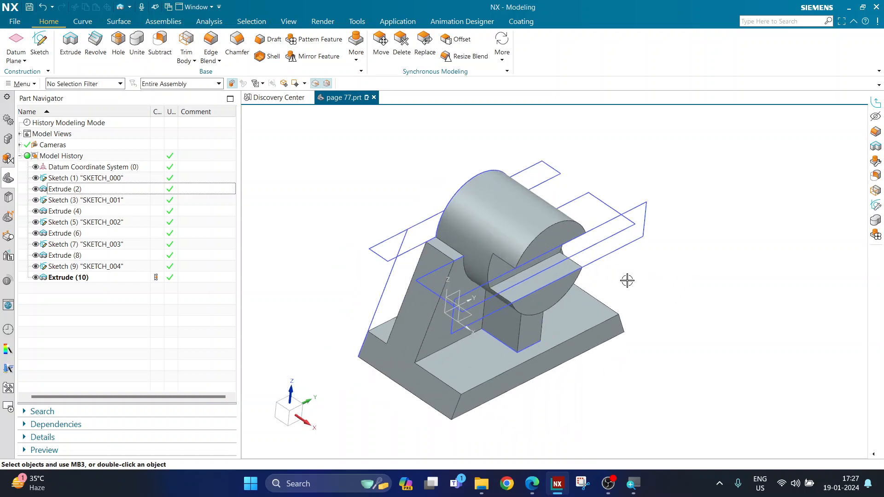
pyautogui.moveTo(627, 281)
pyautogui.mouseDown(button='middle')
pyautogui.moveTo(616, 275)
pyautogui.moveTo(632, 277)
pyautogui.mouseUp(button='middle')
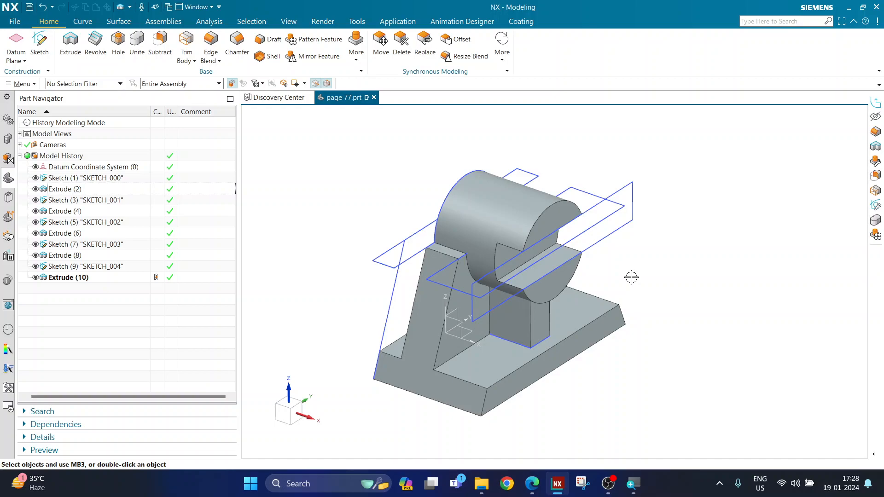
# Hide the Sketches row in Show and Hide (Ctrl+W), leaving only the bracket solid and datum CSYS visible.
pyautogui.hotkey('ctrl', 'w')
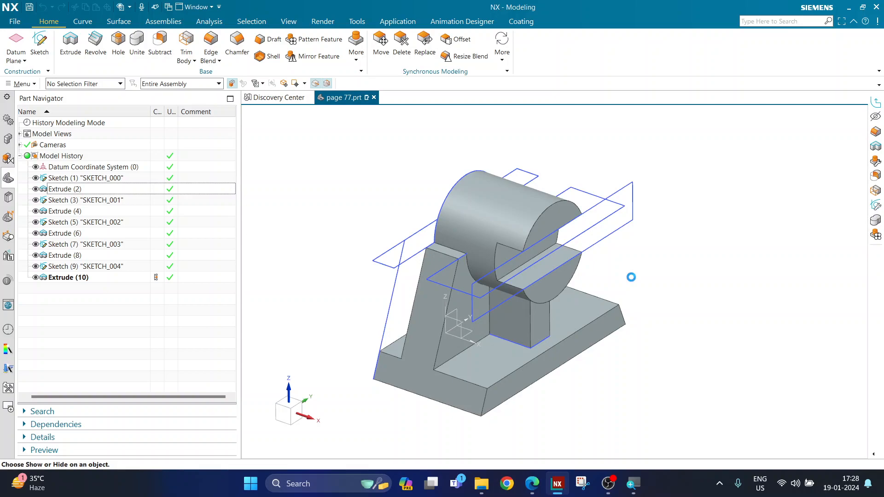
pyautogui.moveTo(299, 121); pyautogui.dragTo(317, 138)
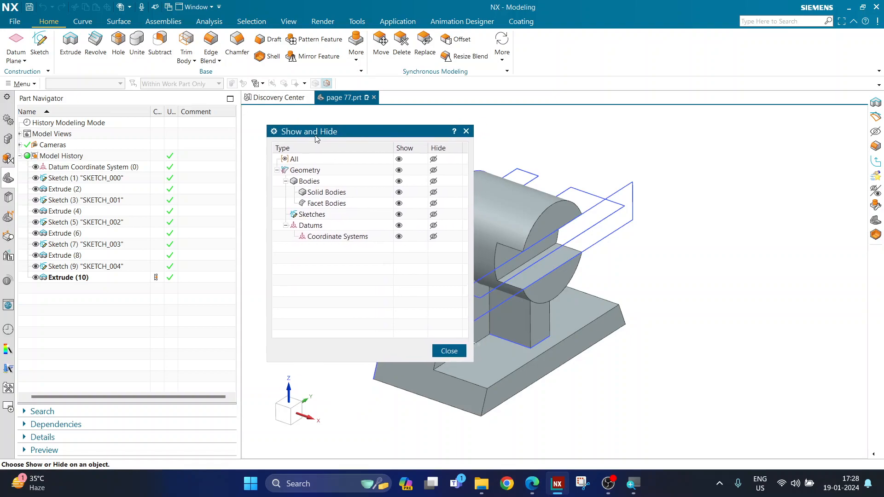
pyautogui.click(434, 214)
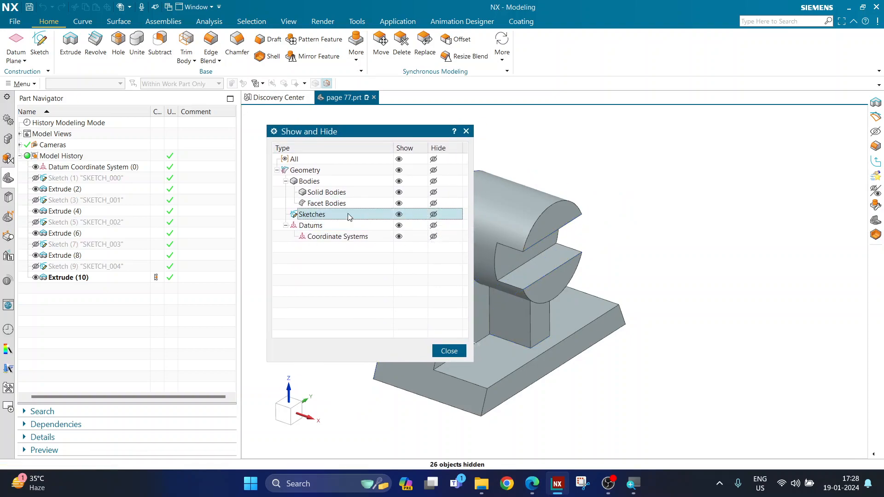
pyautogui.click(434, 216)
pyautogui.click(448, 351)
pyautogui.moveTo(381, 300); pyautogui.dragTo(314, 297, button='middle')
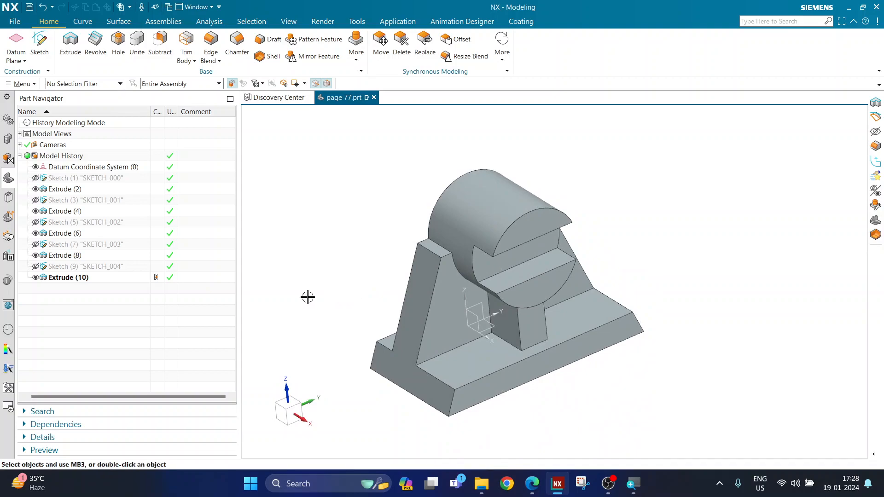
pyautogui.hotkey('ctrl', 'w')
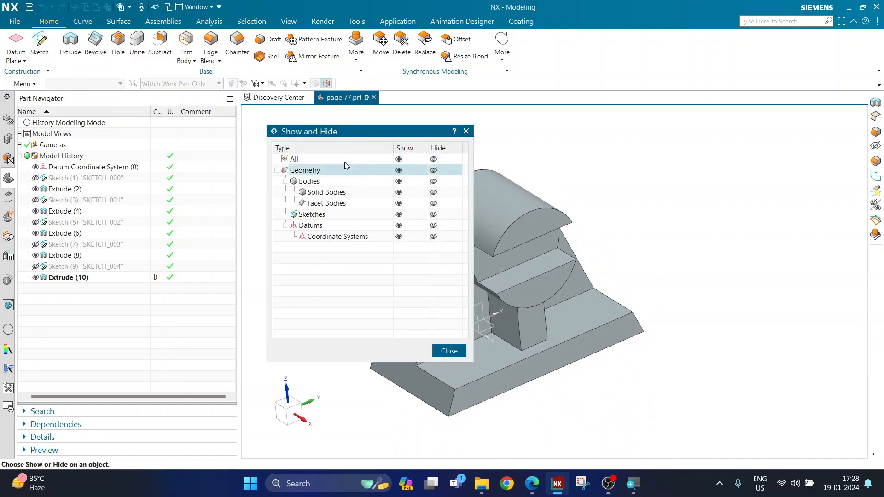
pyautogui.click(450, 352)
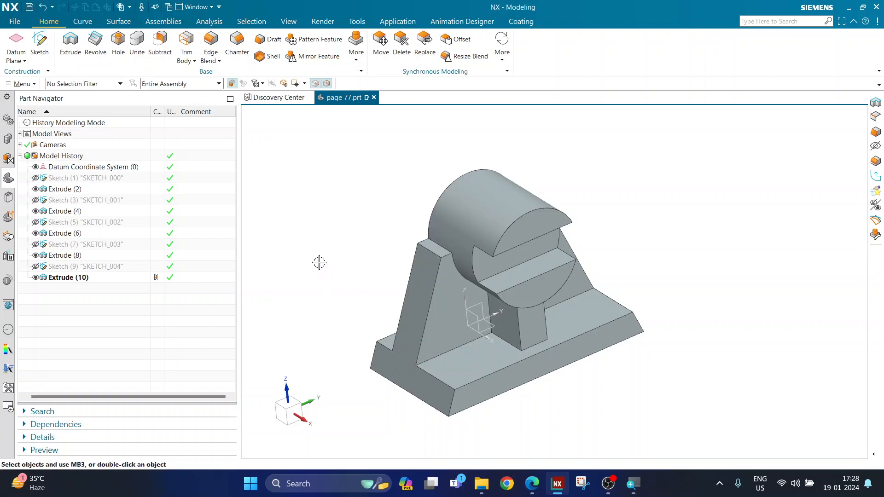
pyautogui.moveTo(319, 262)
pyautogui.mouseDown(button='middle')
pyautogui.moveTo(338, 258)
pyautogui.moveTo(327, 260)
pyautogui.mouseUp(button='middle')
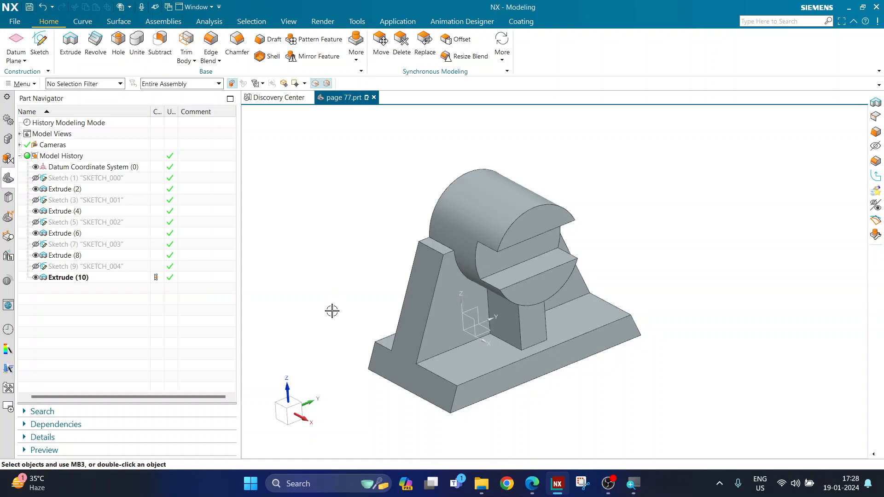
pyautogui.scroll(2, 340, 337)
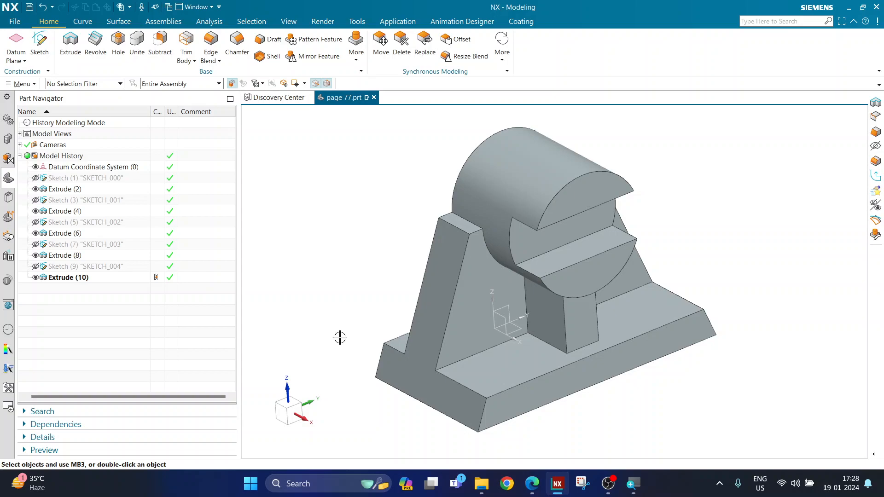
pyautogui.moveTo(326, 272); pyautogui.dragTo(330, 276, button='middle')
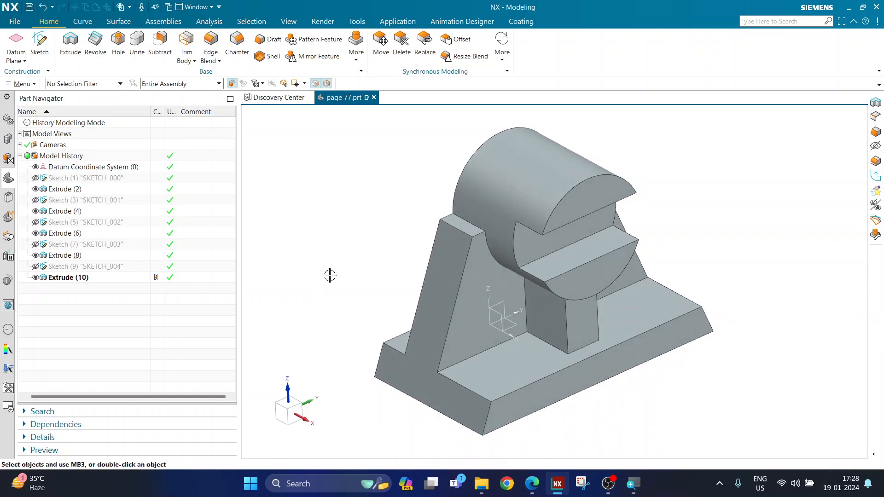